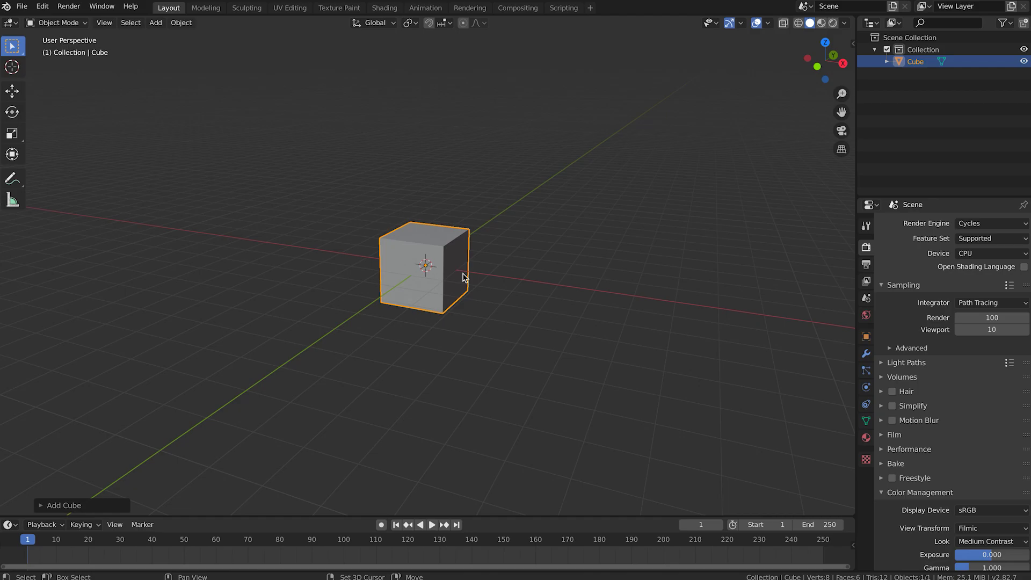
Step: Add a Plain Axes empty at the scene origin and duplicate it in place
mouse_move(463, 382)
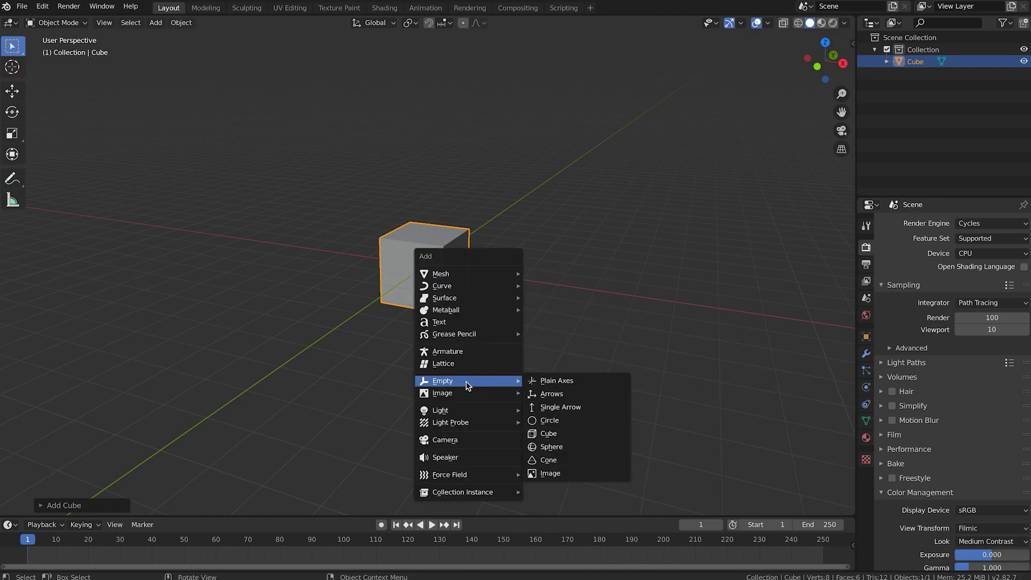
left_click(572, 381)
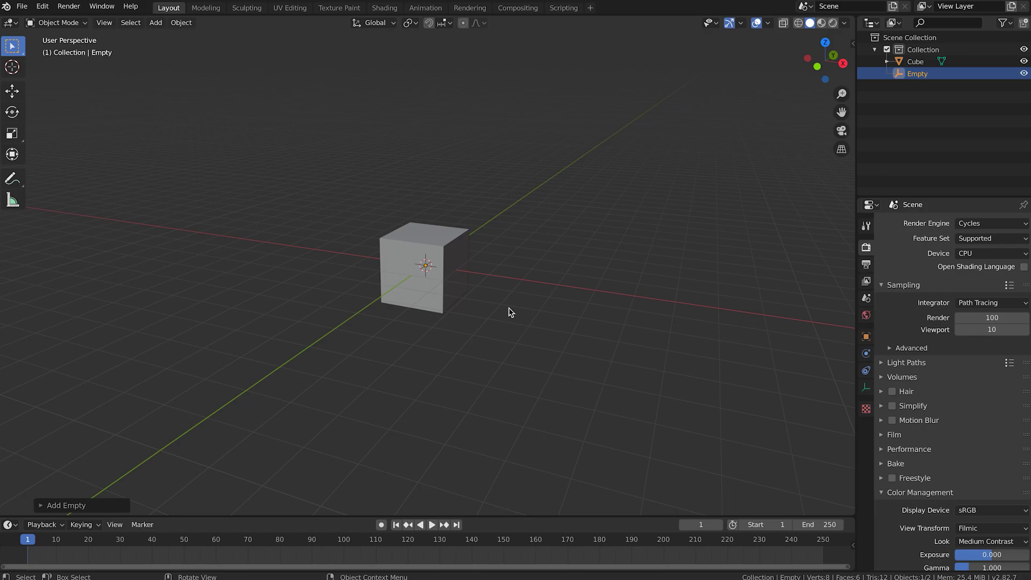
key("shift+d")
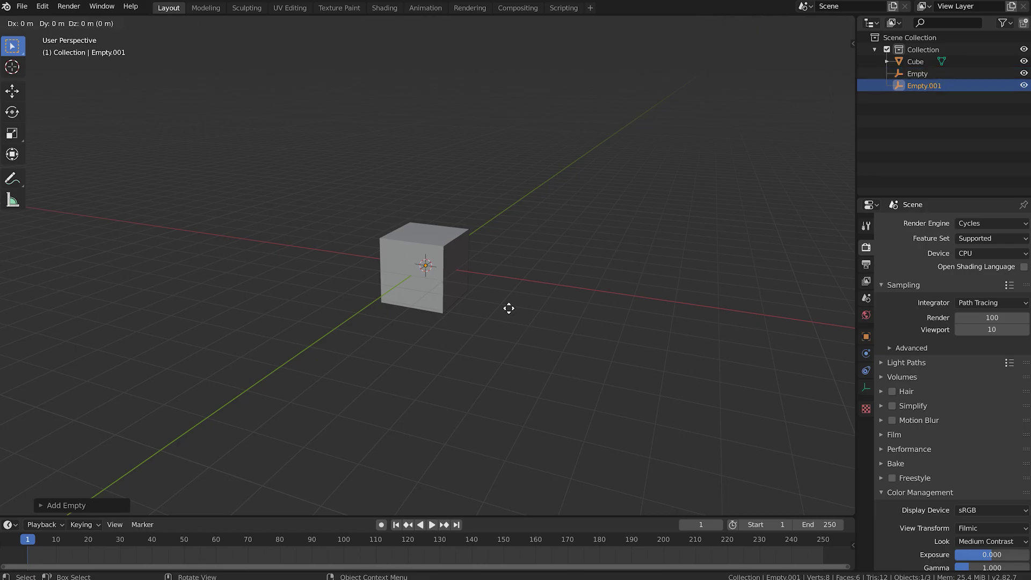
right_click(509, 308)
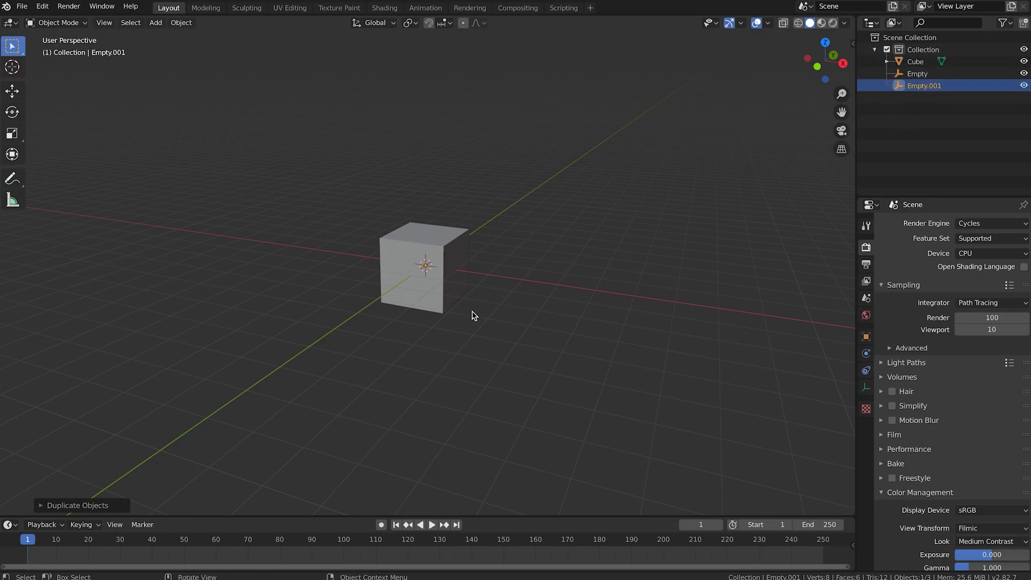
Step: Add a camera and, in top view, move it away from the cube towards positive X and negative Y
key("shift+a")
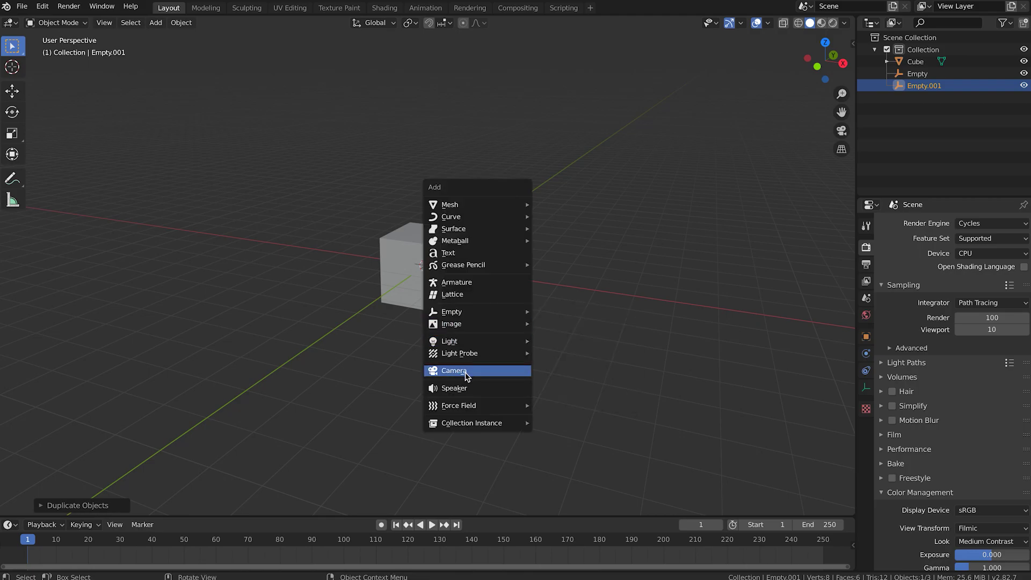
left_click(469, 370)
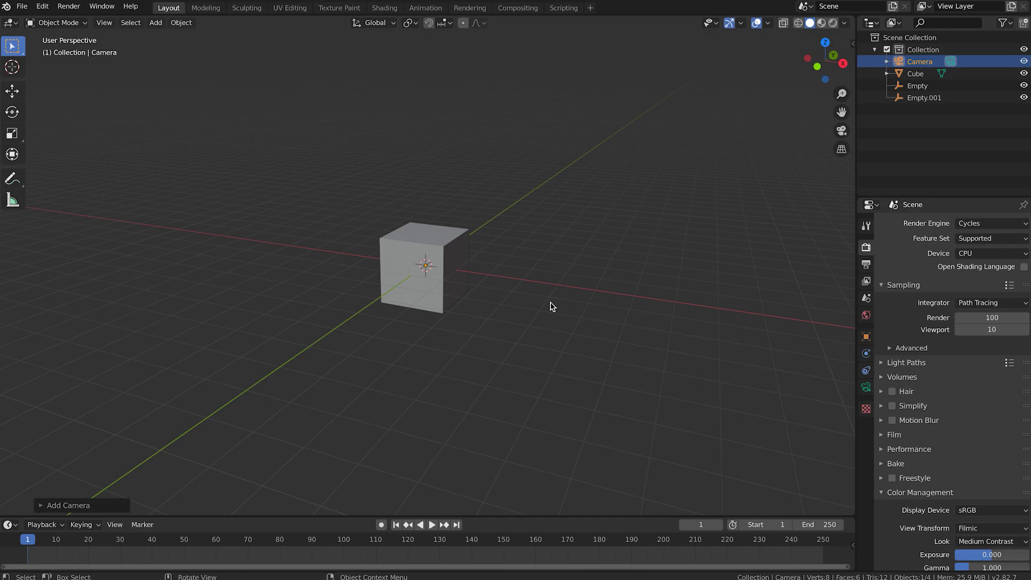
key("KP_7")
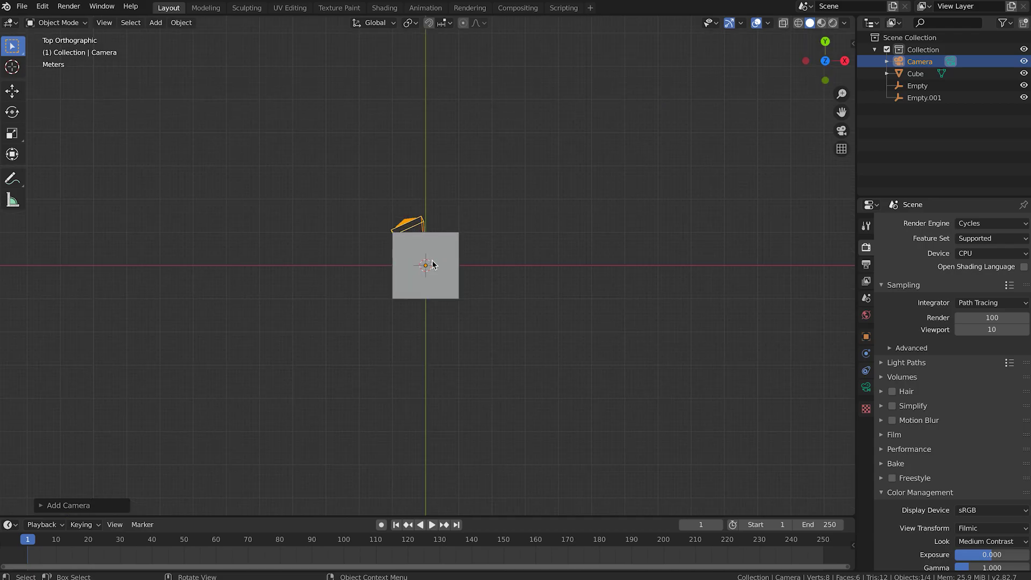
key("g")
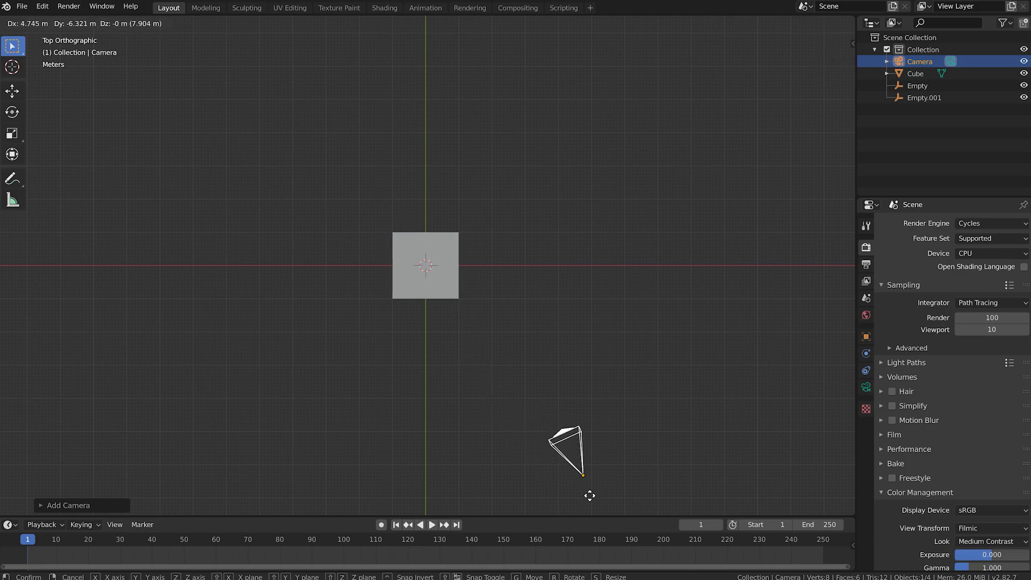
left_click(588, 505)
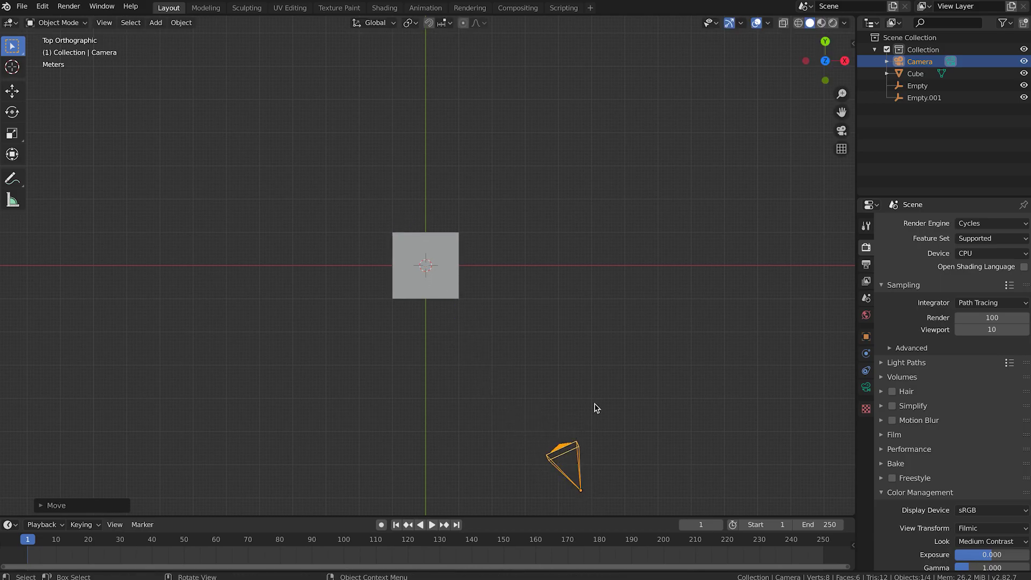
Step: In front view, move the camera about 1.16 m along X and about 1.85 m up along Z
key("KP_1")
scroll(594, 404, "down", 9, "shift")
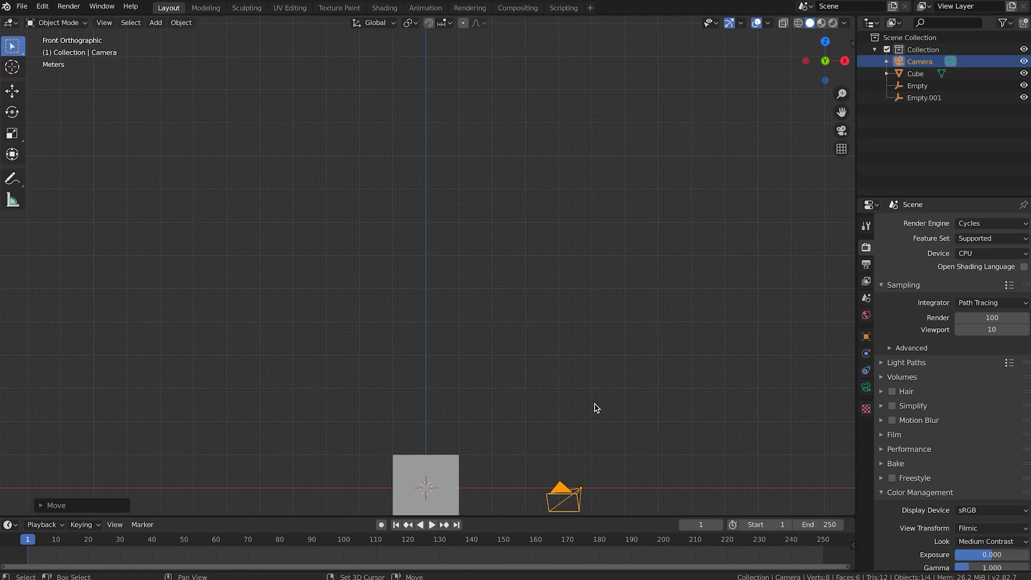
key("g")
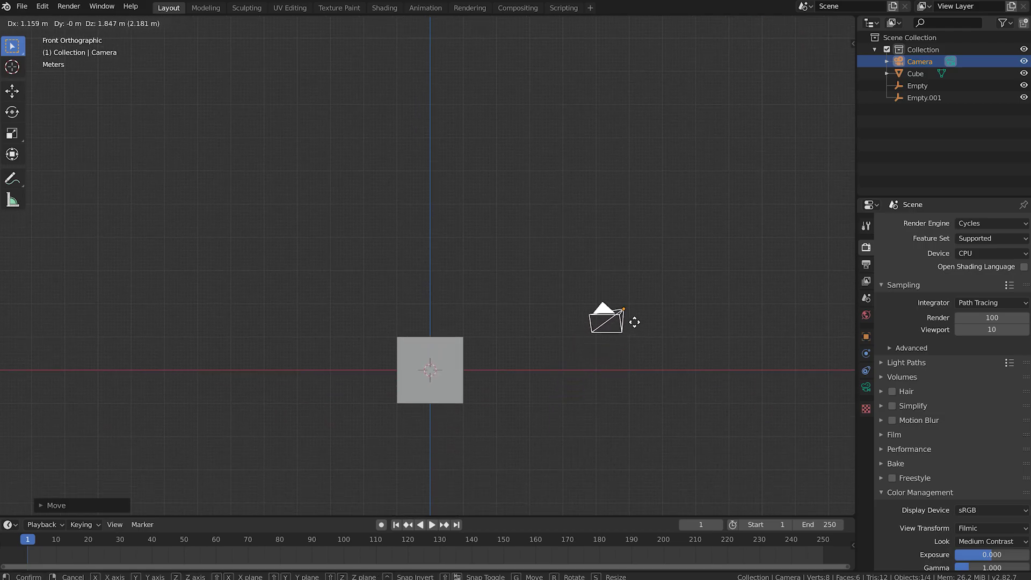
left_click(635, 323)
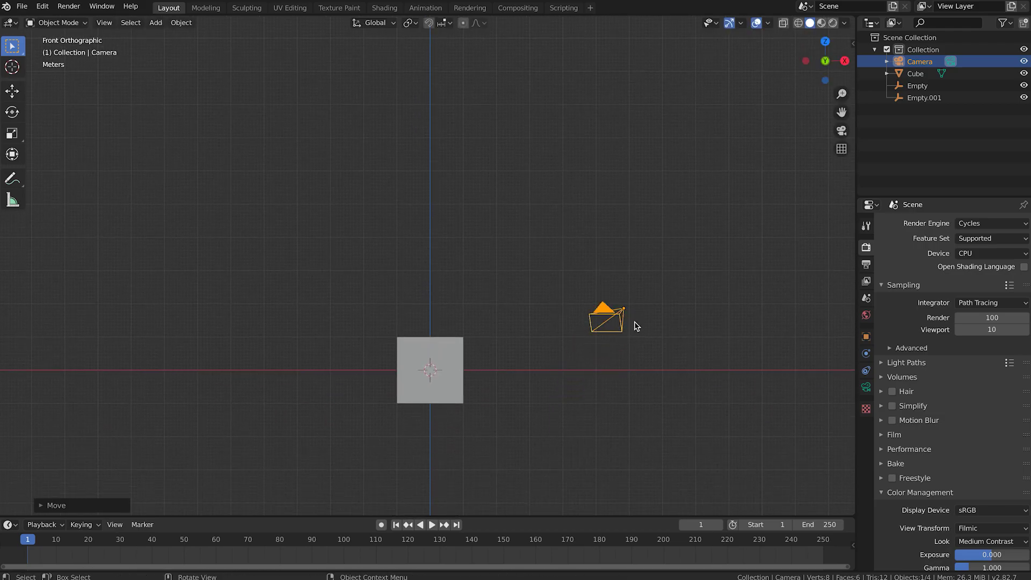
Step: Look through the camera and aim it with walk navigation so the cube is centred in the frame
key("KP_0")
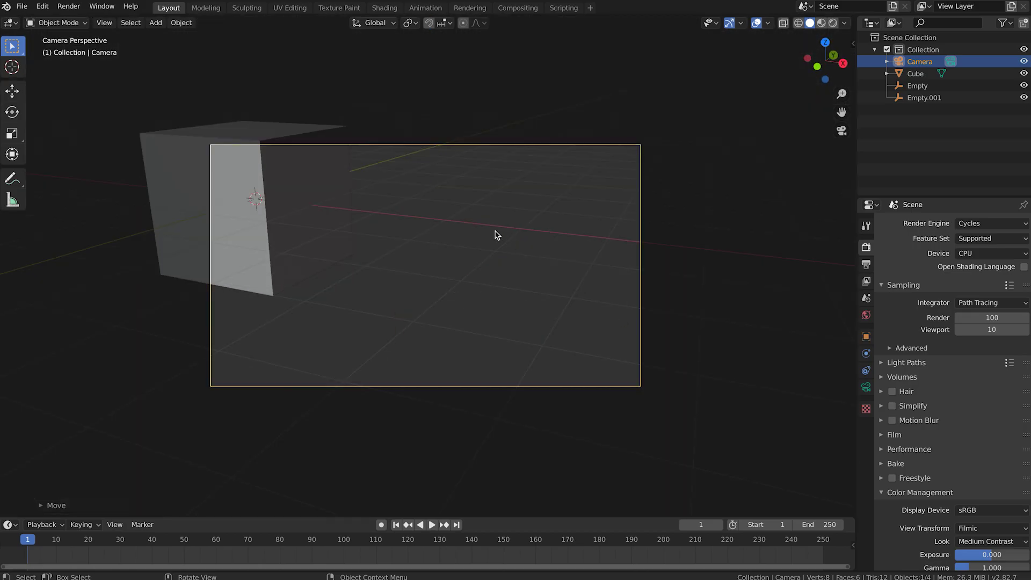
key("shift")
key("shift+grave")
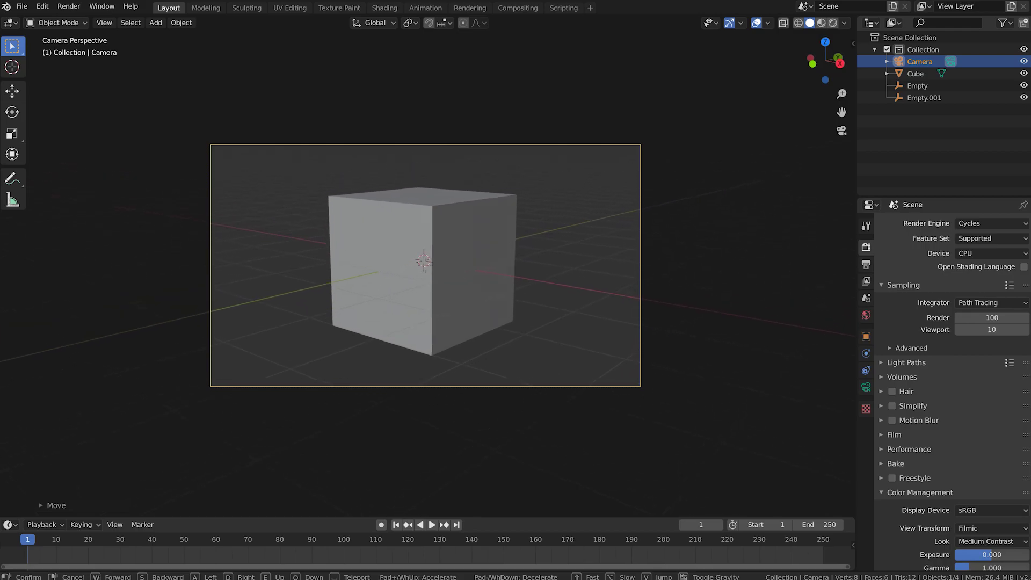
left_click(425, 265)
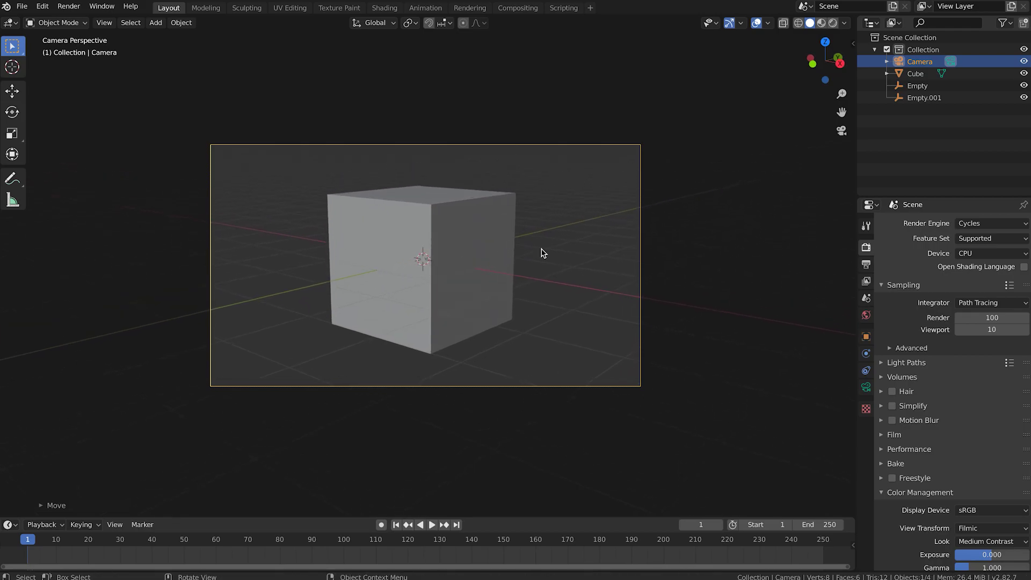
Step: Pull the camera back from the cube by about 11.5 m along its local Z axis
key("g")
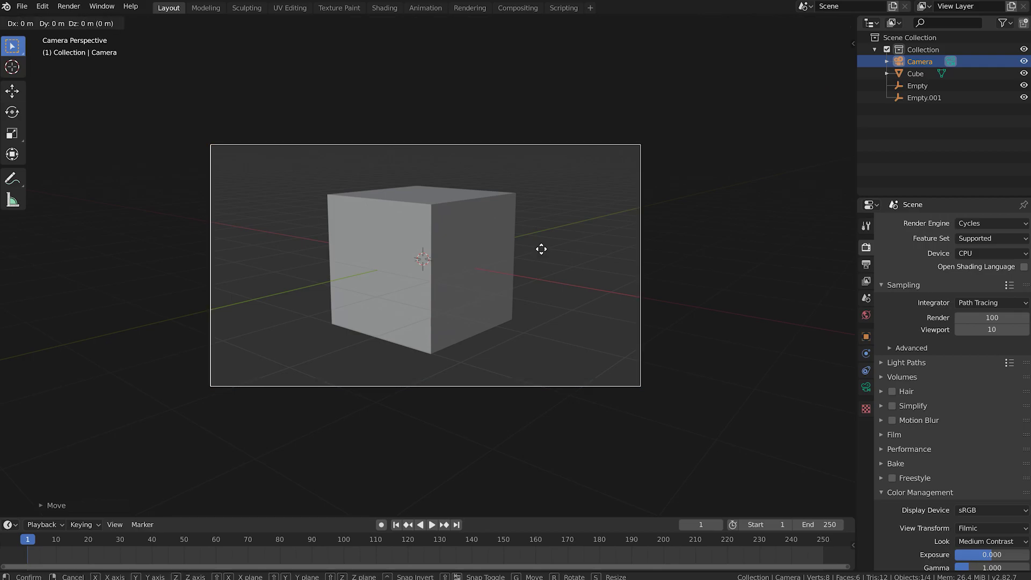
key("z")
key("z")
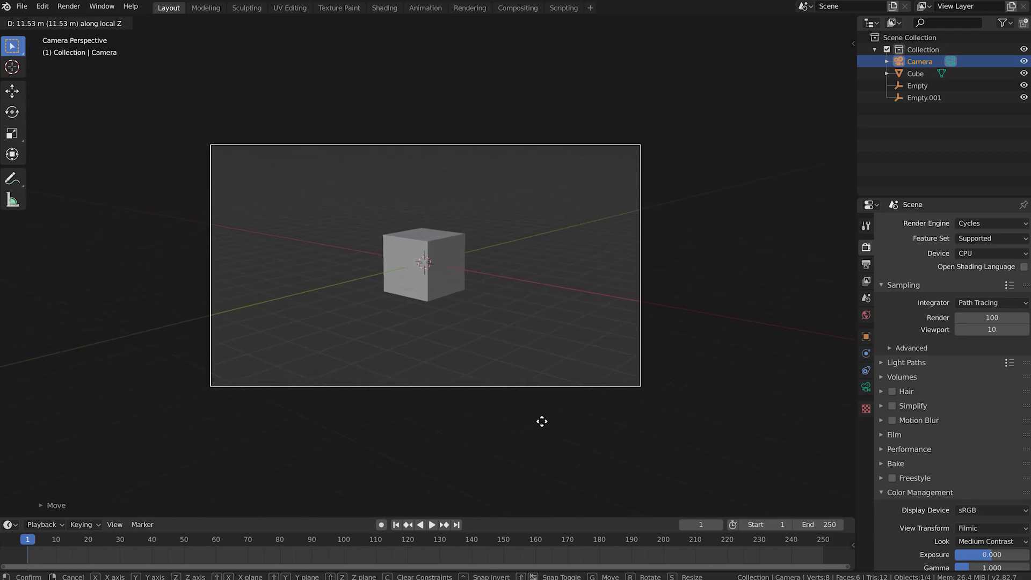
left_click(542, 422)
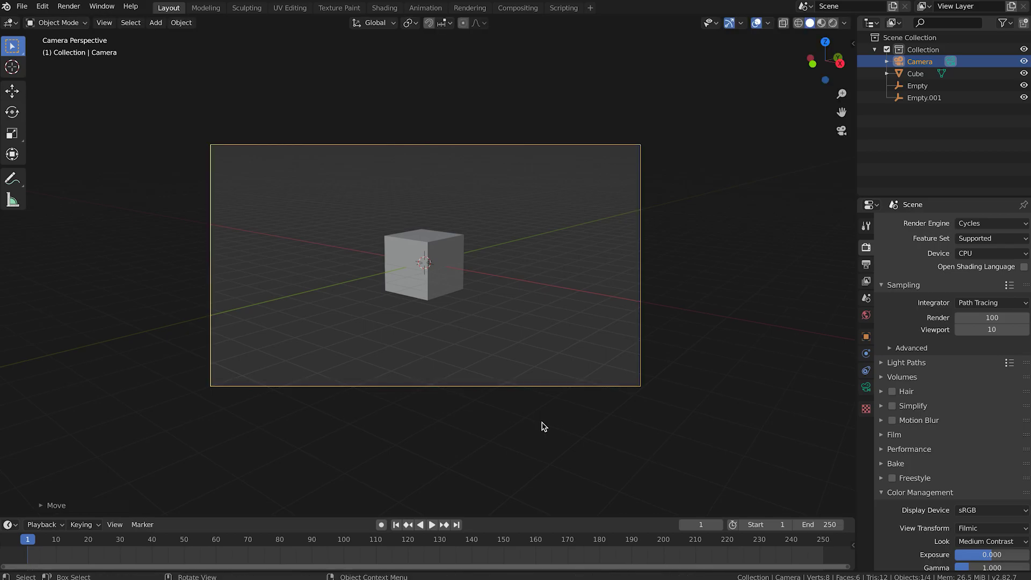
Step: Add an Array modifier to the cube
left_click(450, 261)
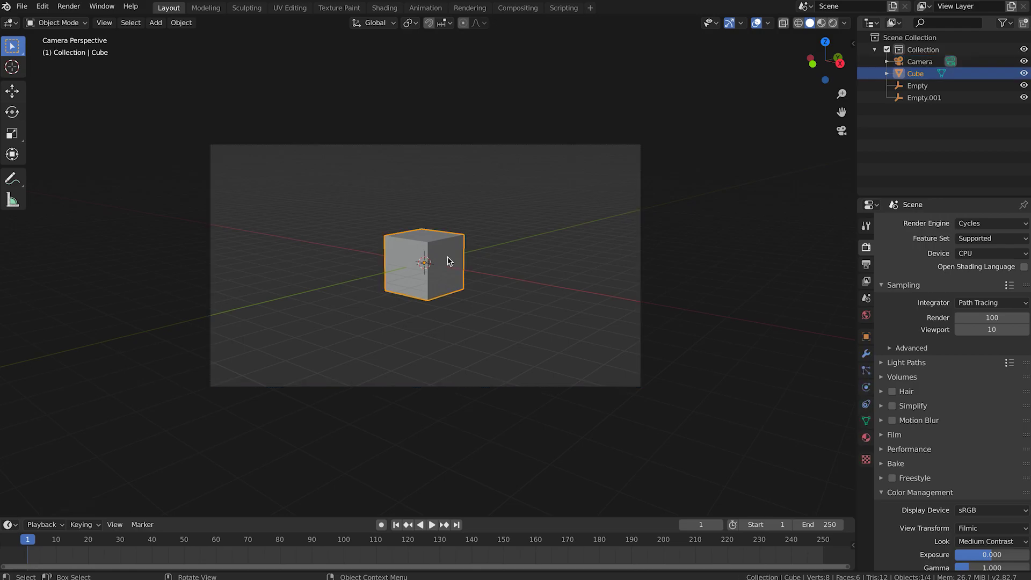
left_click(866, 354)
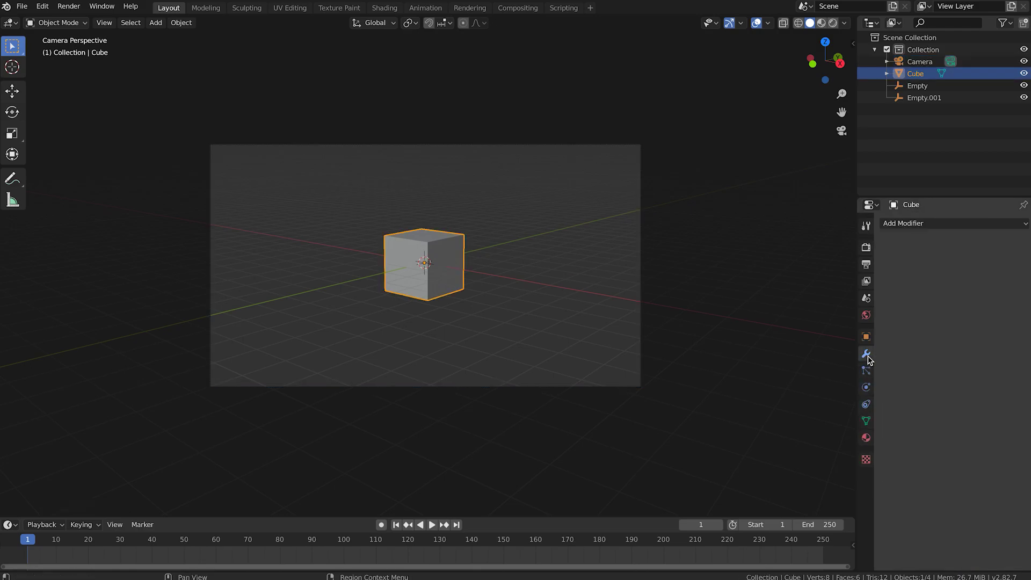
left_click(913, 224)
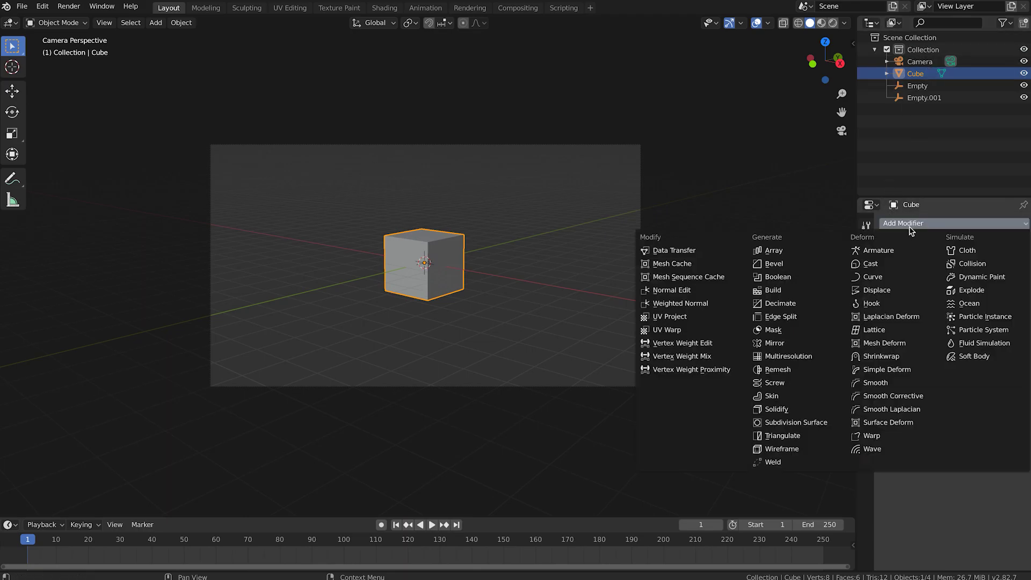
left_click(784, 251)
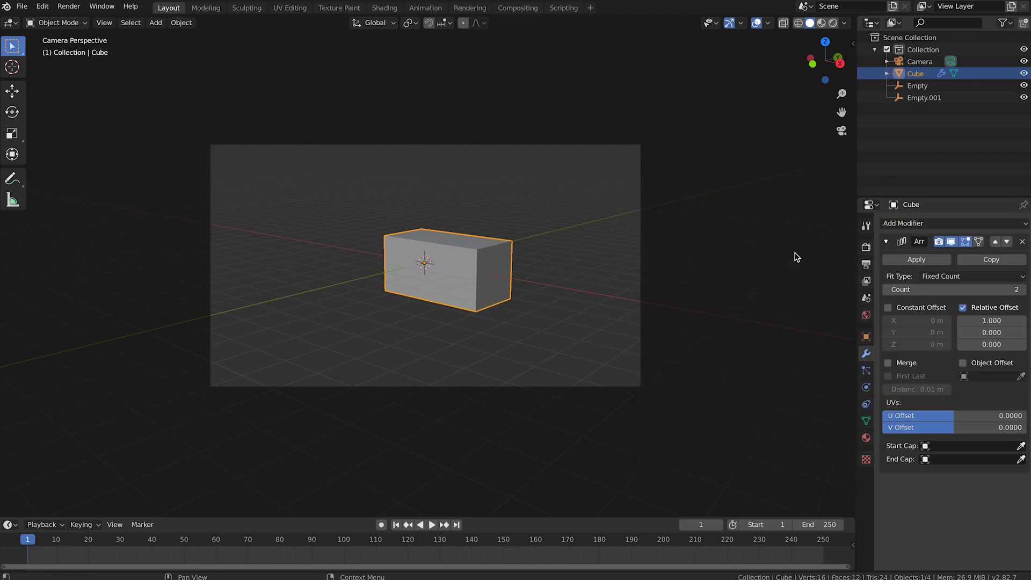
Step: Replace the array's relative offset with an object offset that uses Empty, and set the count to 7
left_click(986, 309)
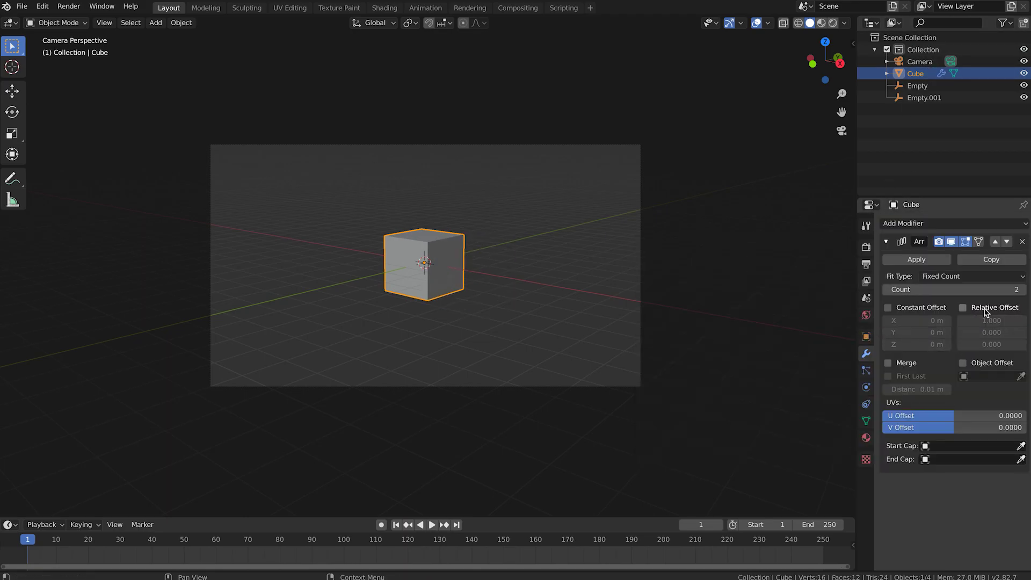
left_click(986, 365)
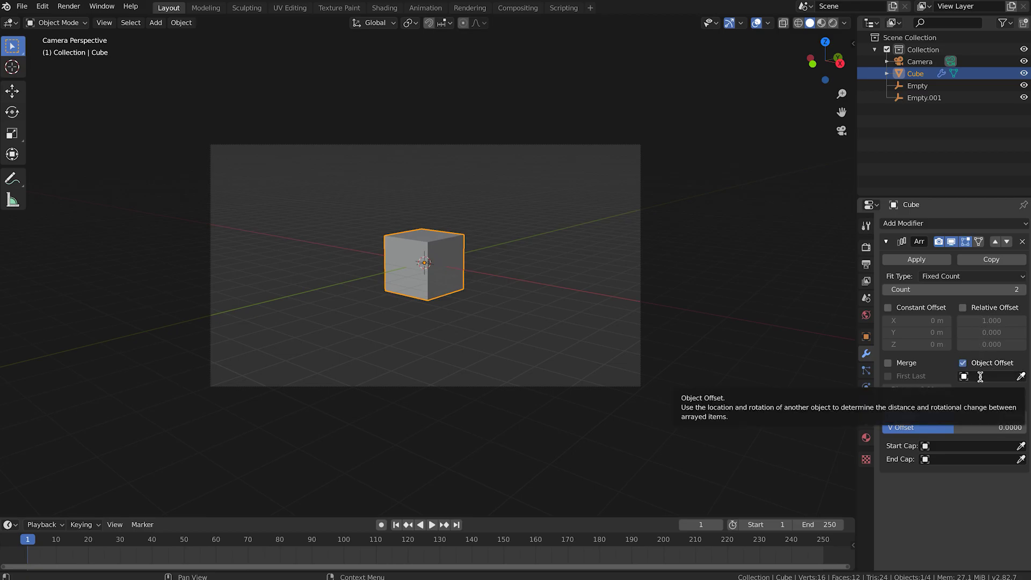
left_click(980, 377)
left_click(935, 404)
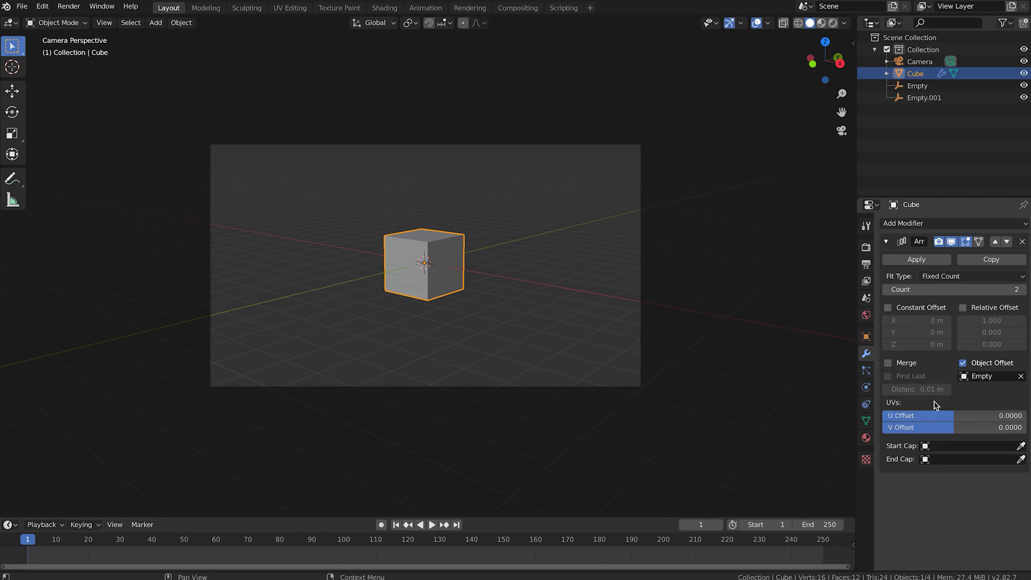
left_click(1010, 291)
type("7")
key("Return")
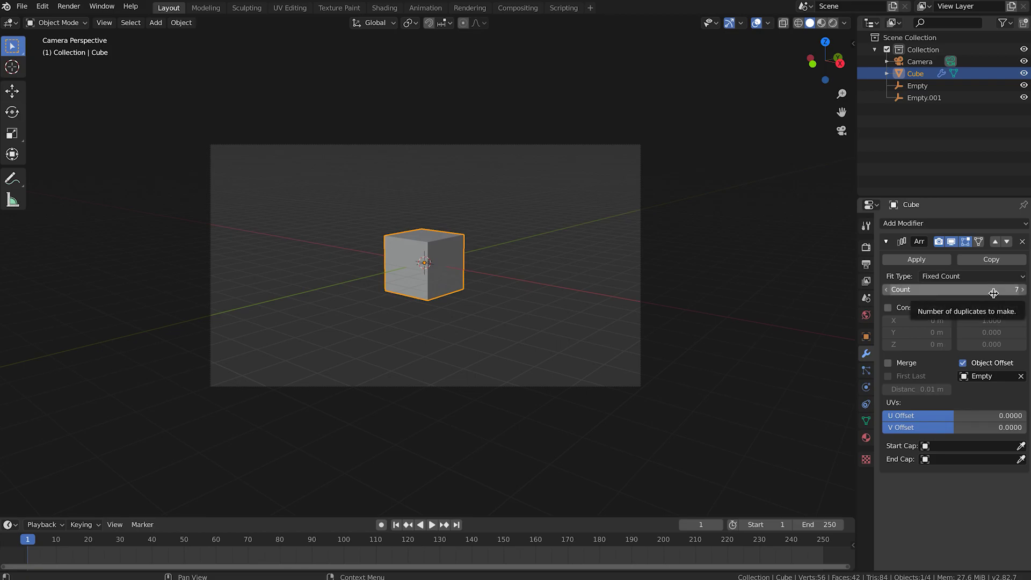
Step: Copy the Array modifier and set the copy's offset object to Empty.001
left_click(985, 261)
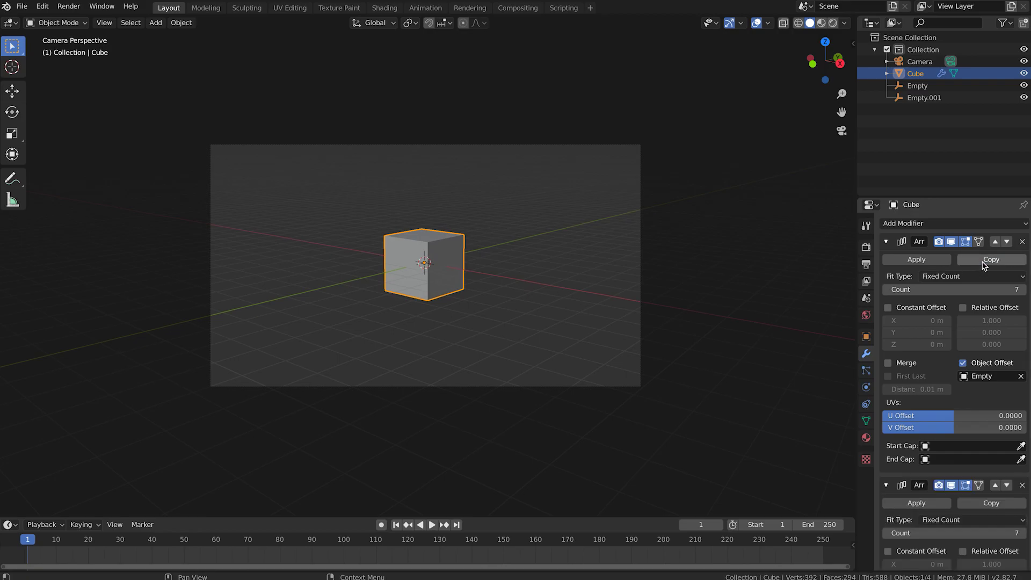
scroll(967, 453, "down", 6)
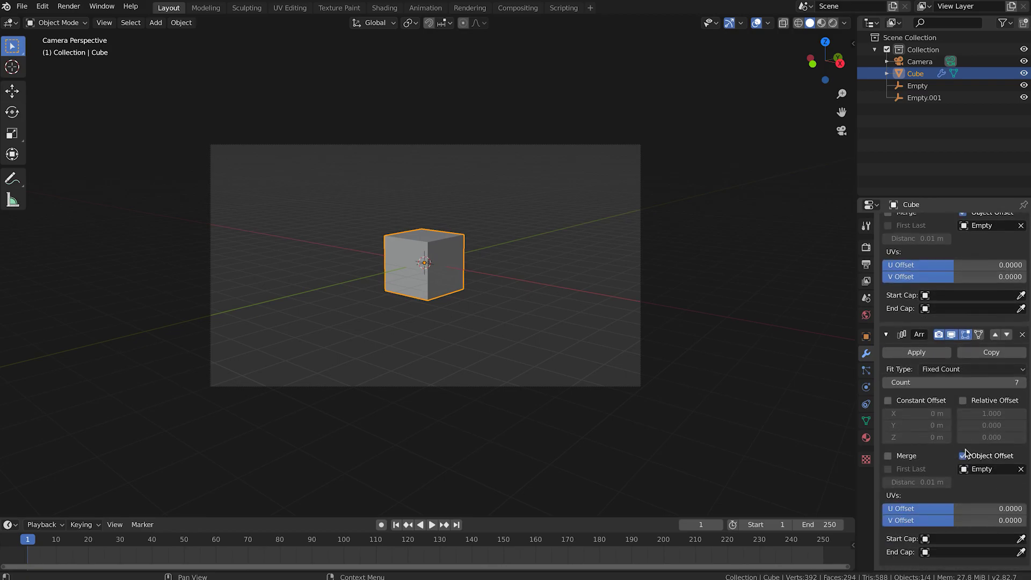
left_click(988, 470)
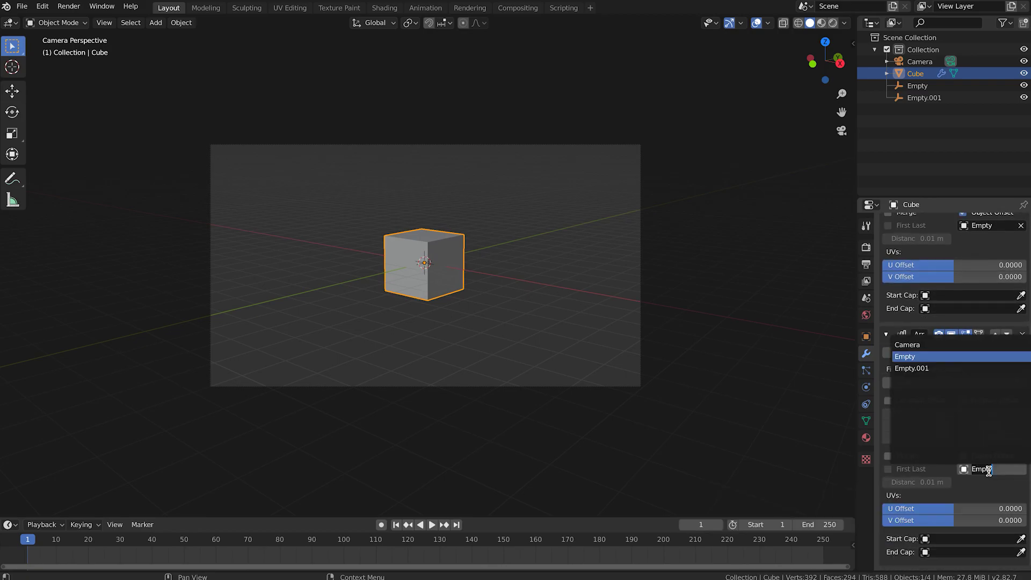
left_click(932, 368)
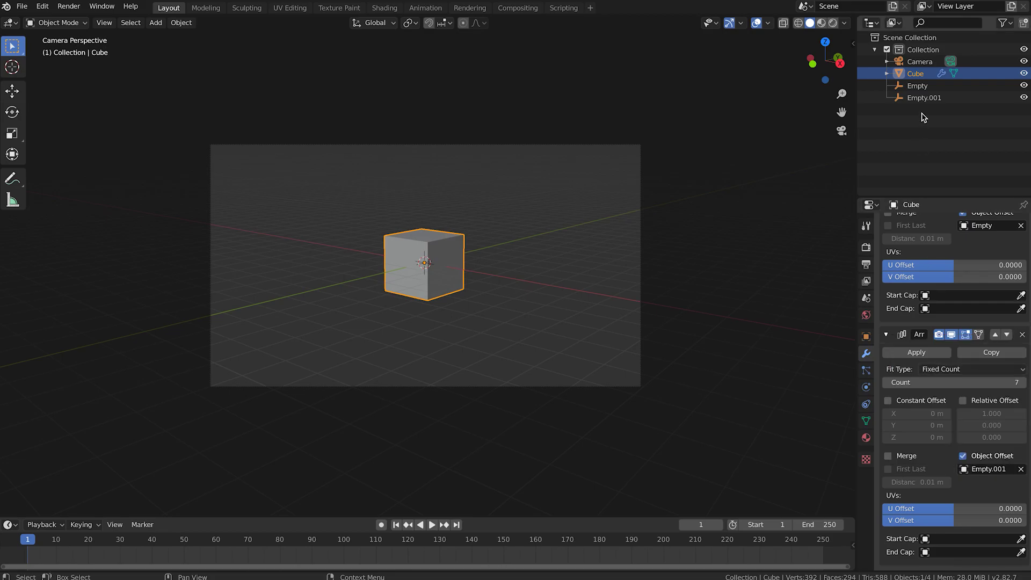
Step: Insert a LocRotScale keyframe at frame 1 for the object Empty at its original location
left_click(919, 86)
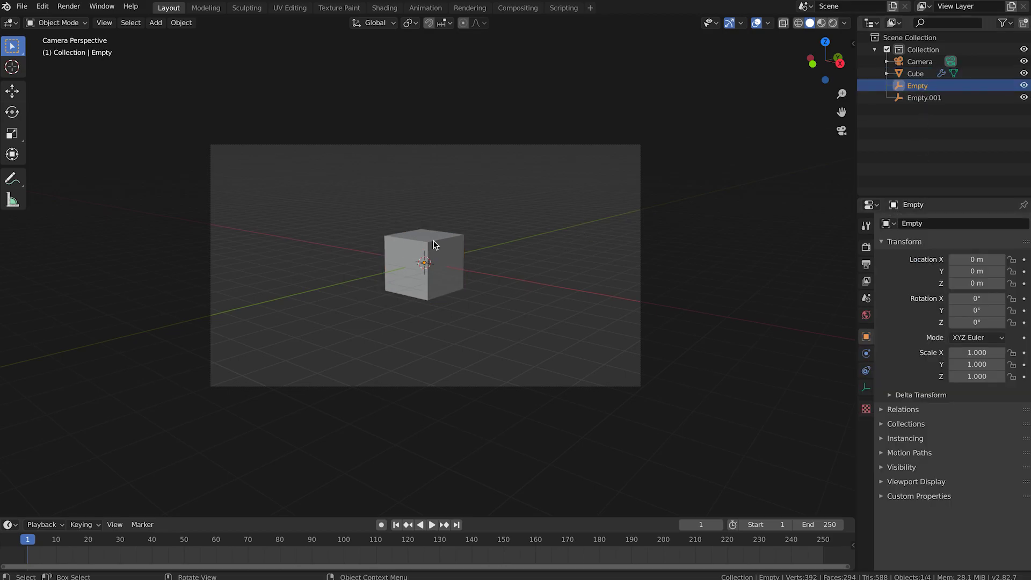
key("g")
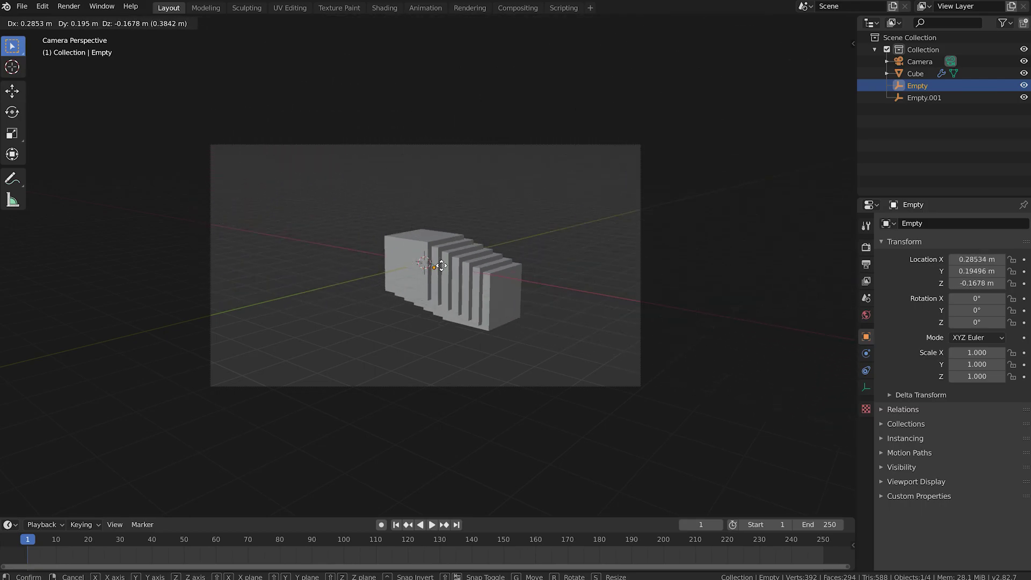
right_click(423, 257)
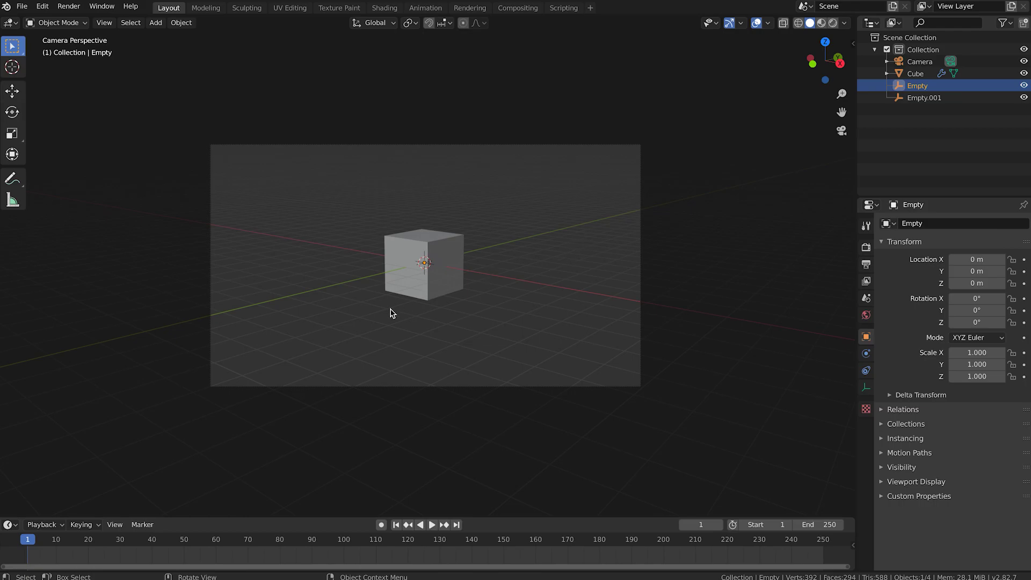
key("i")
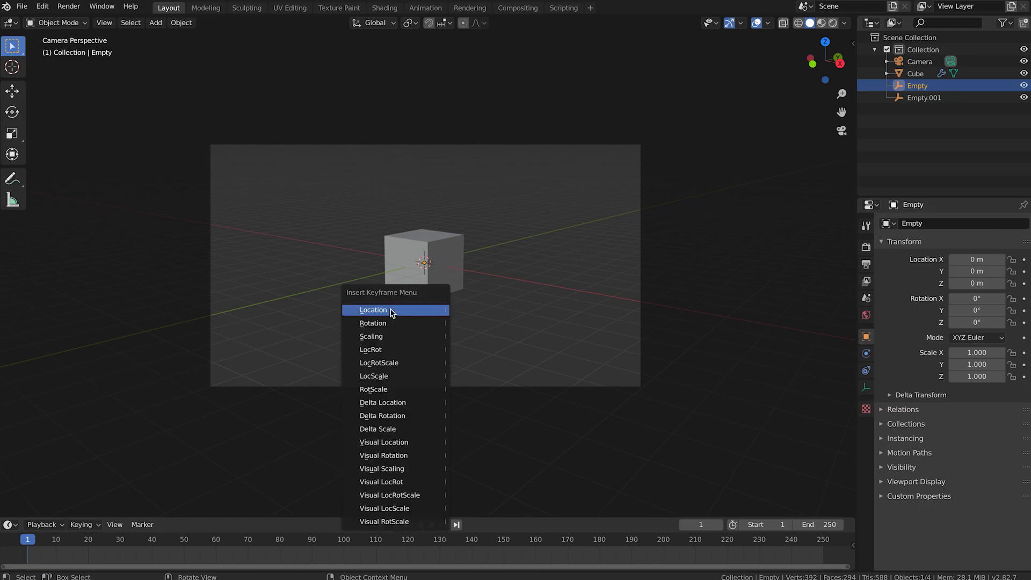
left_click(398, 364)
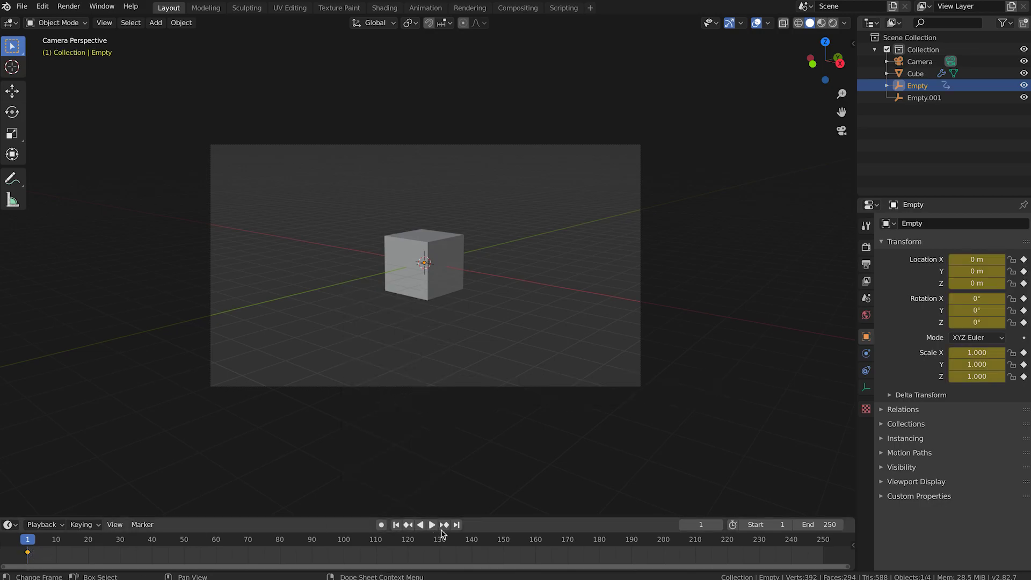
Step: Insert a LocRotScale keyframe at frame 1 for the object Empty.001
left_click(925, 100)
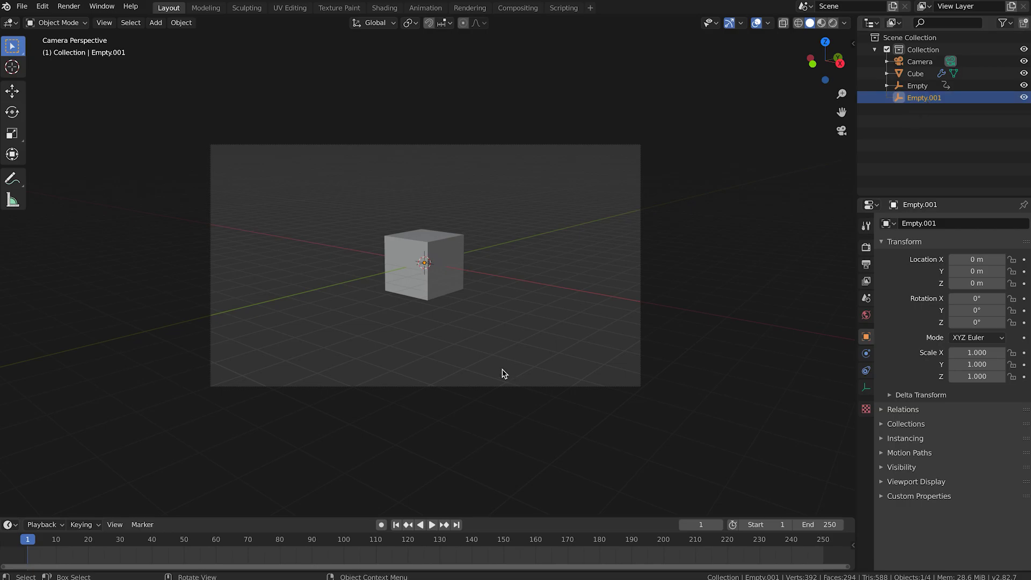
key("i")
left_click(490, 352)
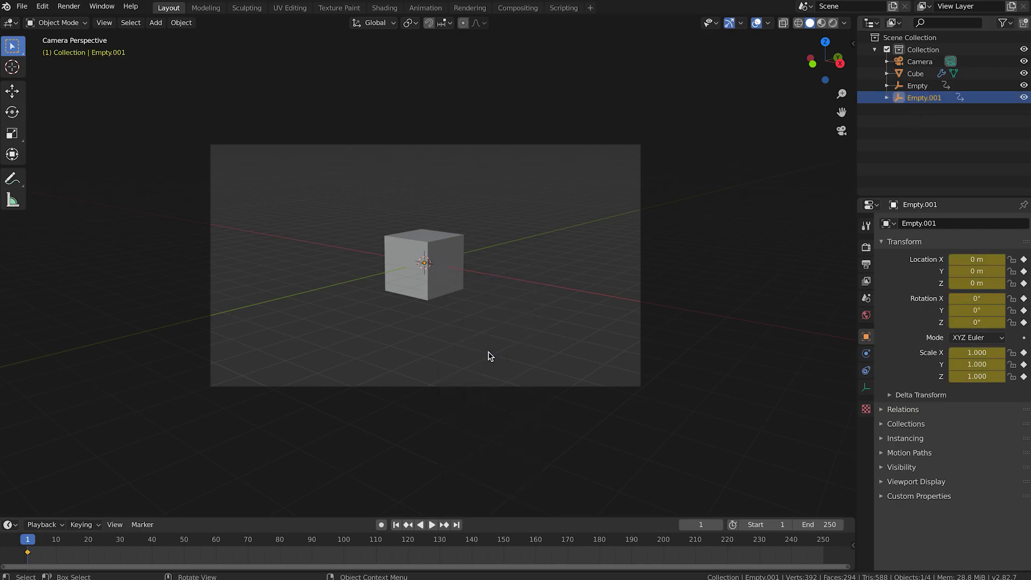
Step: Insert a Location keyframe at frame 1 for the camera
left_click(924, 63)
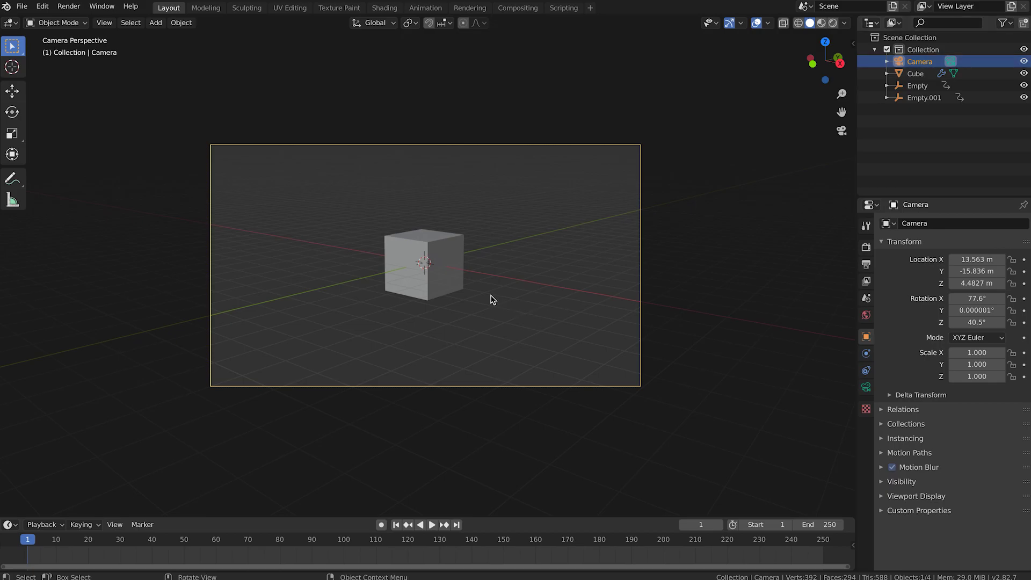
key("i")
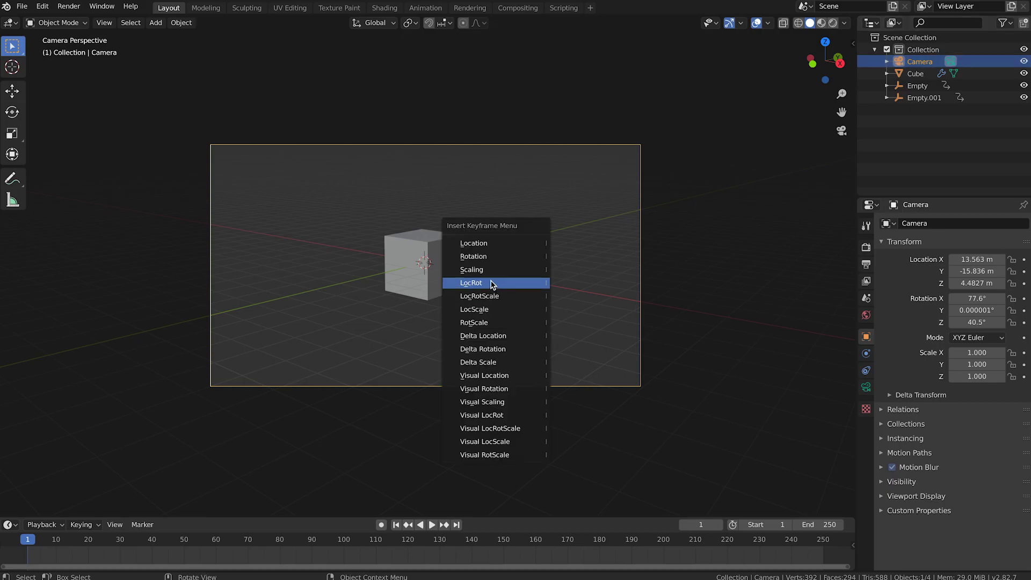
left_click(499, 249)
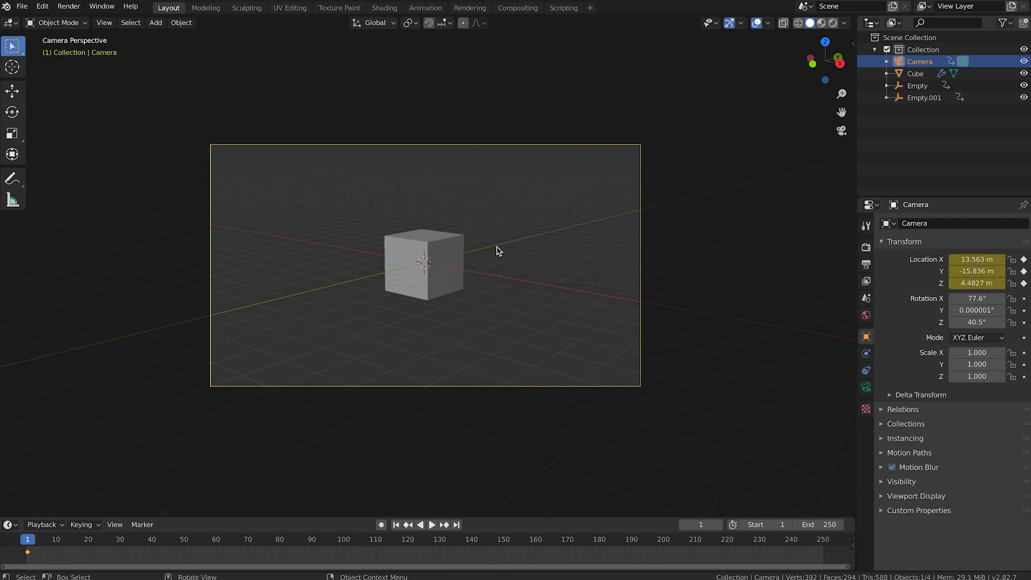
Step: At frame 20, move the object Empty about 2.42 m along X and insert a LocRotScale keyframe for it
left_click(916, 87)
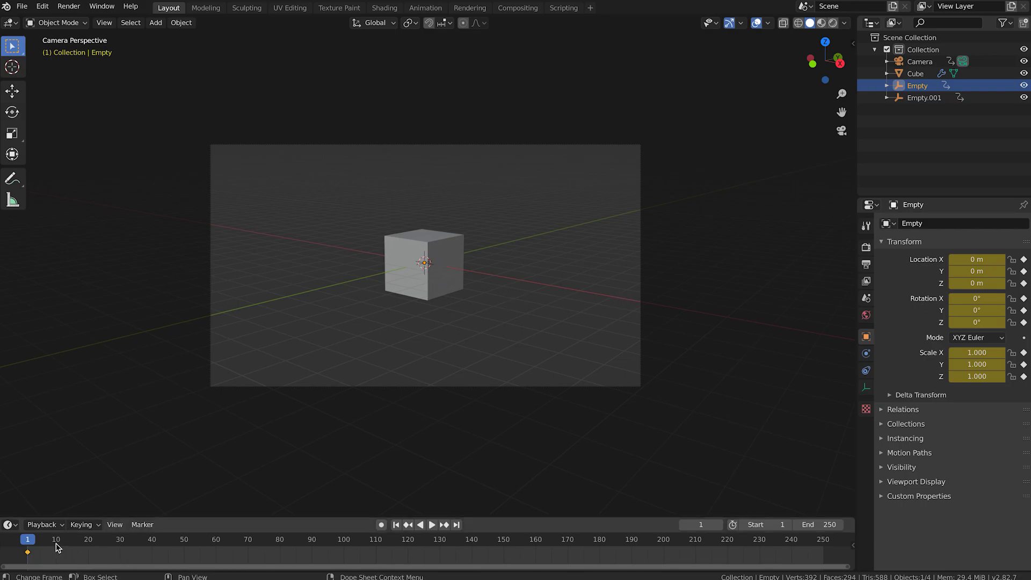
left_click(89, 547)
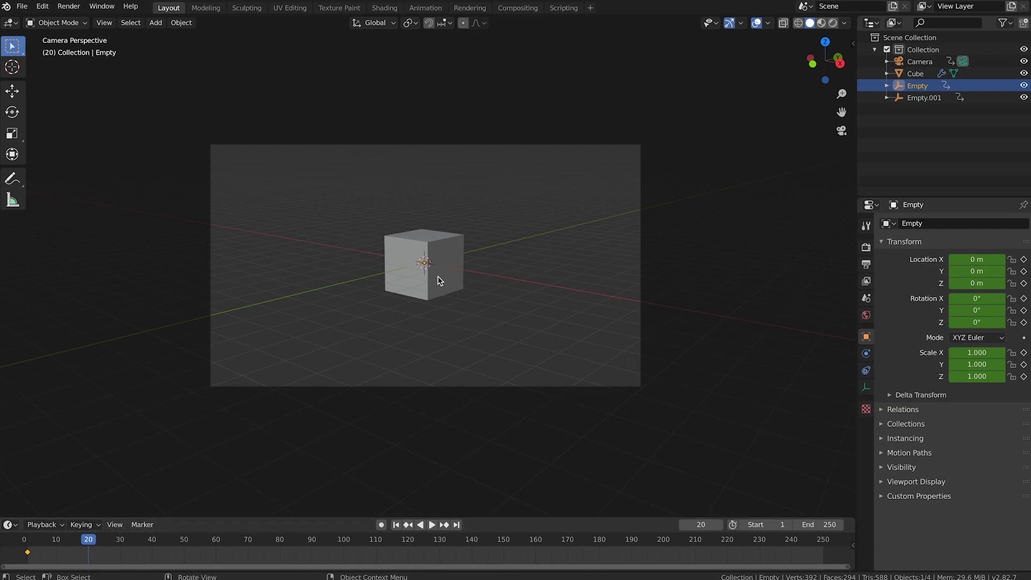
key("g")
key("x")
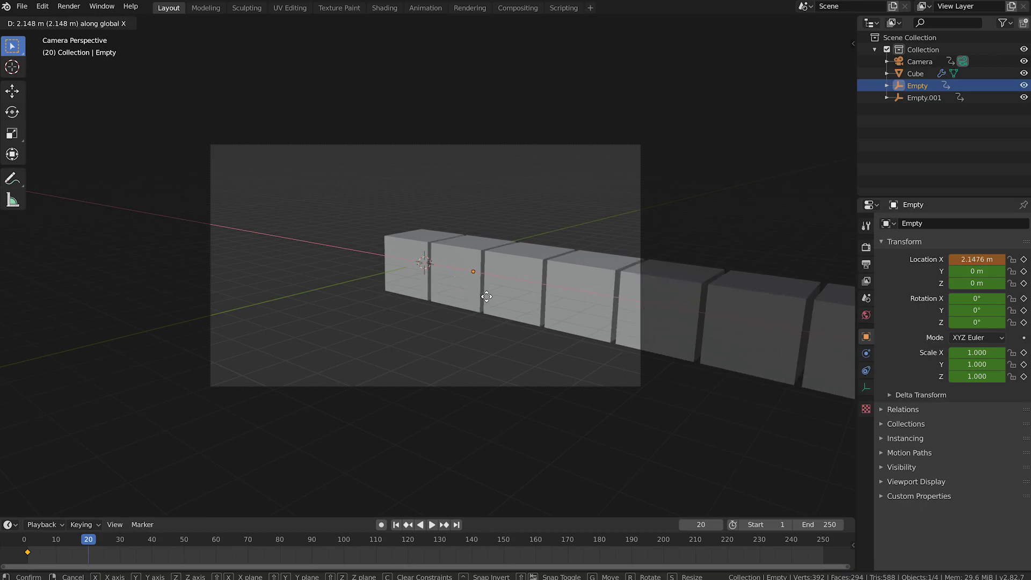
left_click(492, 298)
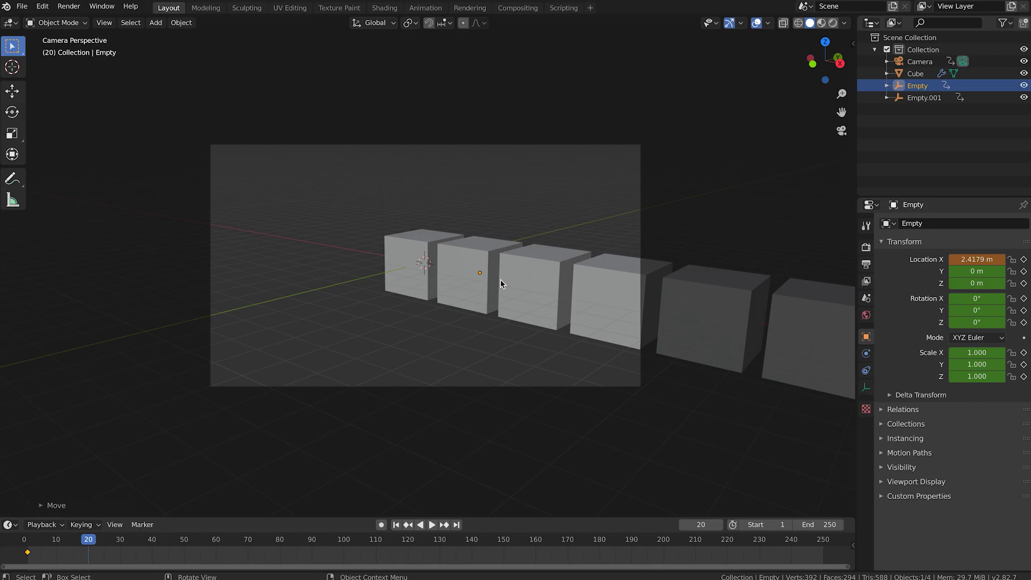
key("i")
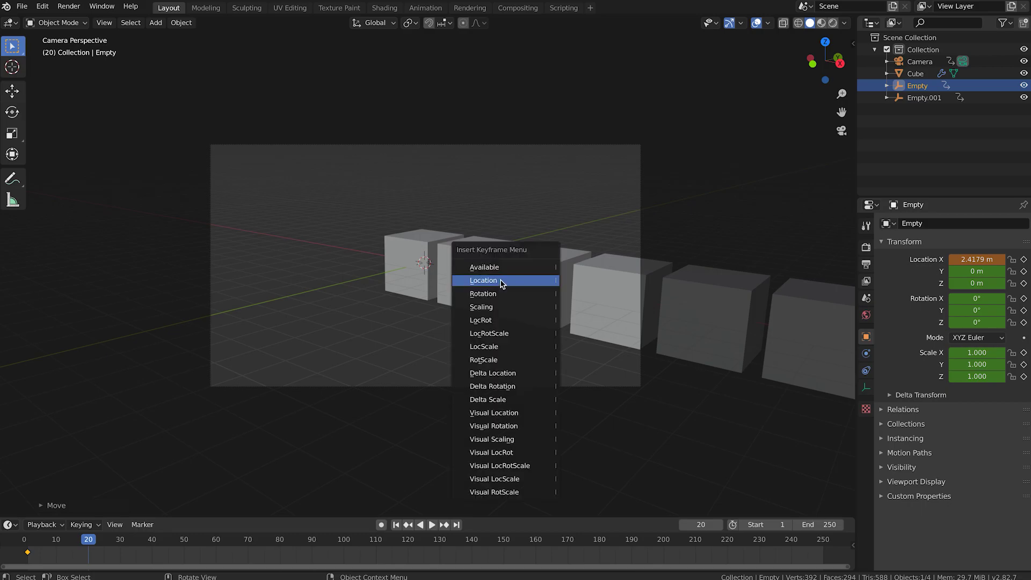
left_click(499, 334)
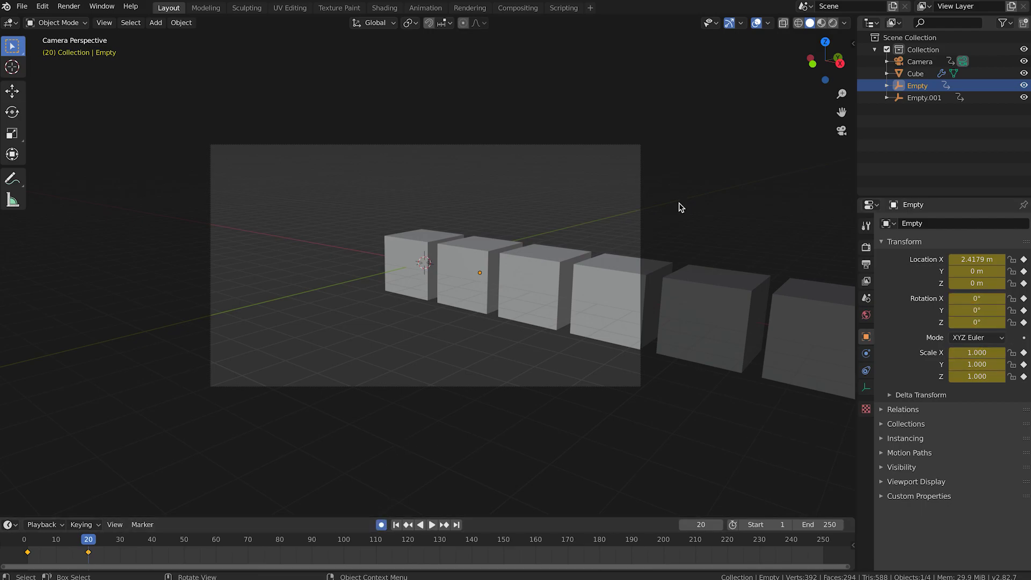
Step: Insert a LocRotScale keyframe at frame 20 for Empty.001 at its unchanged position
left_click(924, 101)
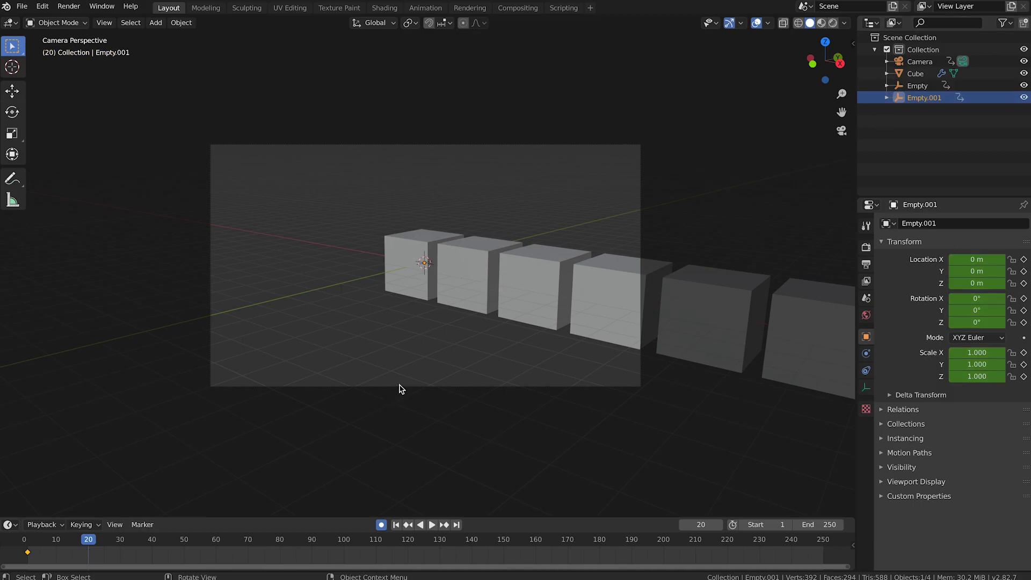
key("i")
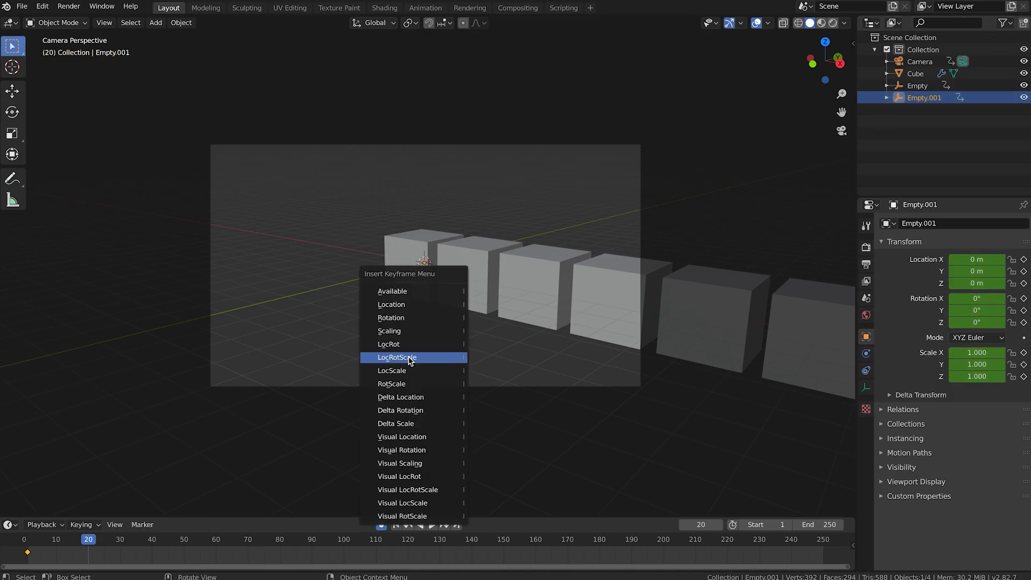
left_click(410, 359)
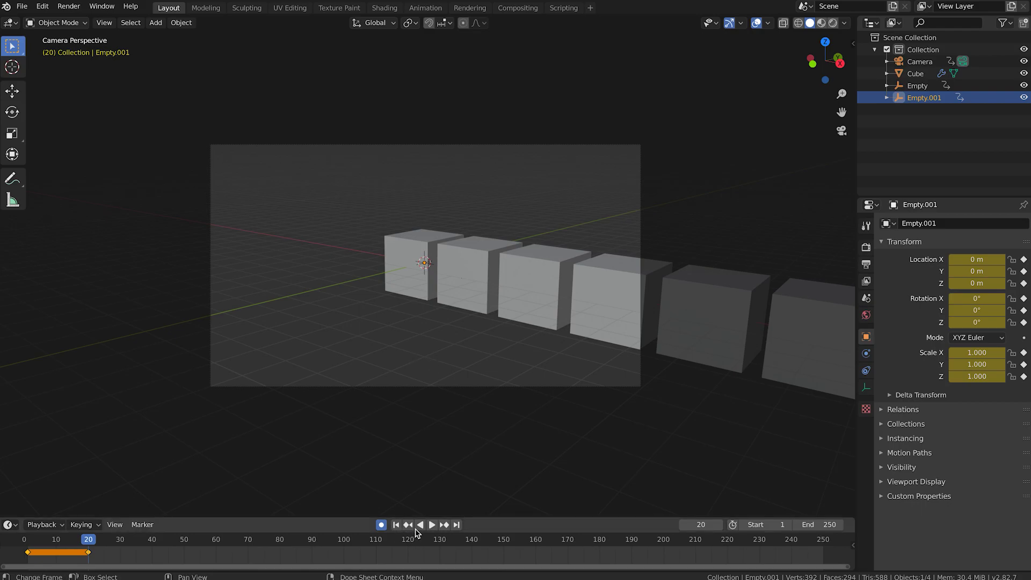
Step: Play the animation from the first frame to check how the row of cubes spreads along X
left_click(396, 525)
key("space")
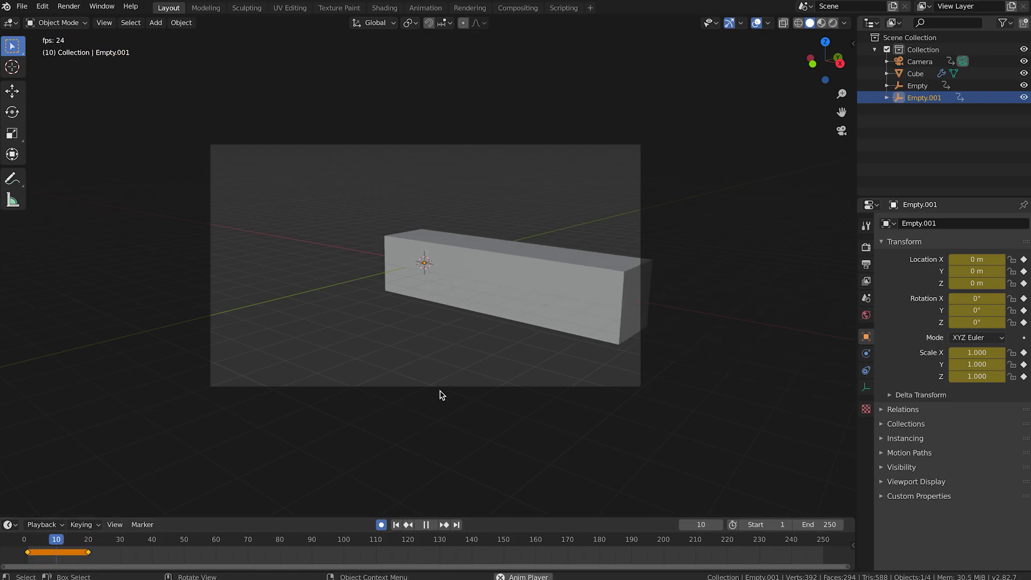
key("space")
key("space")
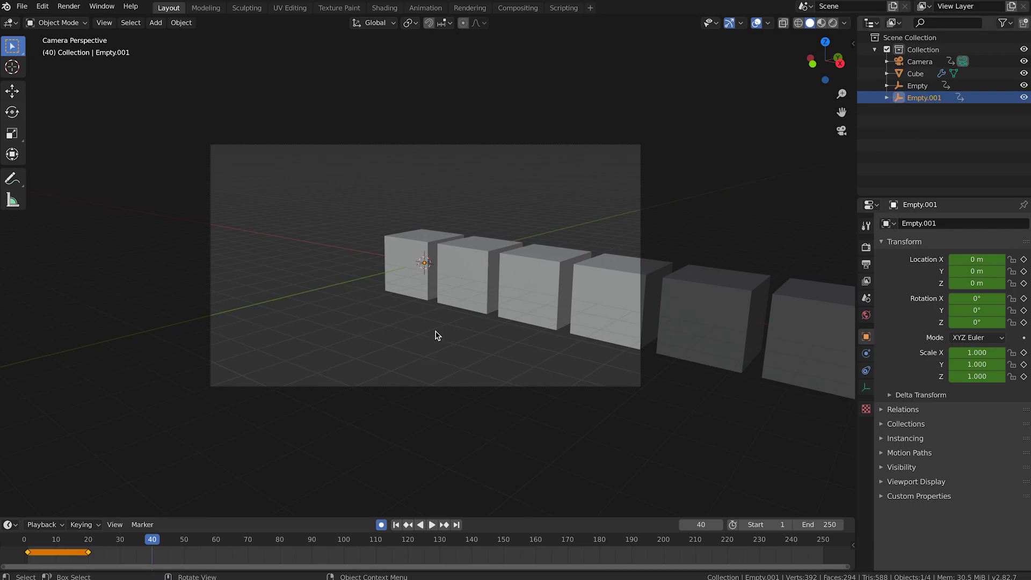
Step: At frame 40, move Empty.001 up about 2.32 m along Z with automatic keyframing on
key("g")
key("z")
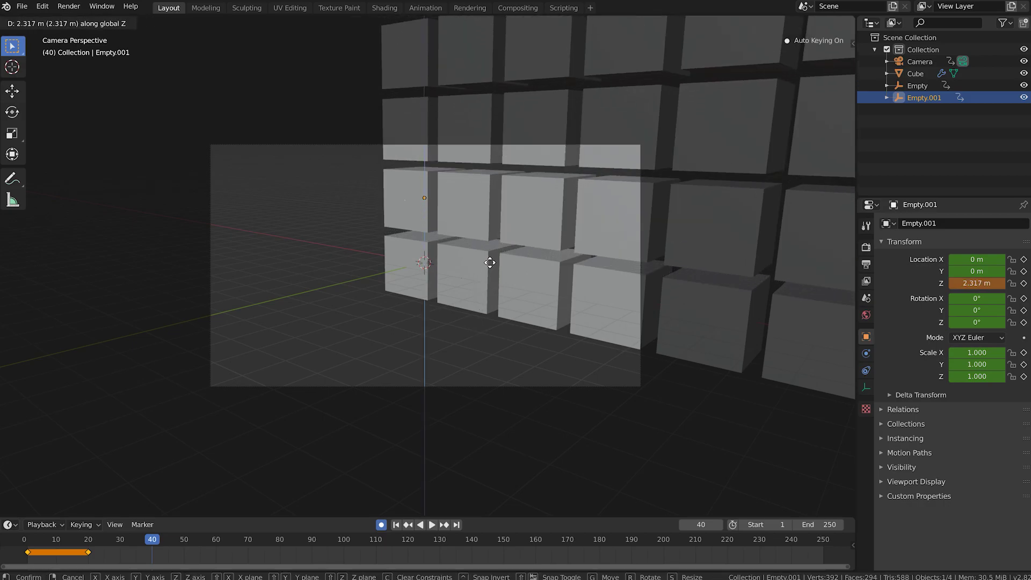
left_click(490, 262)
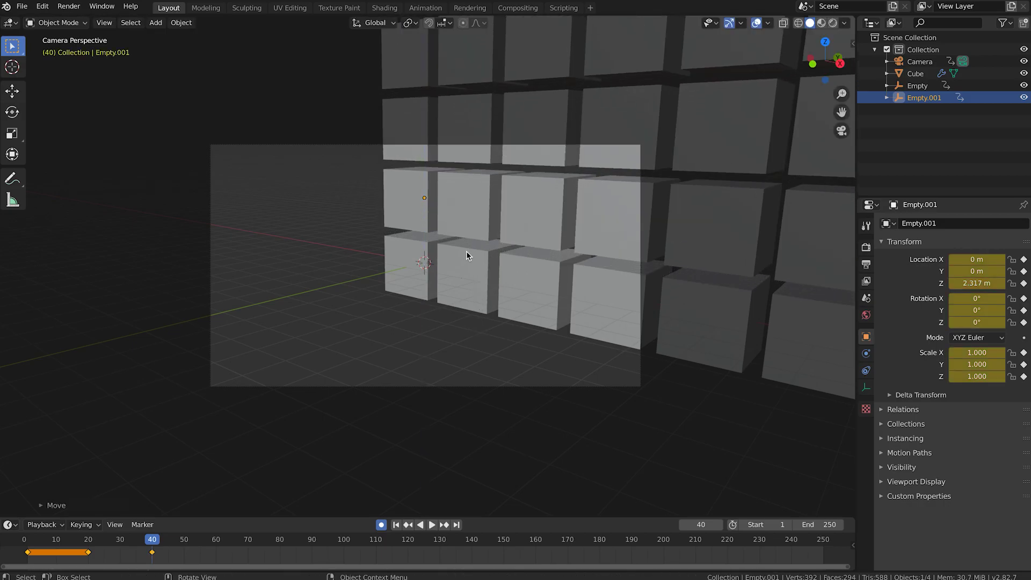
Step: Preview the animation from the first frame outside the camera view and set the current frame to 65
scroll(466, 250, "down", 5)
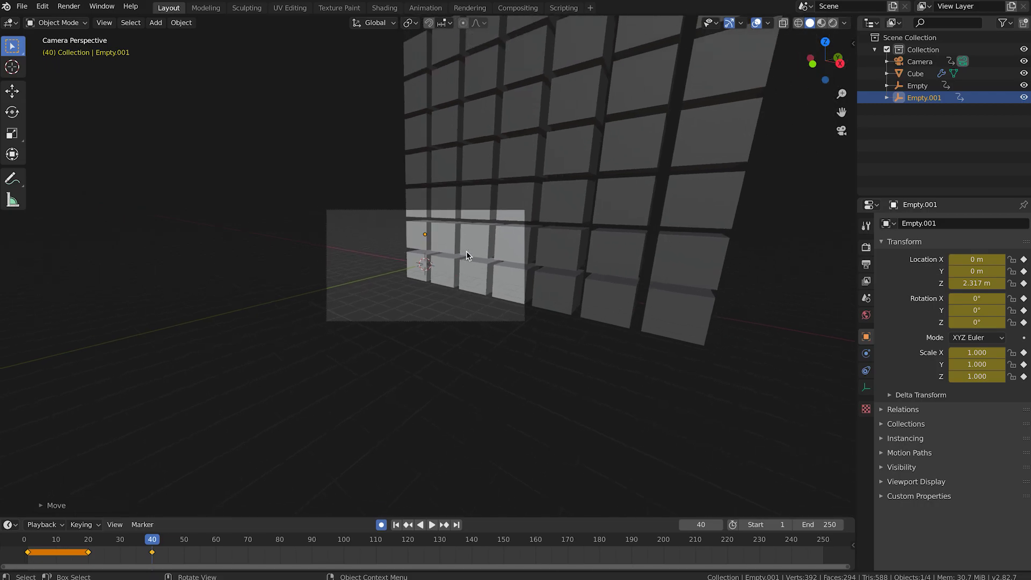
key("KP_0")
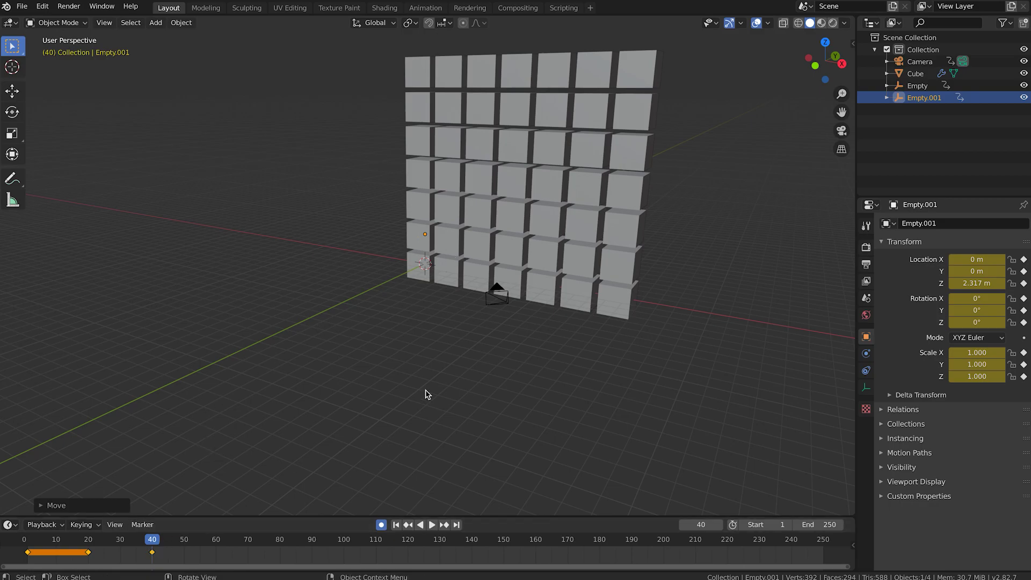
left_click(396, 525)
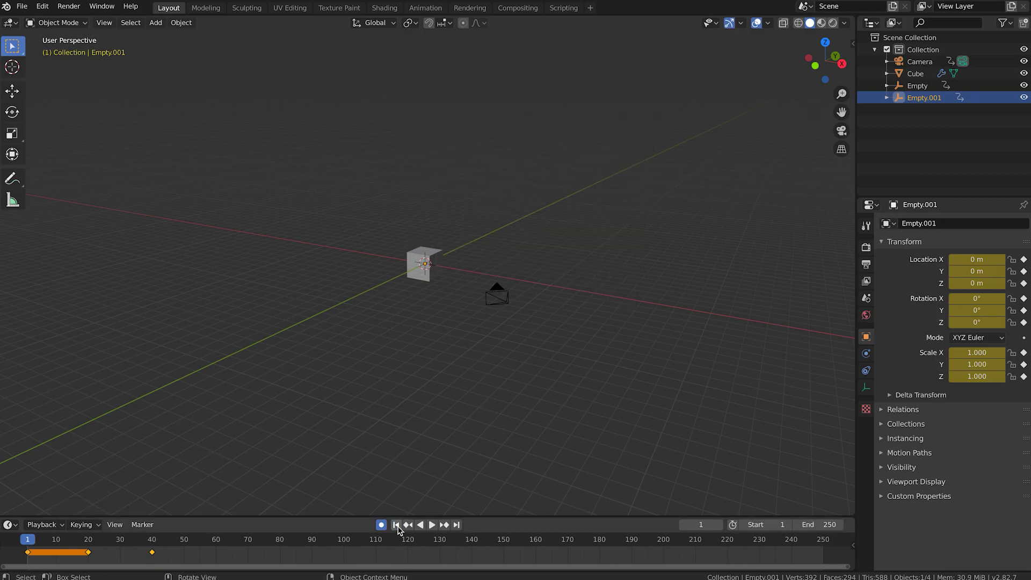
key("space")
key("space")
left_click_drag(164, 544, 231, 543)
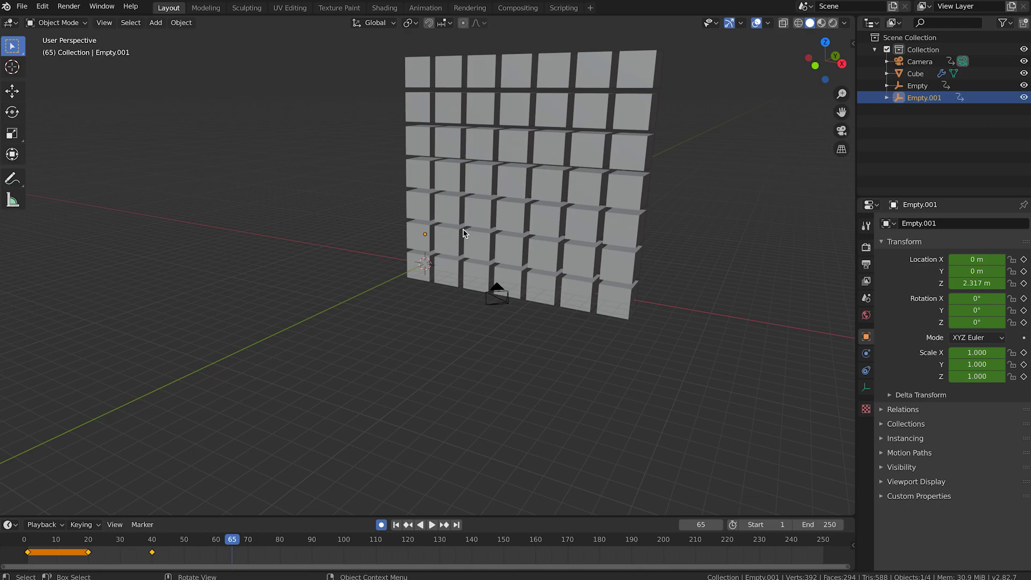
key("r")
key("z")
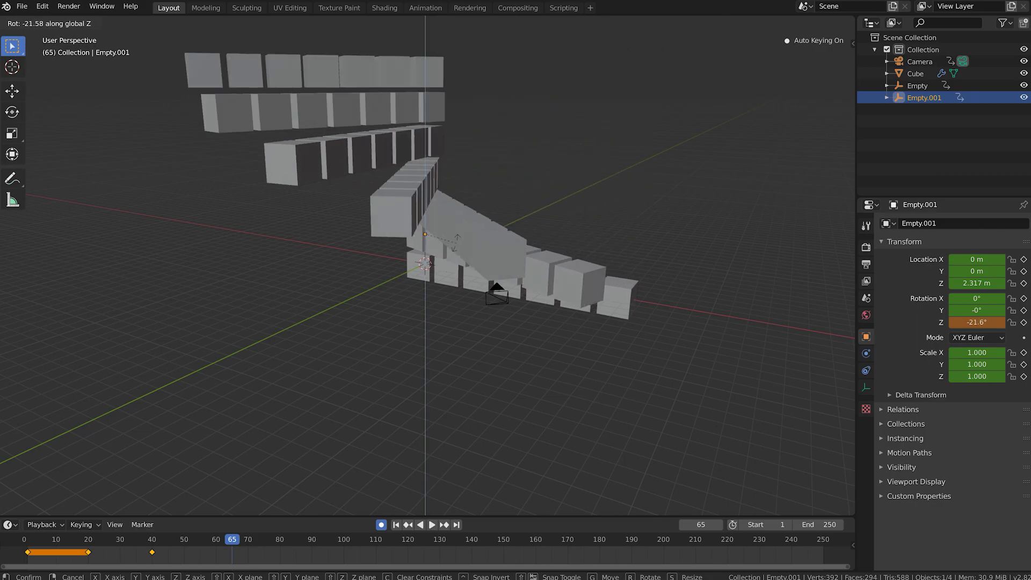
key("Escape")
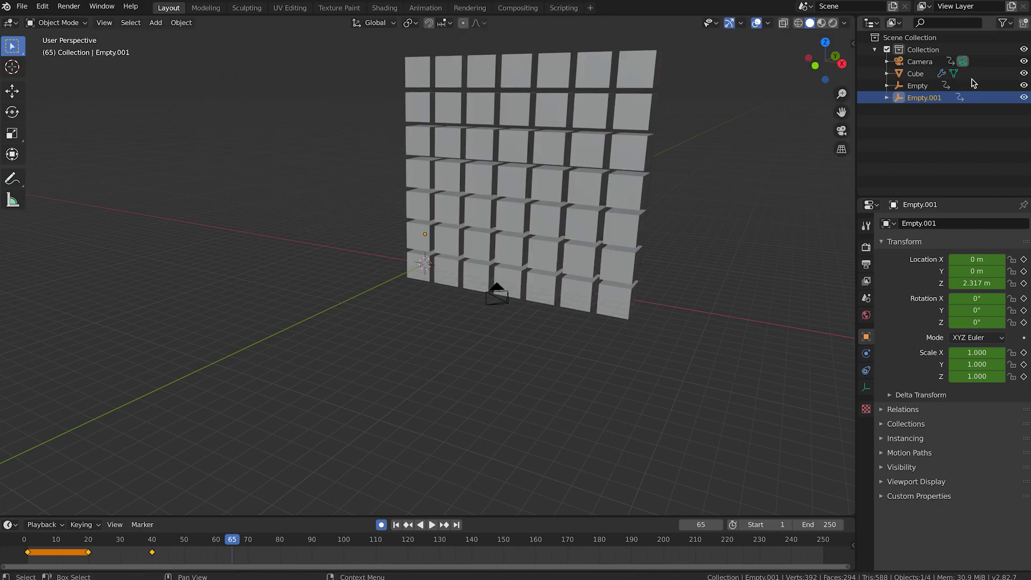
left_click(918, 86)
key("r")
key("x")
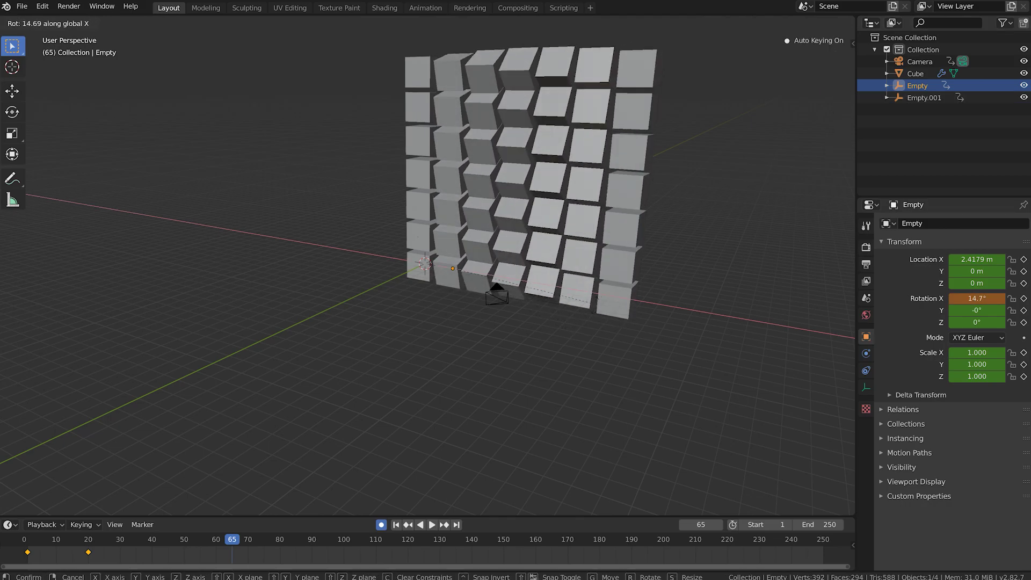
key("Escape")
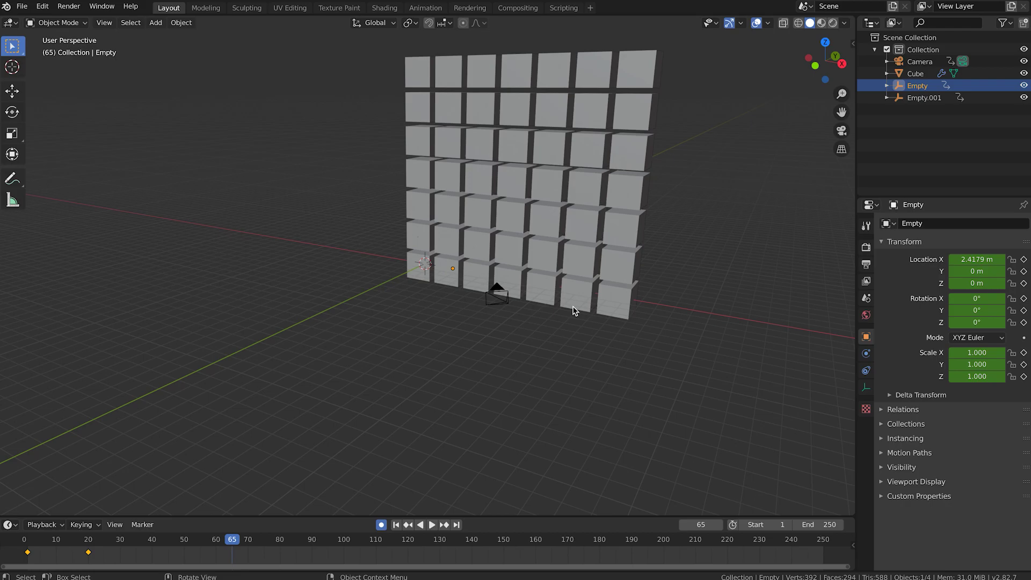
key("r")
key("z")
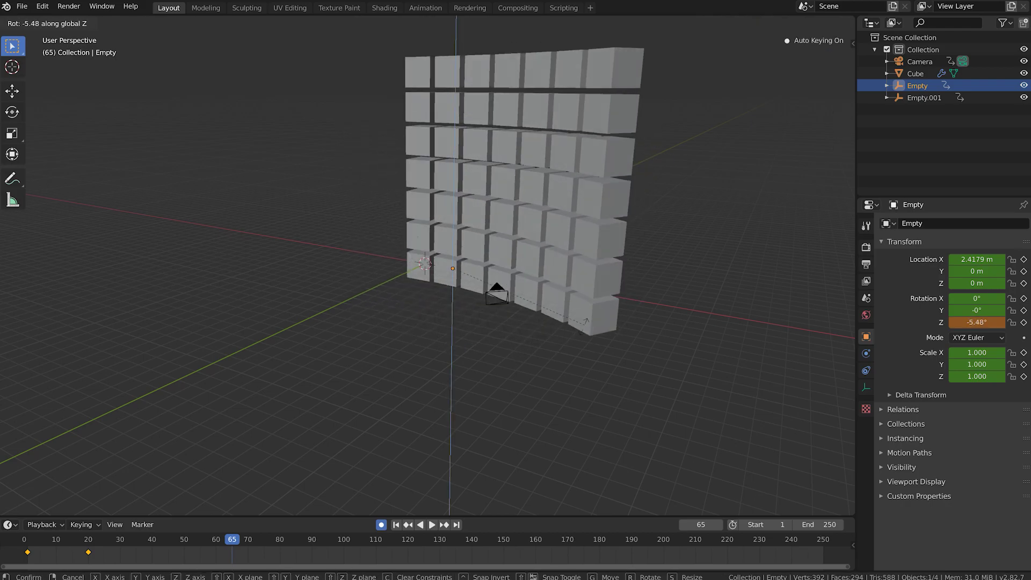
key("Escape")
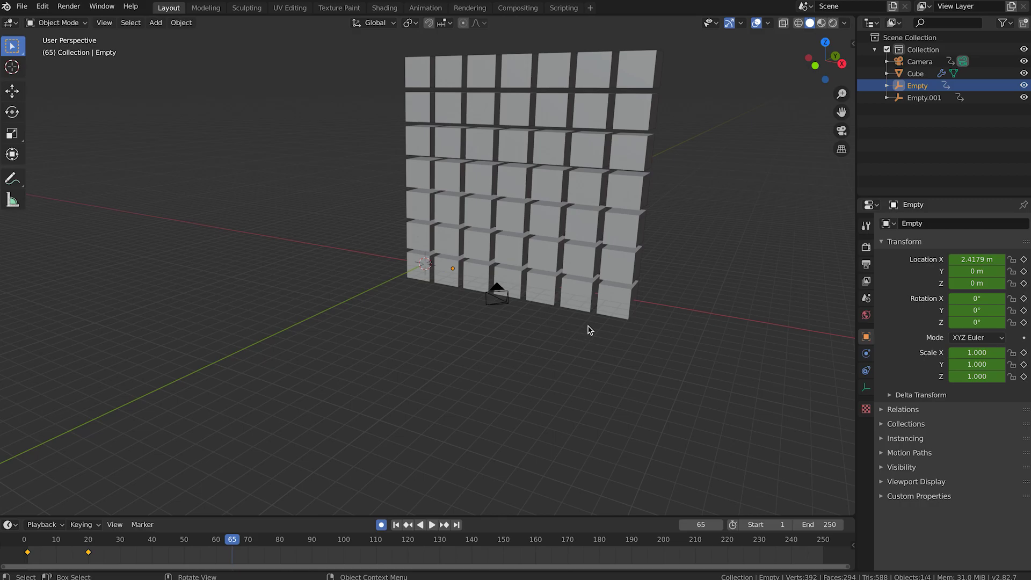
Step: Rotate Empty.001 about -11.9° around the global Z axis at frame 65, with automatic keyframing on
left_click(919, 98)
key("r")
key("z")
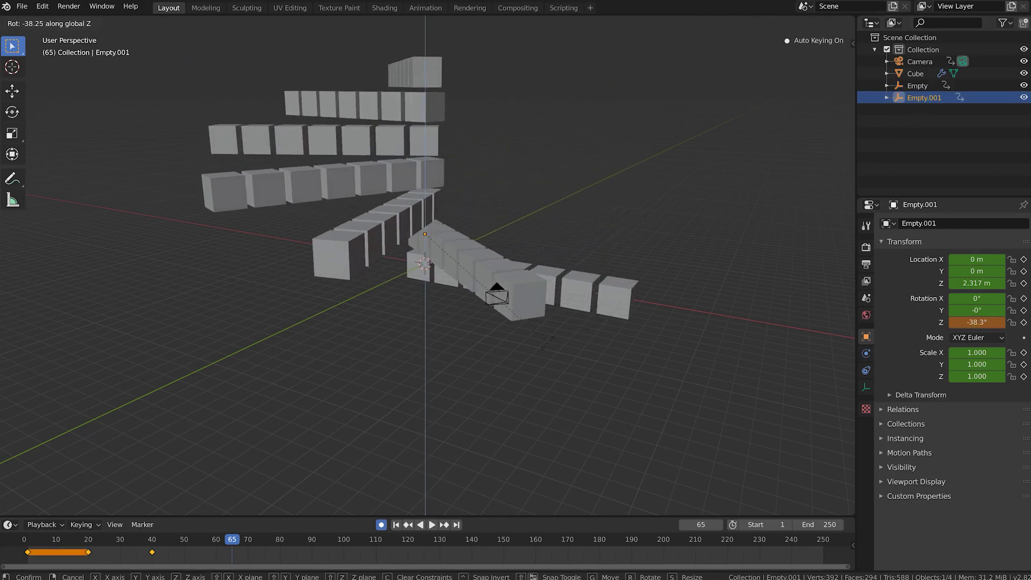
left_click(621, 292)
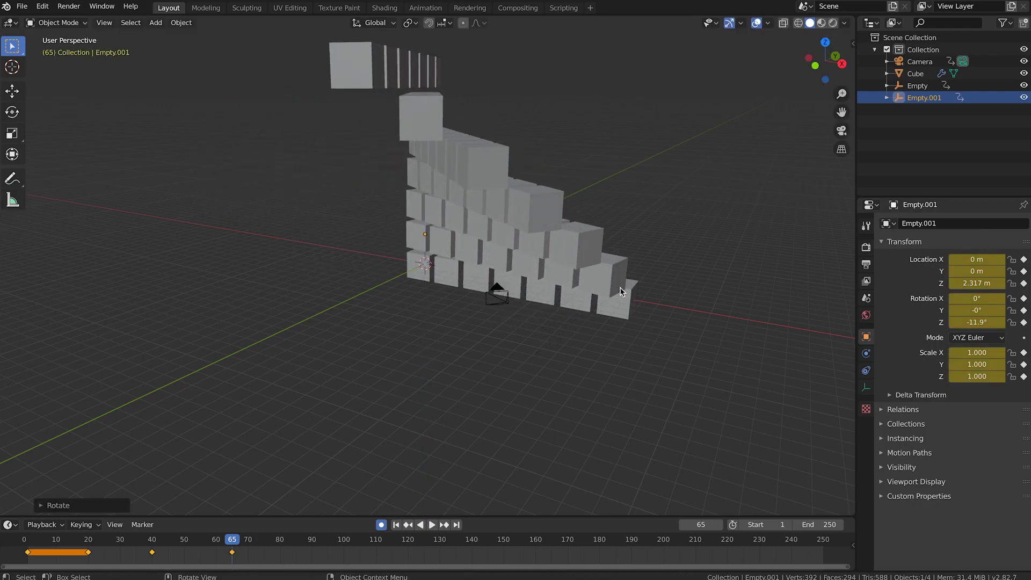
Step: Play the animation from the first frame to check the twist of the cube grid
left_click(396, 525)
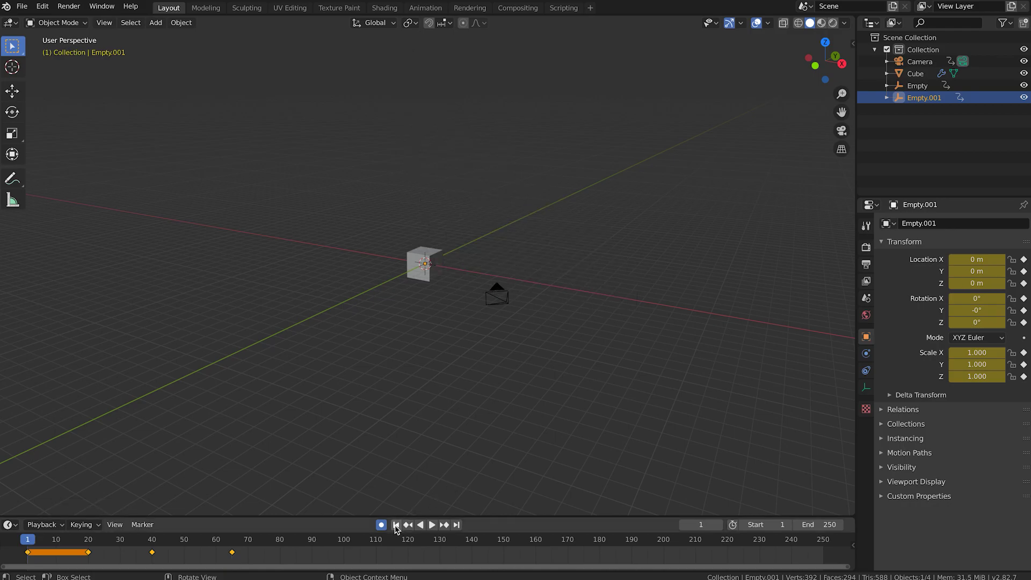
left_click(432, 524)
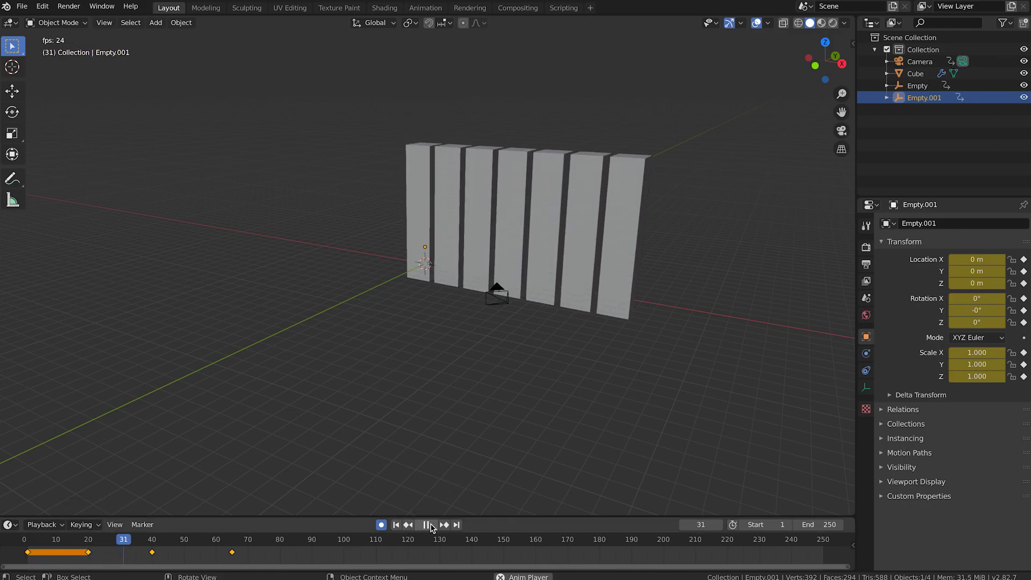
left_click(428, 524)
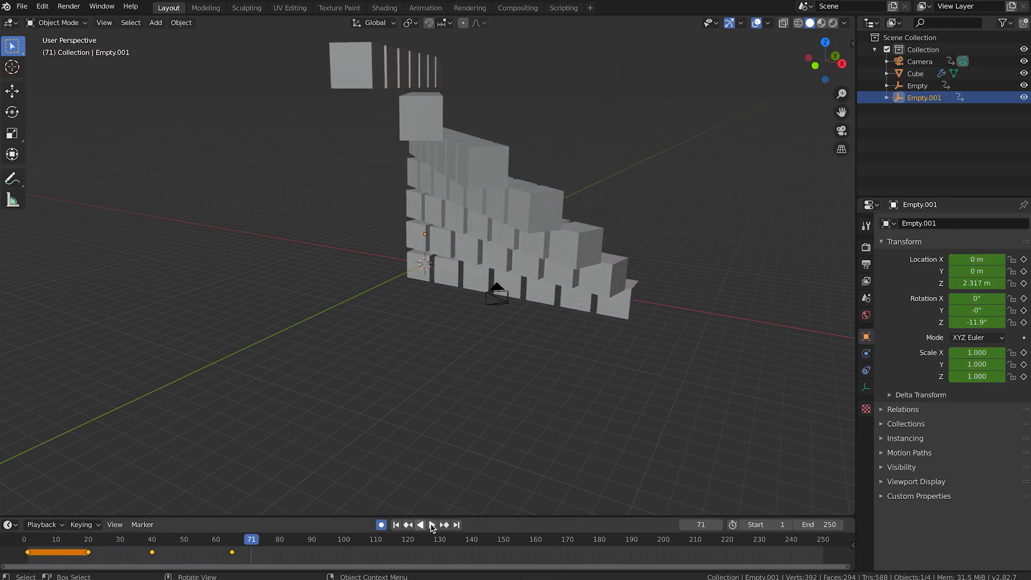
Step: Return to frame 65 and insert a LocRotScale keyframe on Empty
left_click_drag(230, 545, 235, 539)
left_click(233, 539)
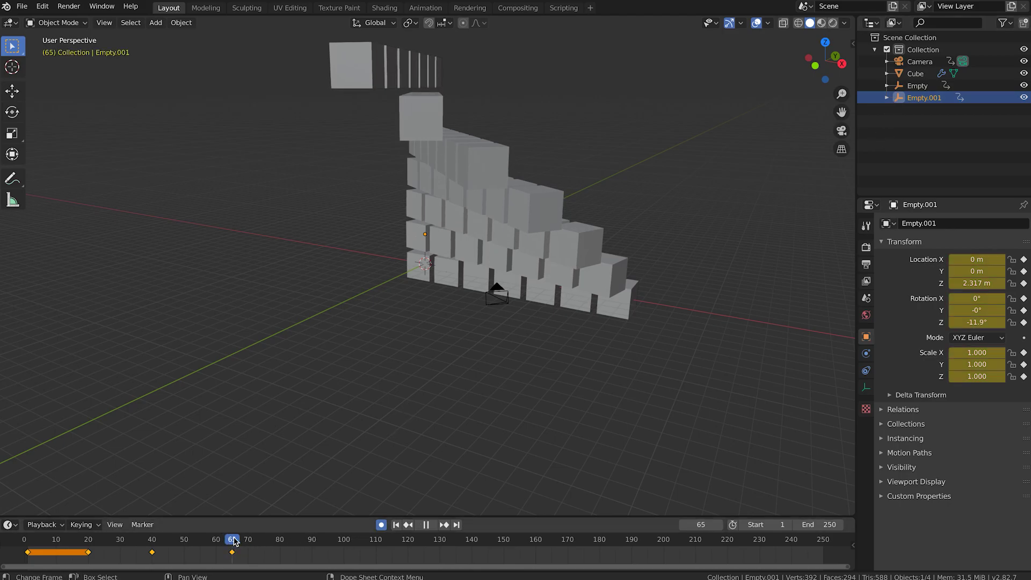
left_click(916, 87)
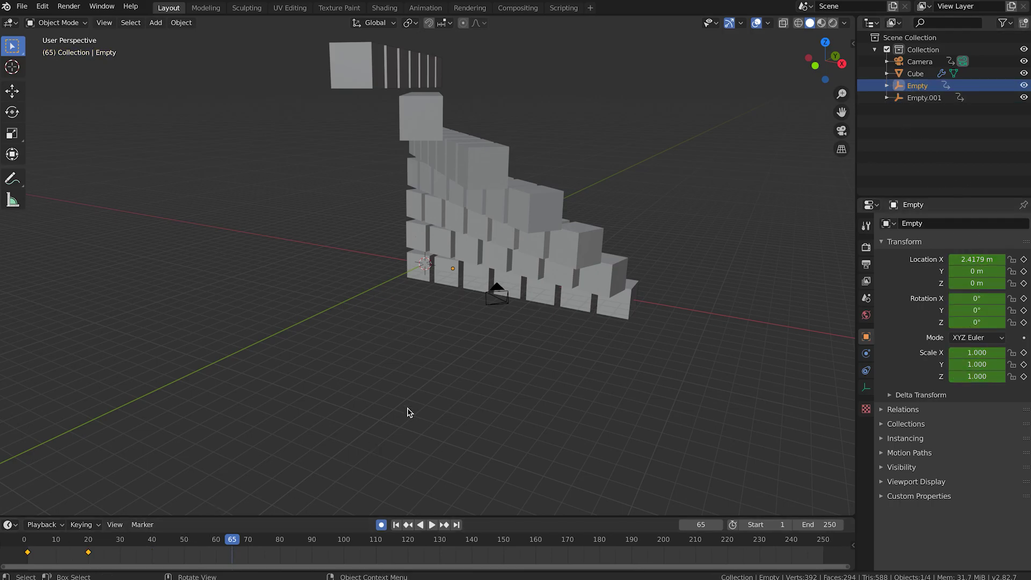
key("i")
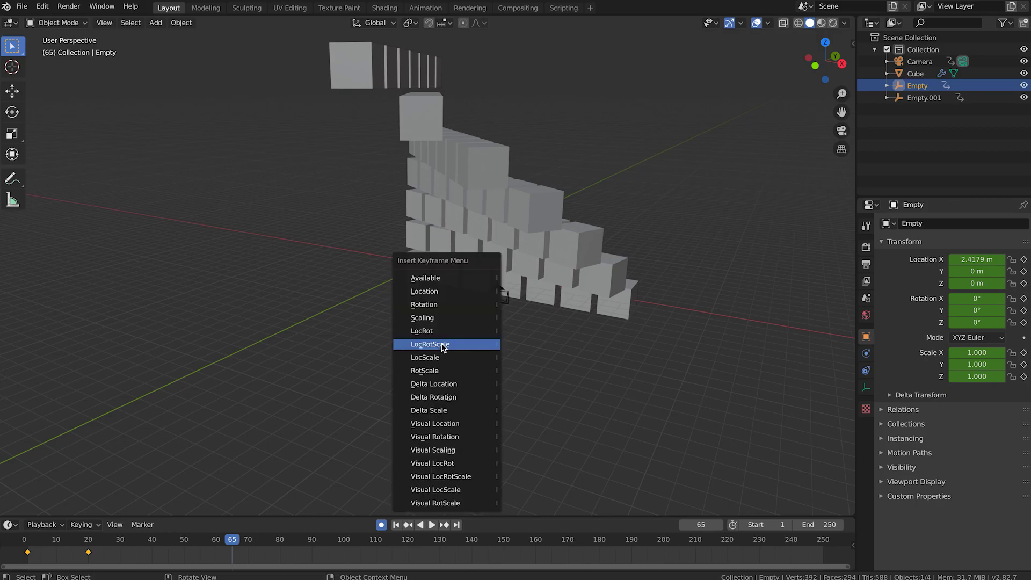
left_click(430, 345)
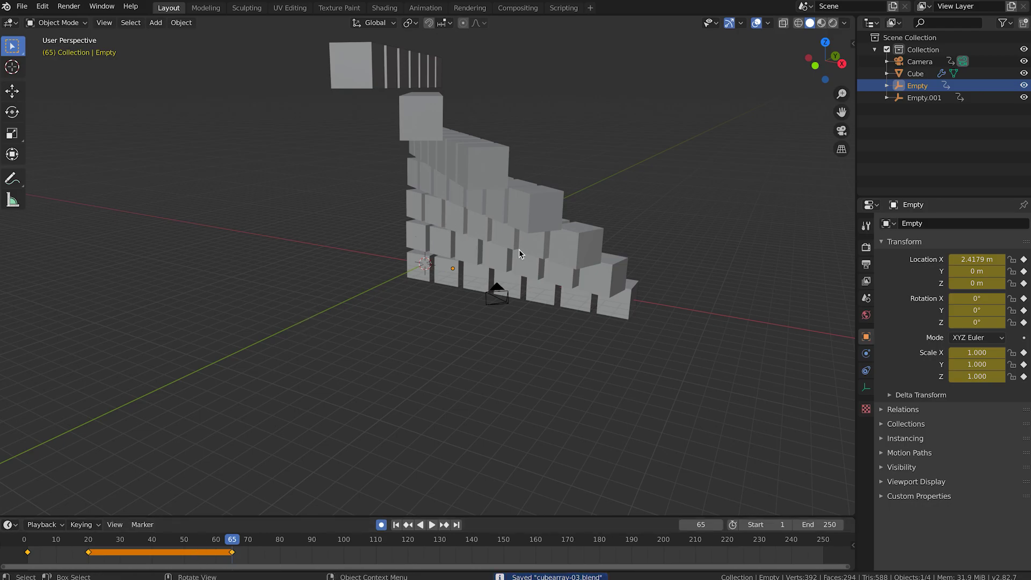
Step: At frame 93, scale Empty uniformly to about 0.762 with automatic keyframing on
left_click_drag(286, 539, 324, 540)
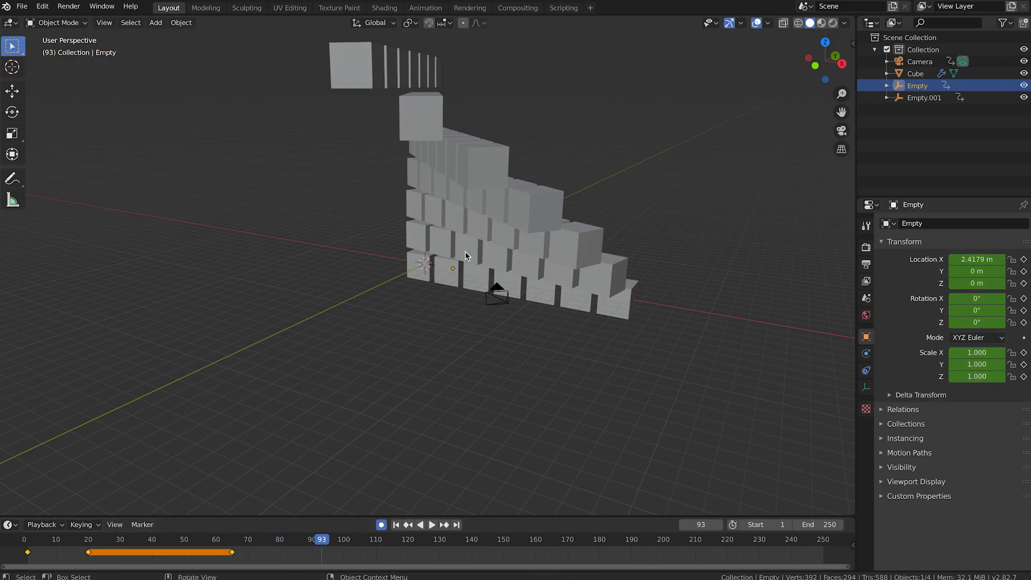
key("s")
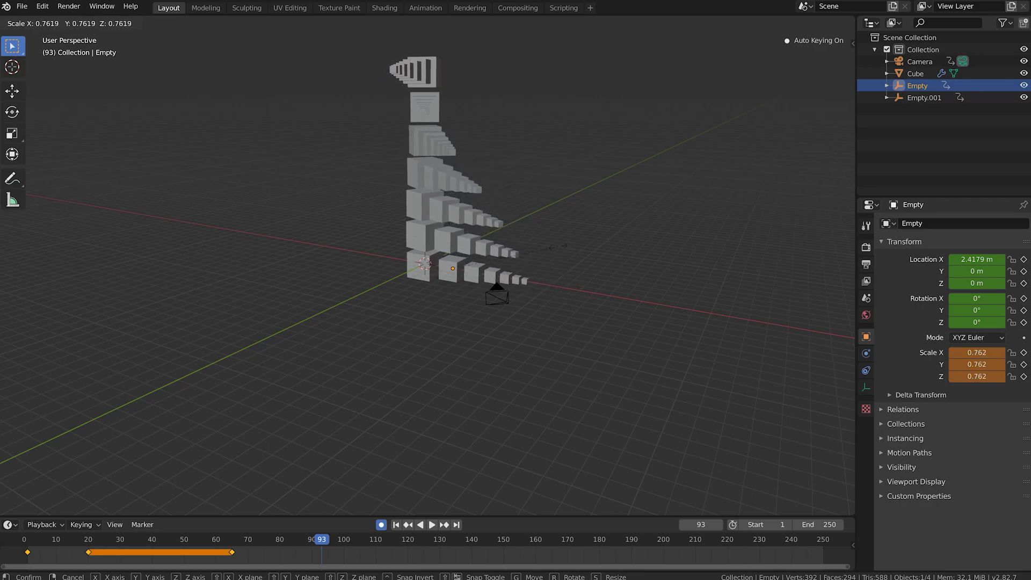
left_click(560, 250)
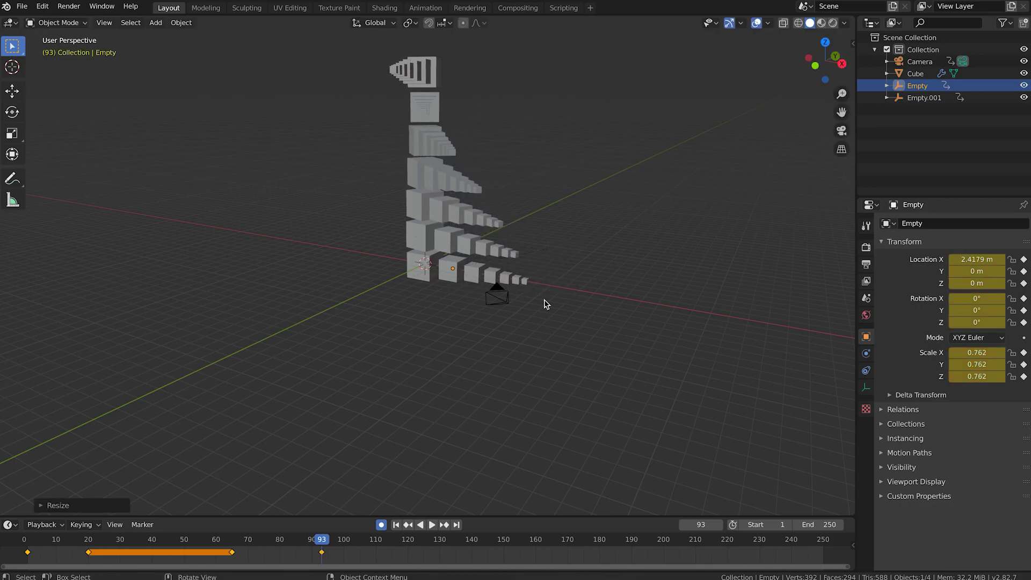
Step: Insert a location, rotation and scale keyframe on Empty.001 at frame 93
left_click(917, 97)
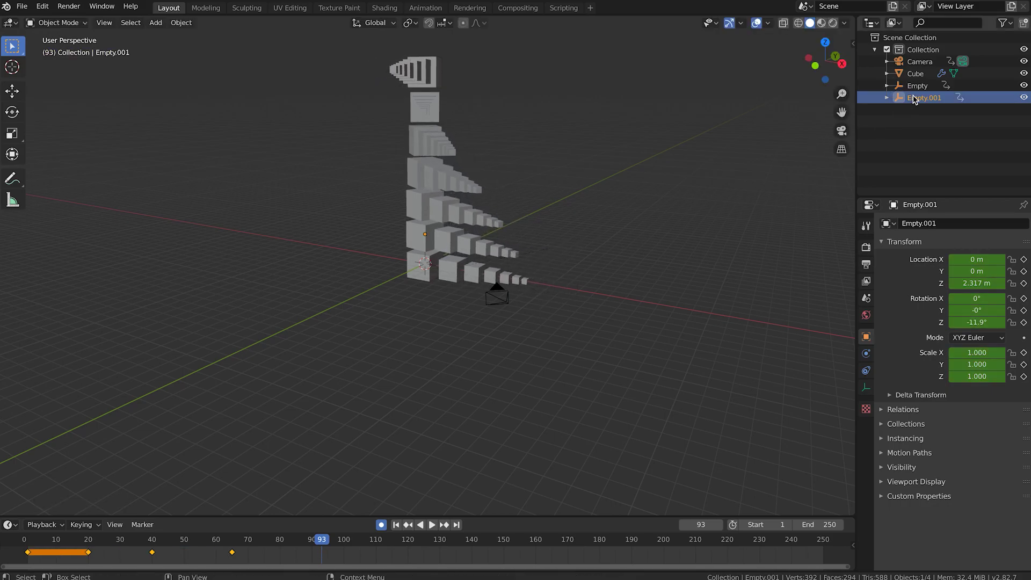
key("i")
left_click(618, 293)
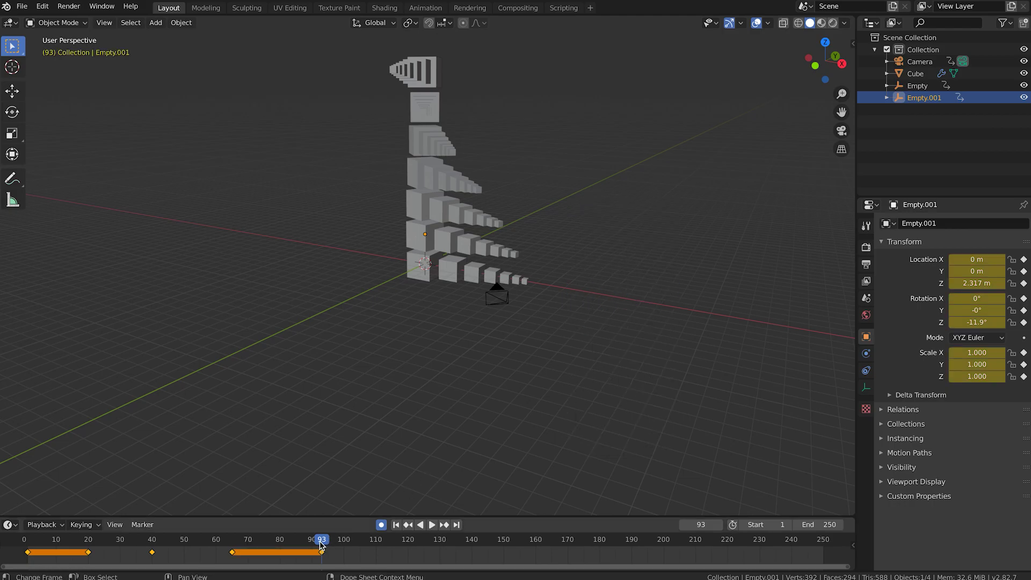
Step: Advance to frame 136 and rotate Empty.001 freely with Trackball to about -5.6°, -37.5°, -52.1° in X, Y, Z
key("space")
key("space")
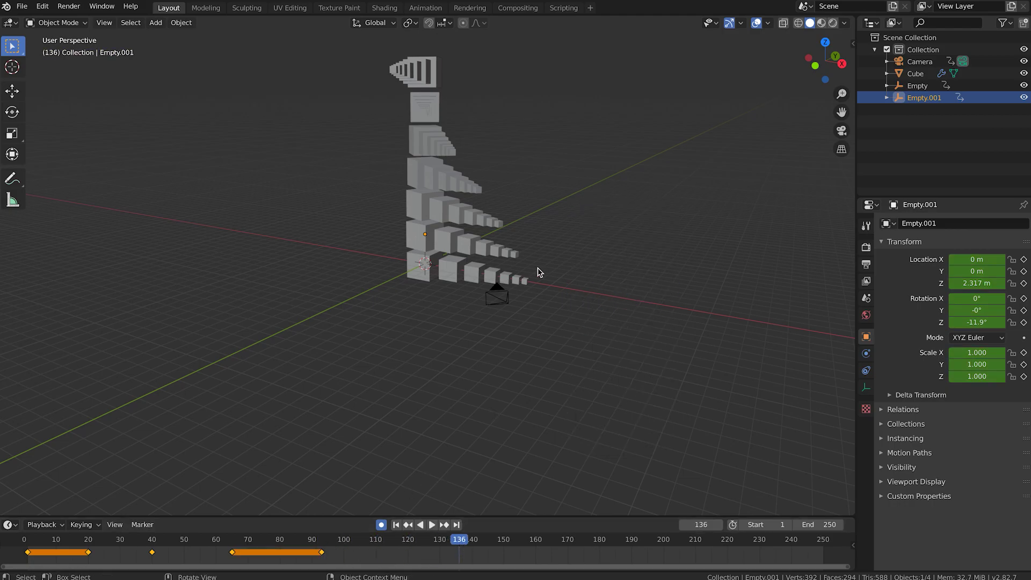
key("r")
key("r")
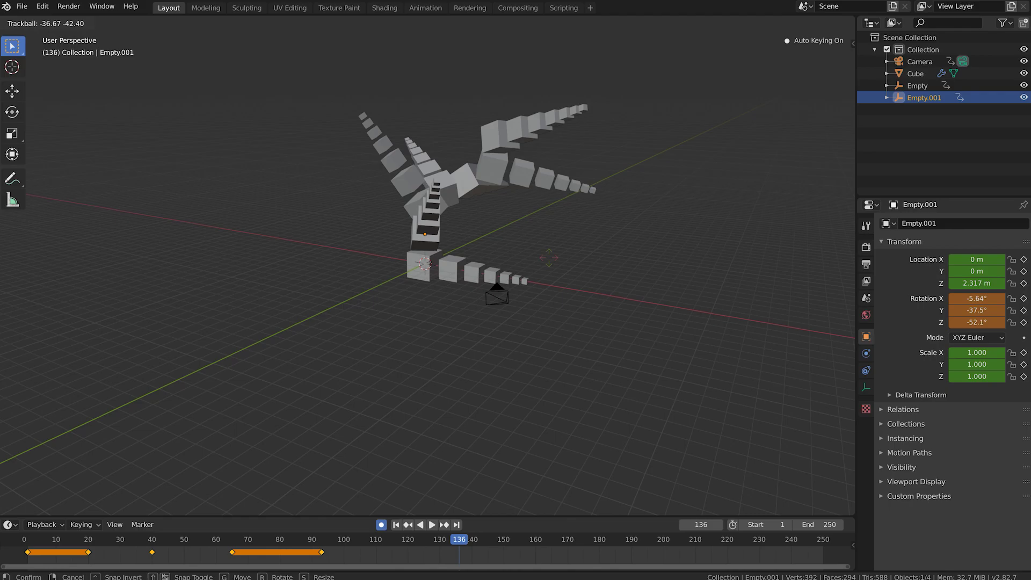
left_click(549, 258)
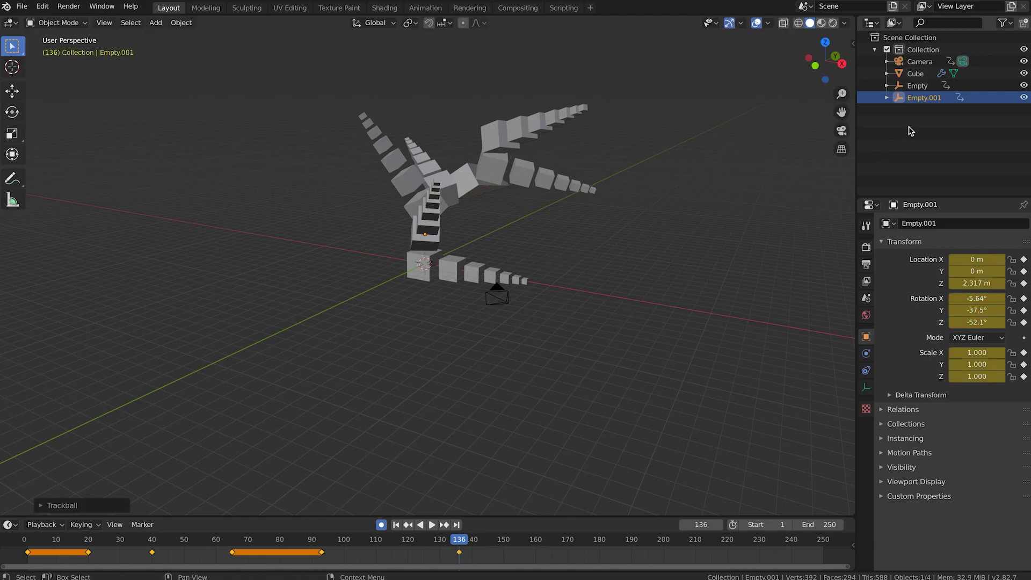
Step: Insert a location, rotation and scale keyframe on Empty at frame 136
left_click(917, 85)
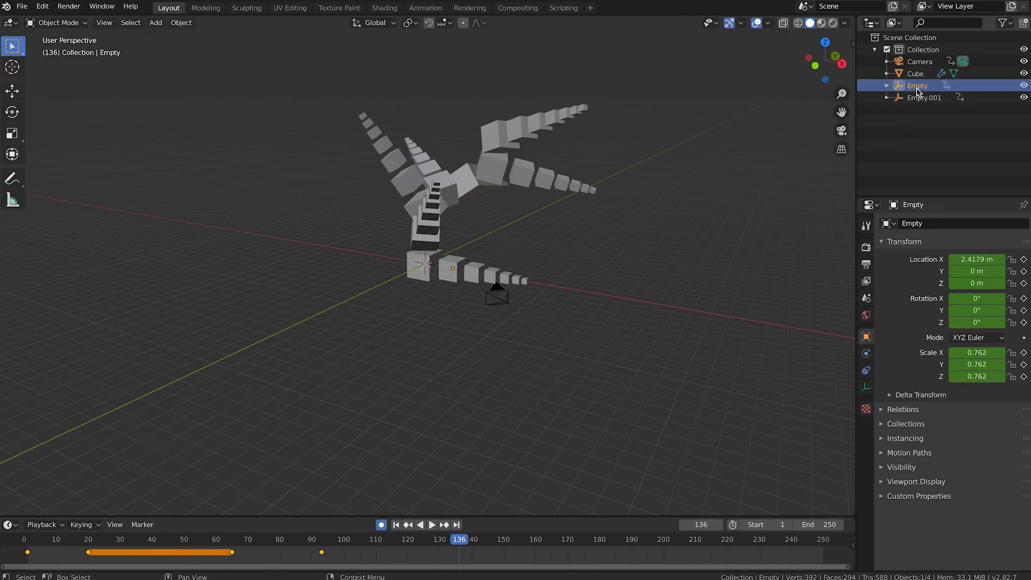
key("i")
left_click(640, 257)
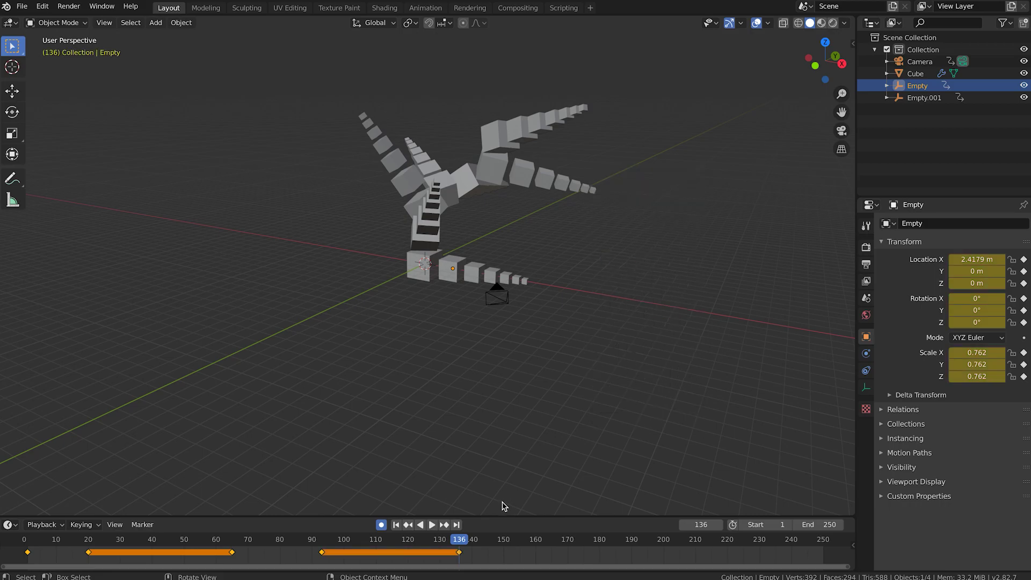
Step: At frame 183, move Empty freely to about X -3.03 m, Y -3.27 m, Z 0.13 m with automatic keyframing on
left_click_drag(465, 542, 609, 543)
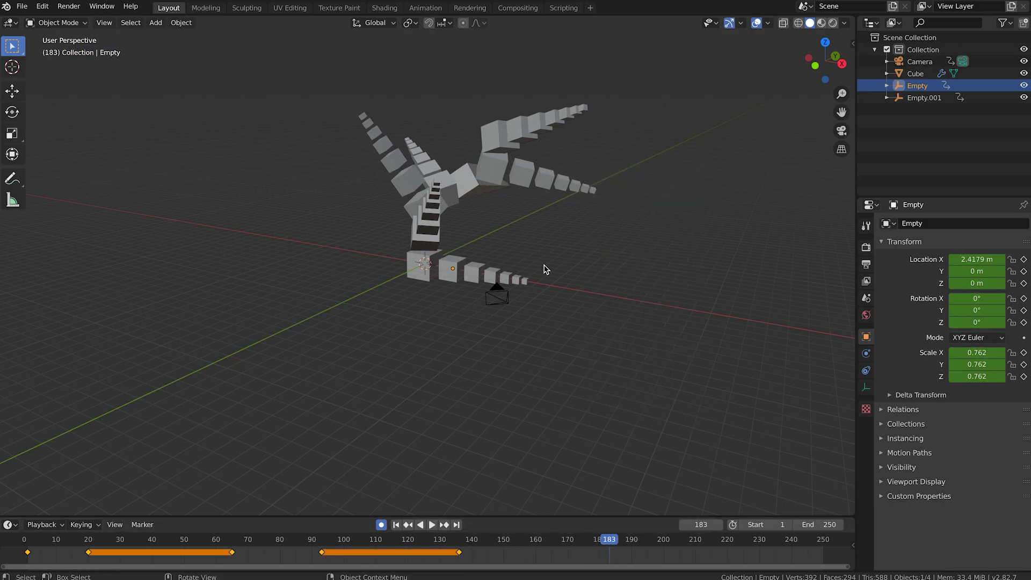
key("g")
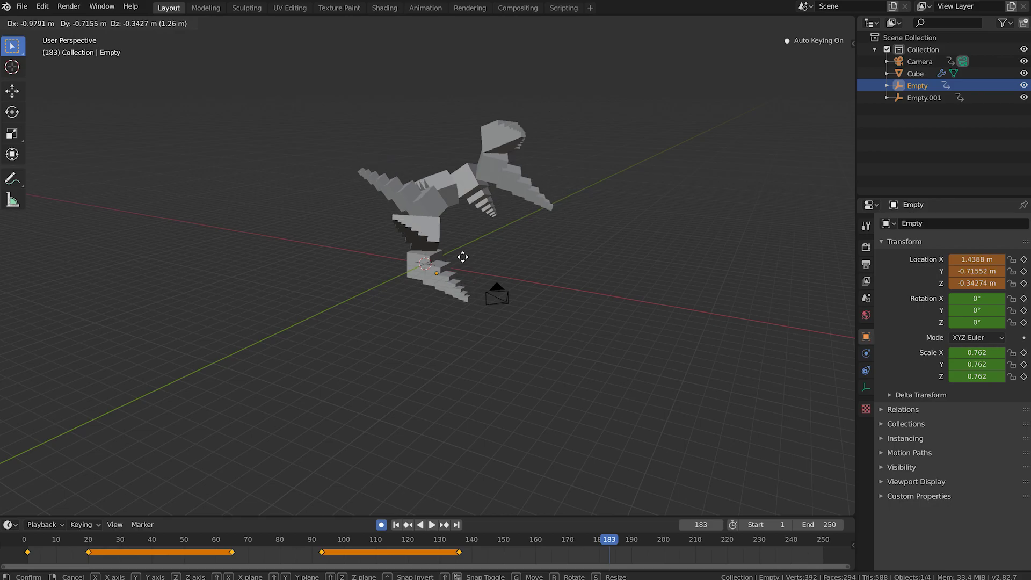
left_click(397, 249)
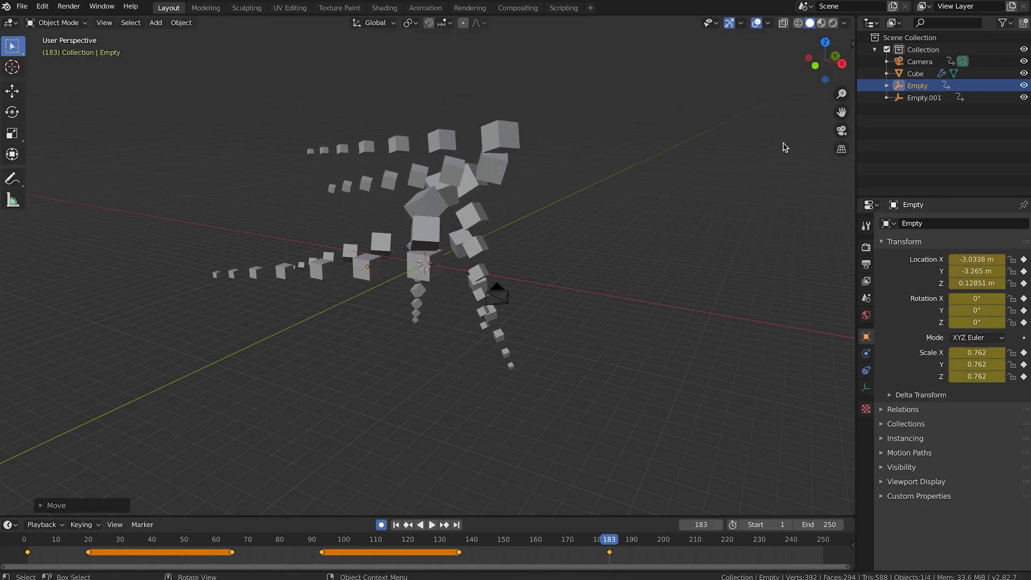
Step: Rotate Empty.001 freely with Trackball at frame 183 to about -16.4°, -26.1°, 1° in X, Y, Z
left_click(932, 99)
key("r")
key("r")
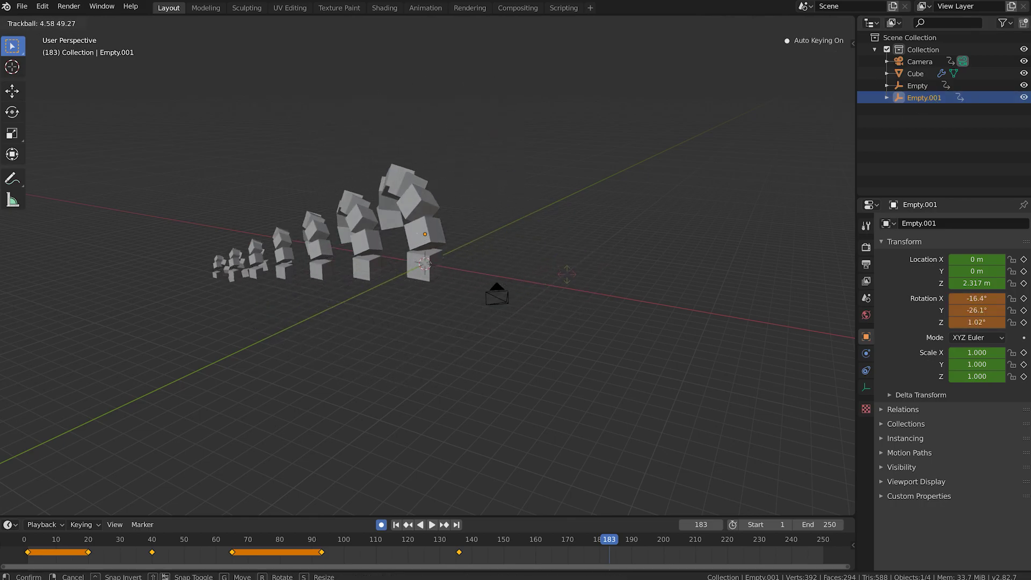
left_click(567, 275)
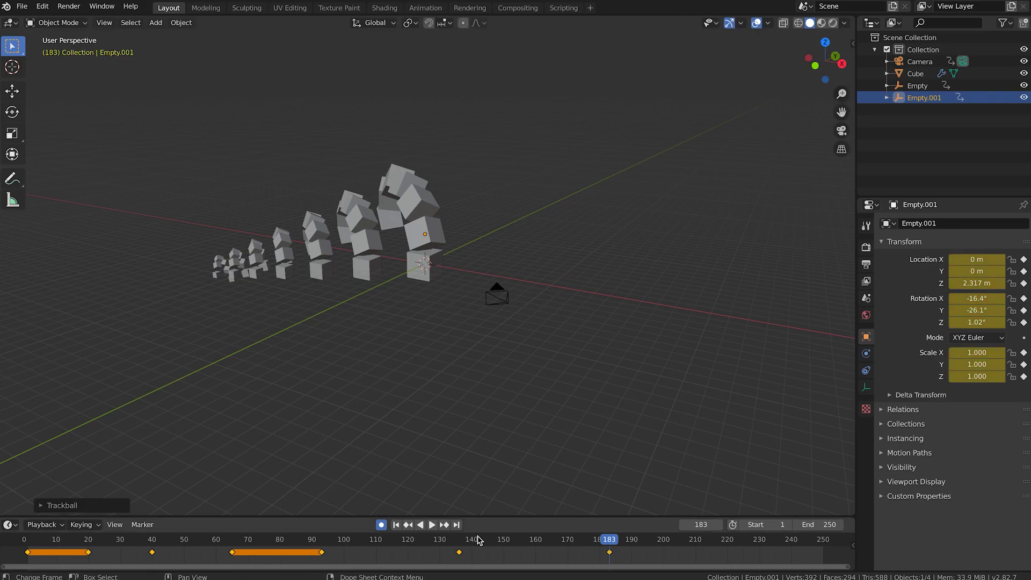
Step: Play the animation from the first frame to check the scaling and free-rotation keyframes
left_click(396, 524)
left_click(430, 525)
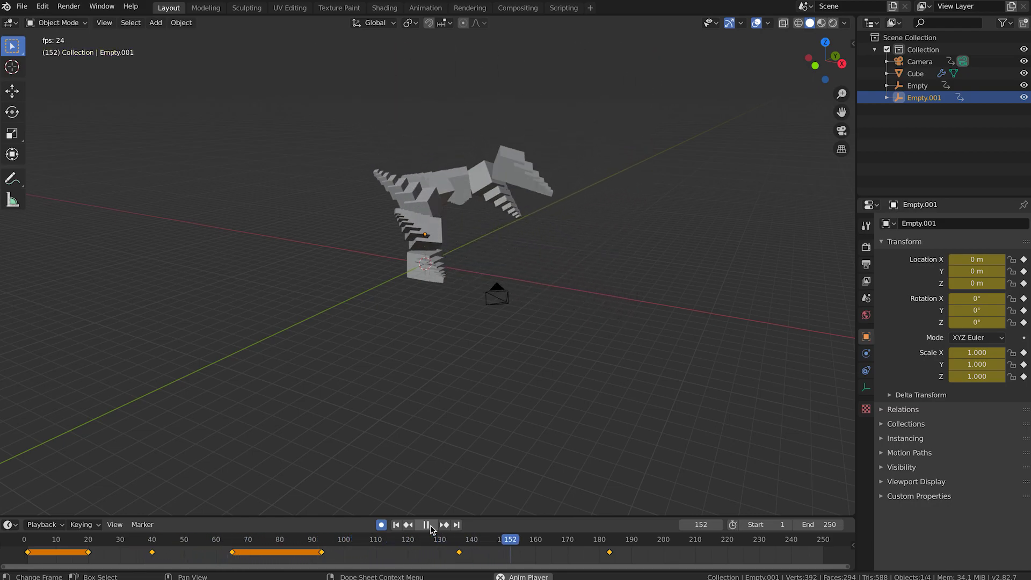
left_click(427, 525)
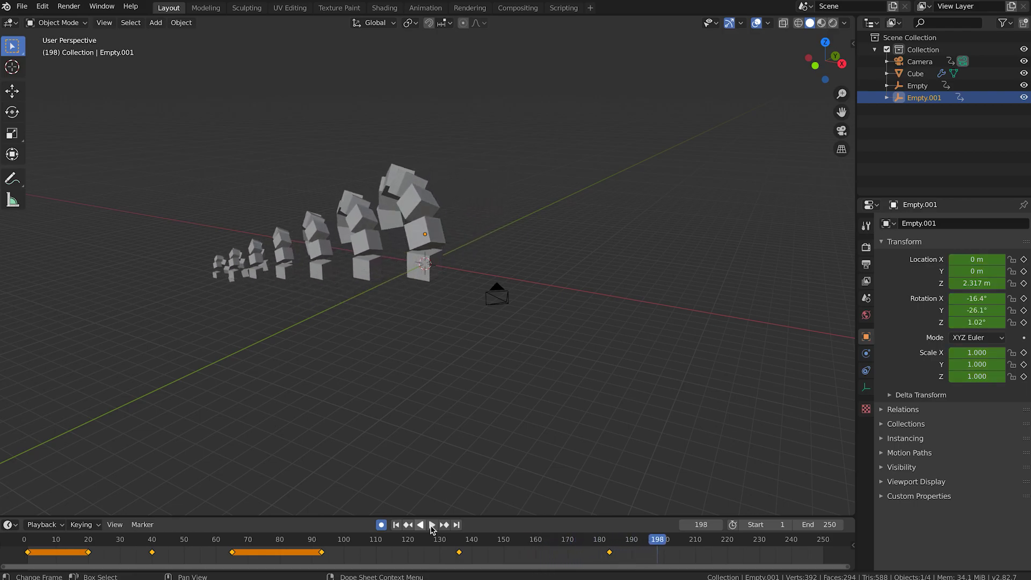
Step: At frame 215, rotate Empty.001 freely with Trackball to about -58.8°, 73.3°, 164° in X, Y, Z
left_click_drag(697, 543, 712, 543)
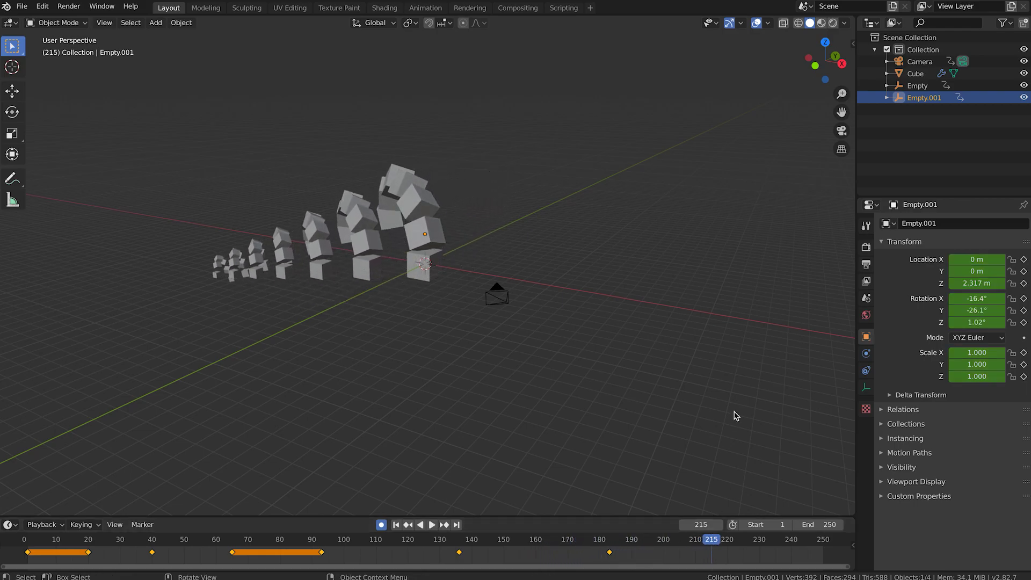
key("r")
key("r")
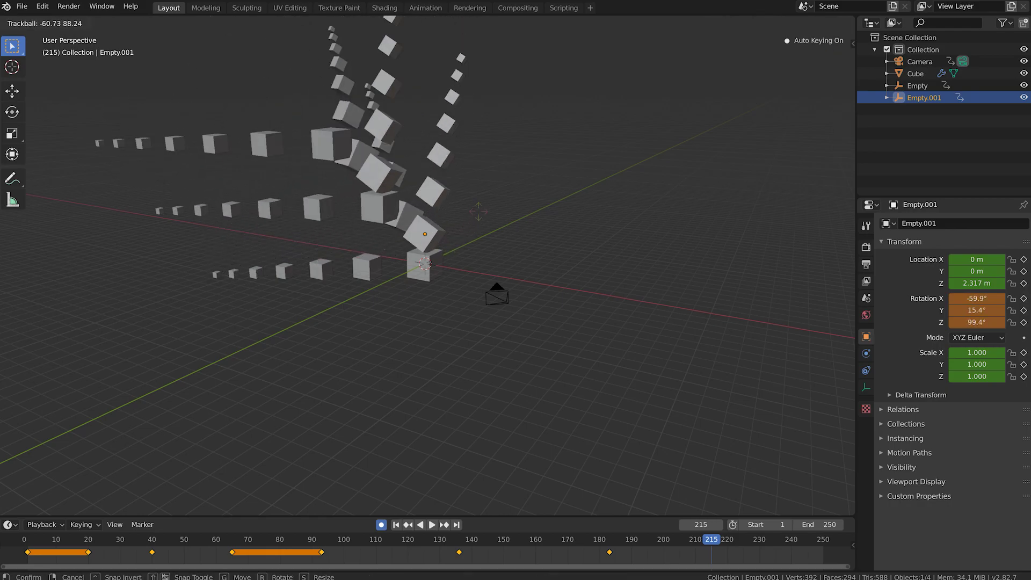
left_click(497, 172)
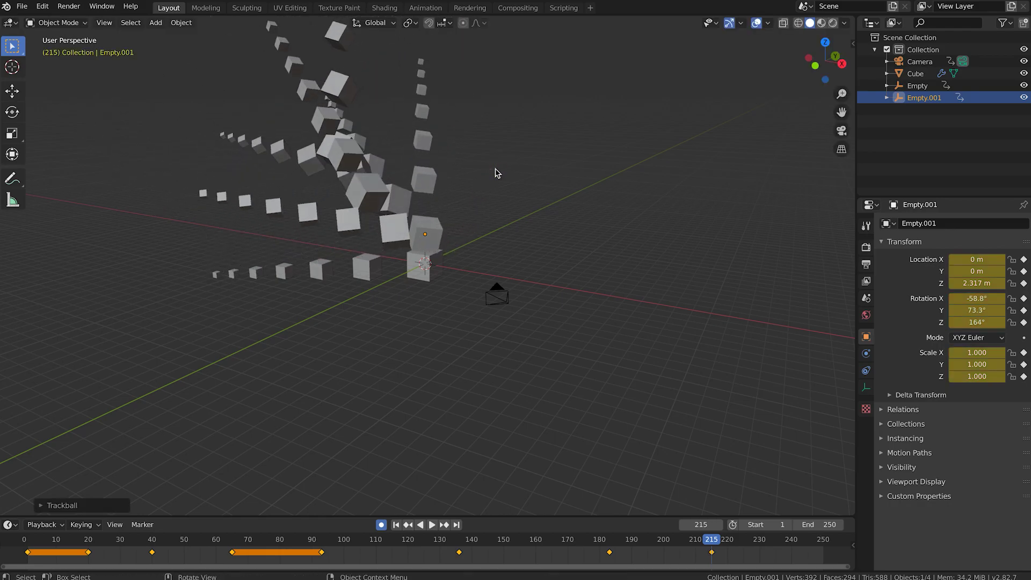
Step: Scale Empty uniformly to about 1.07 at frame 215, with automatic keyframing on
left_click(917, 86)
key("s")
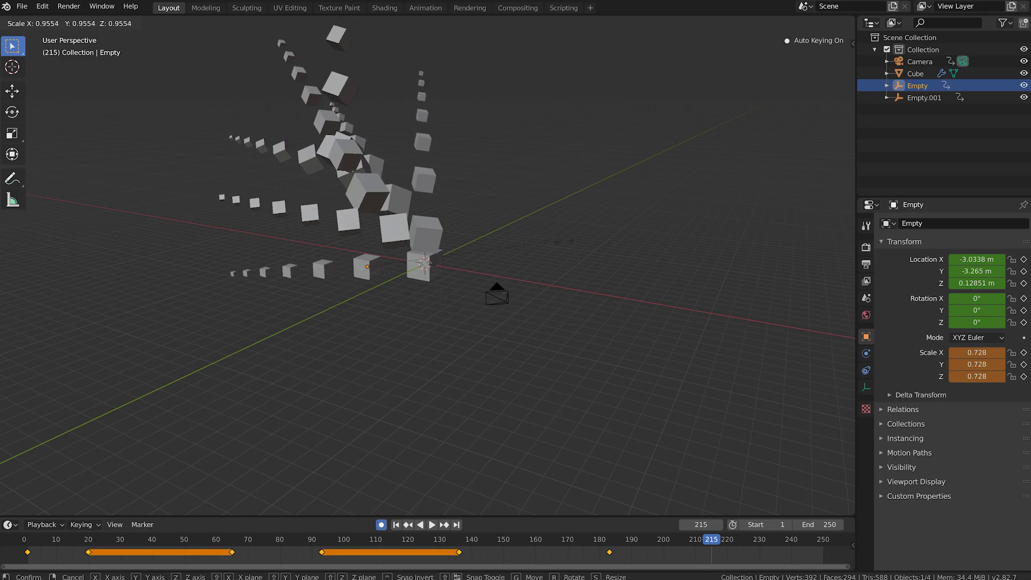
left_click(643, 247)
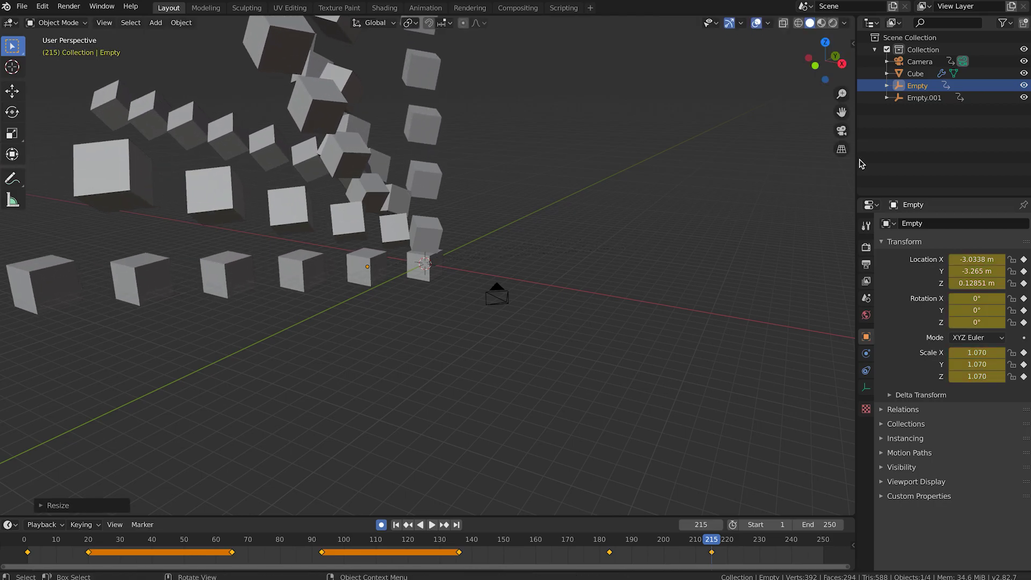
Step: Scale Empty.001 uniformly to about 0.703 at frame 215, with automatic keyframing on
left_click(923, 97)
key("s")
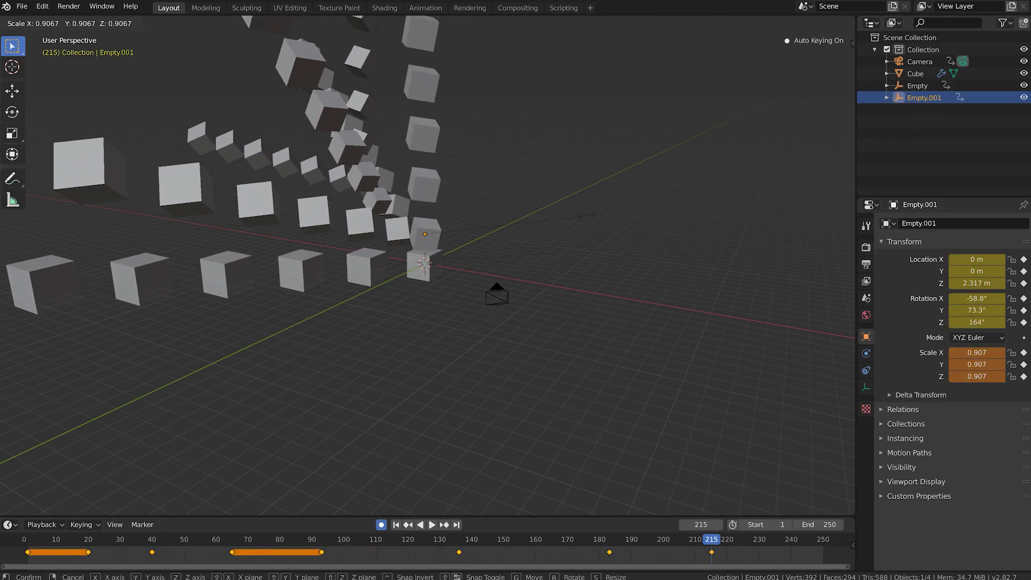
left_click(548, 214)
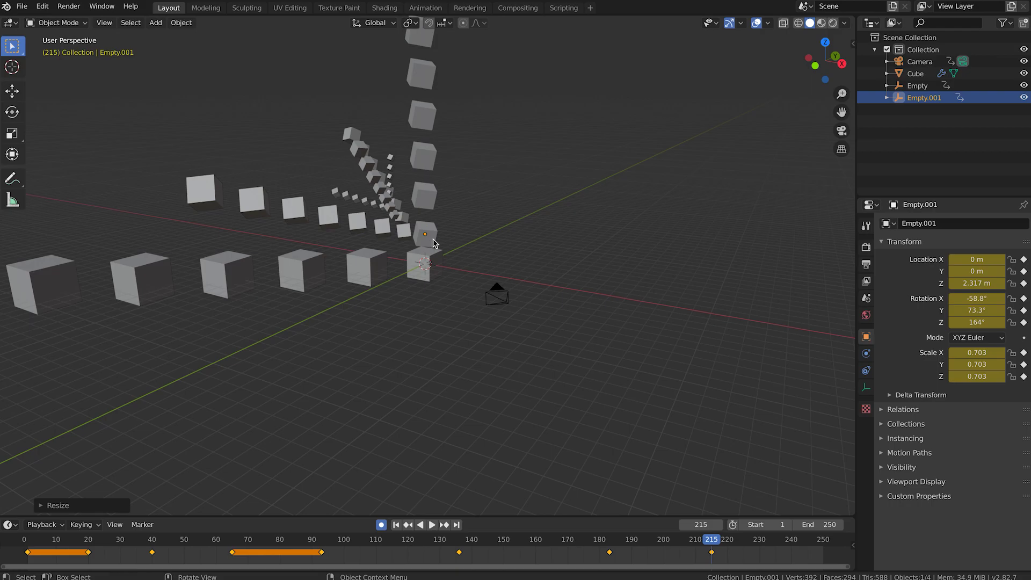
Step: Copy Empty.001's first keyframe and paste it at frame 240
left_click(26, 555)
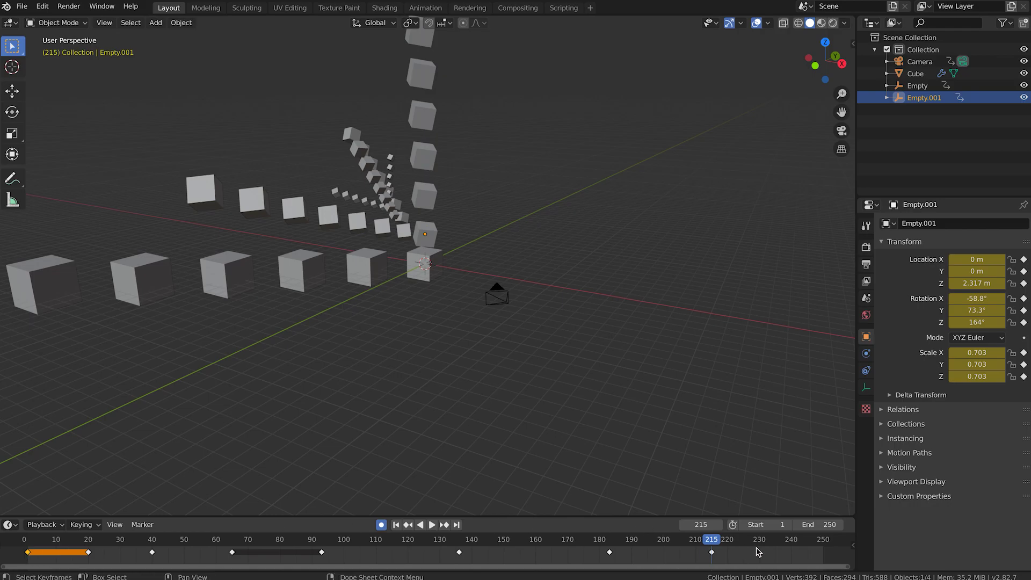
left_click(456, 525)
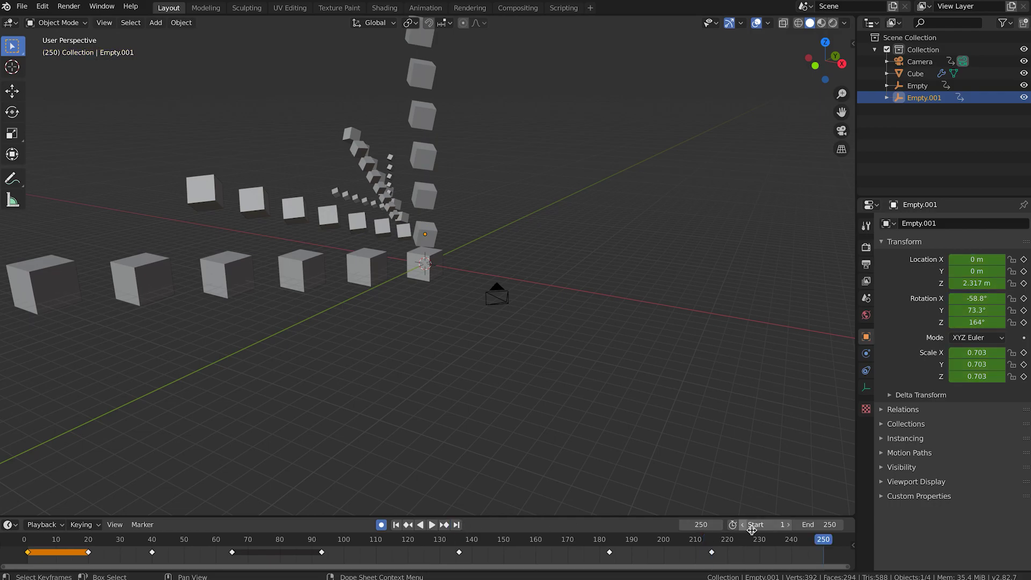
left_click(798, 541)
left_click_drag(799, 544, 793, 546)
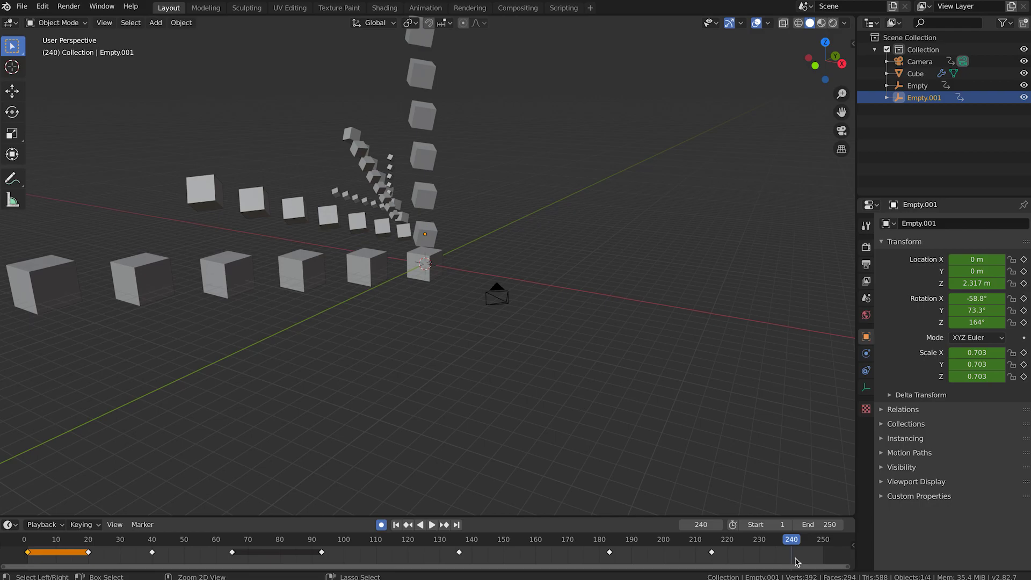
key("ctrl+v")
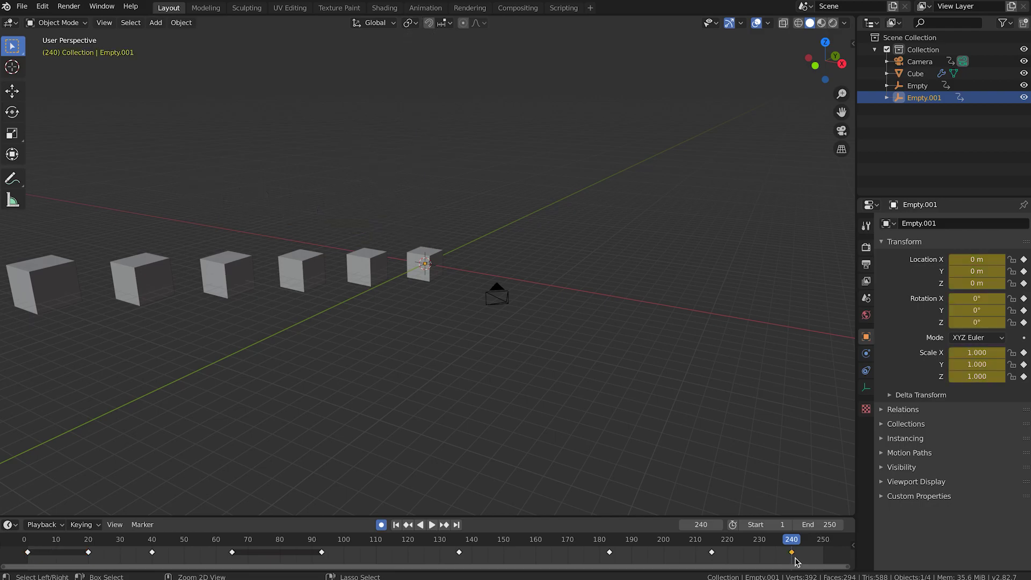
Step: Select Empty, copy its first keyframe and paste it at frame 240
left_click(440, 264)
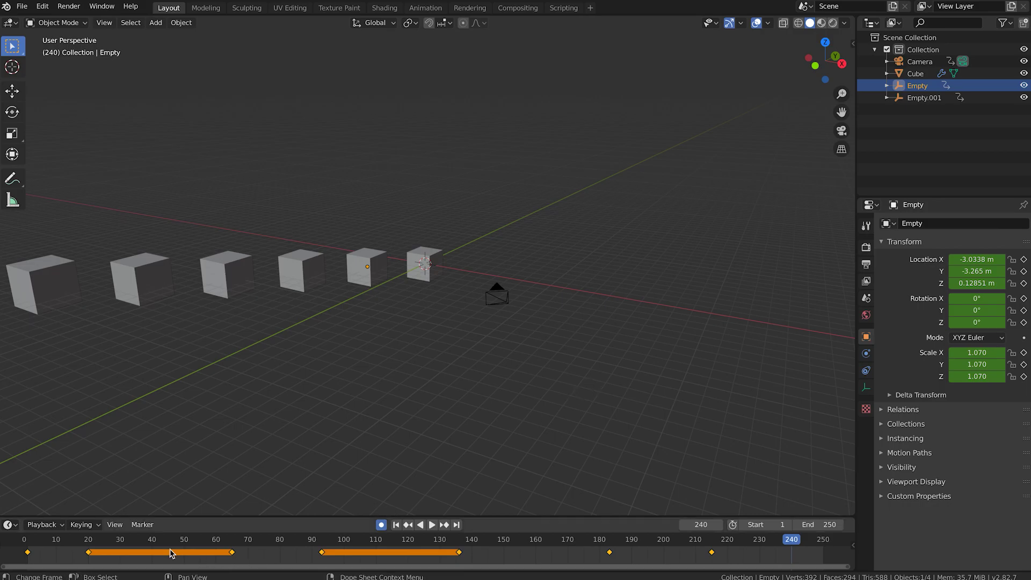
left_click(28, 552)
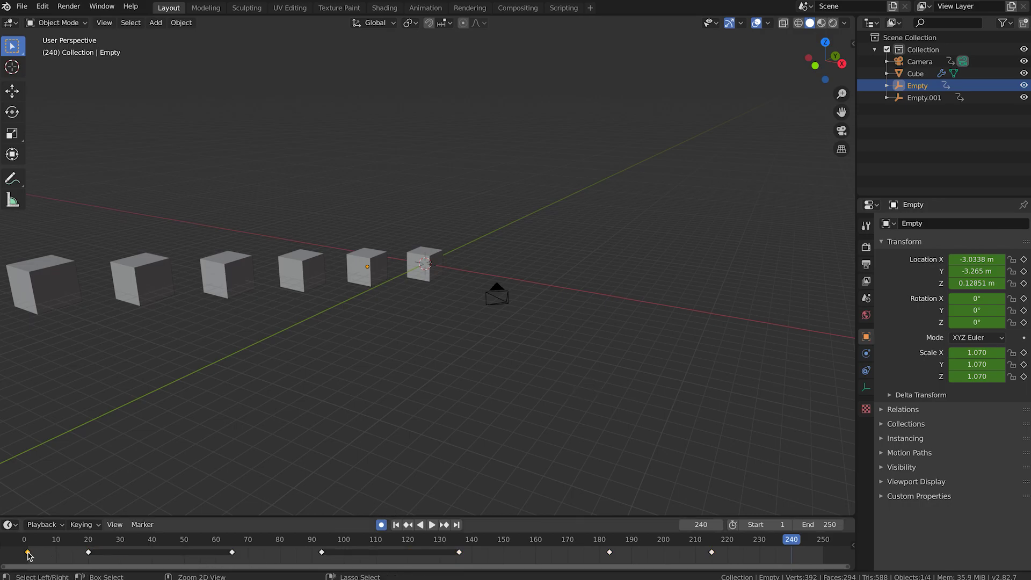
key("ctrl+v")
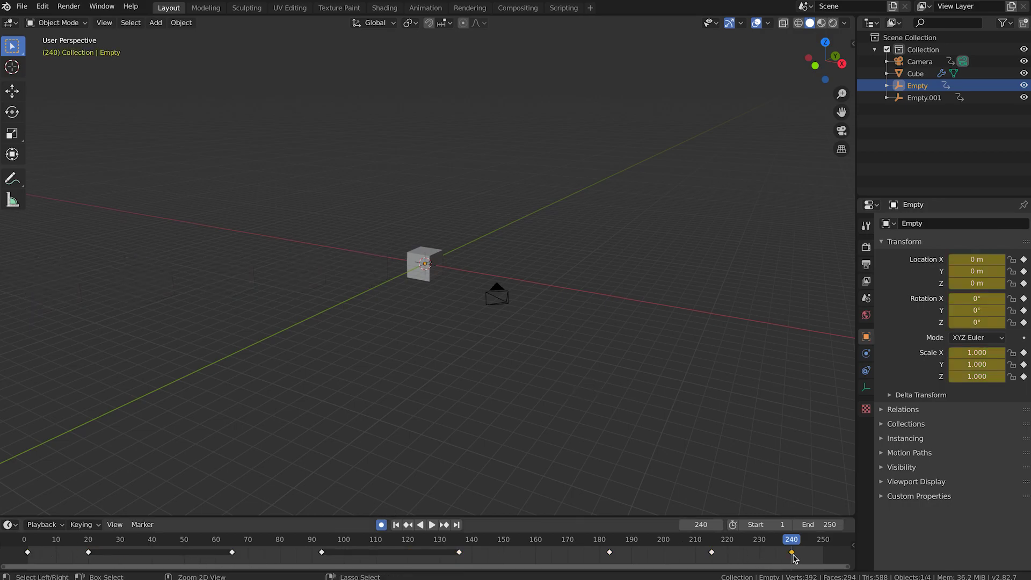
Step: Play back the animation to review the array's motion through the return to its starting pose
key("space")
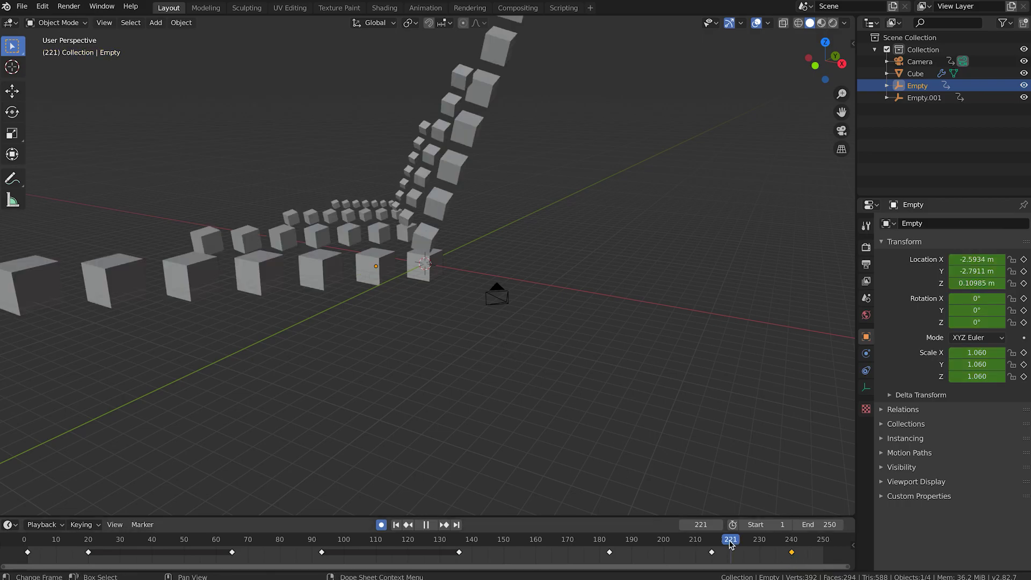
key("space")
left_click(432, 525)
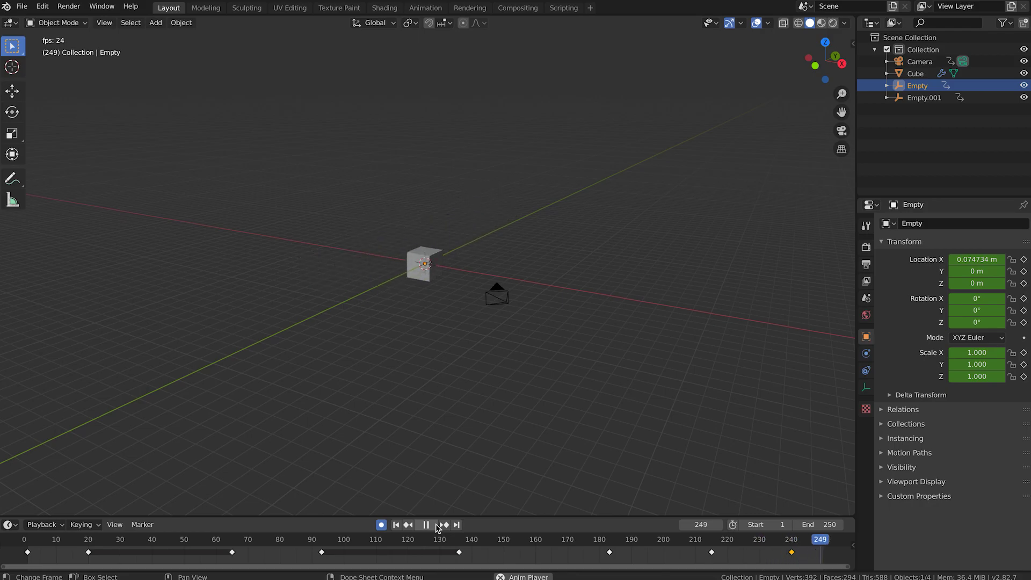
key("space")
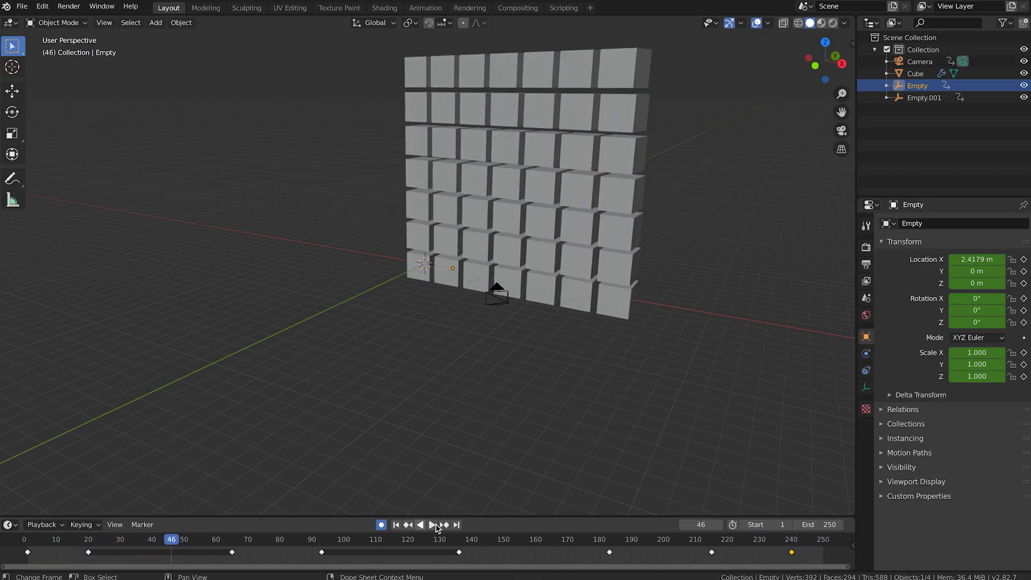
Step: Looking through the Camera at frame 18, move it back along its local Z to about X 27.48, Y -32.15, Z 9.20 m
left_click(501, 298)
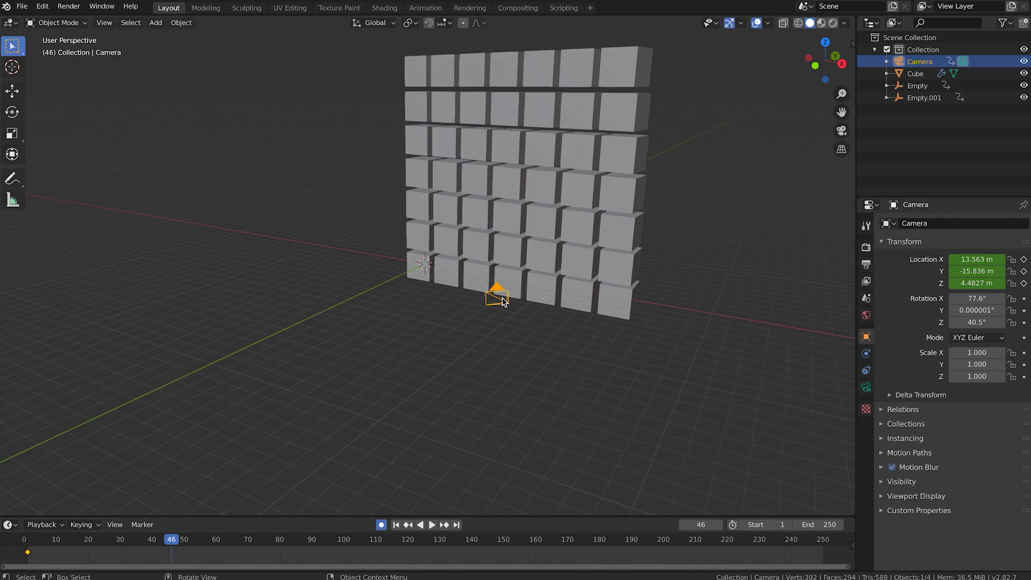
key("KP_0")
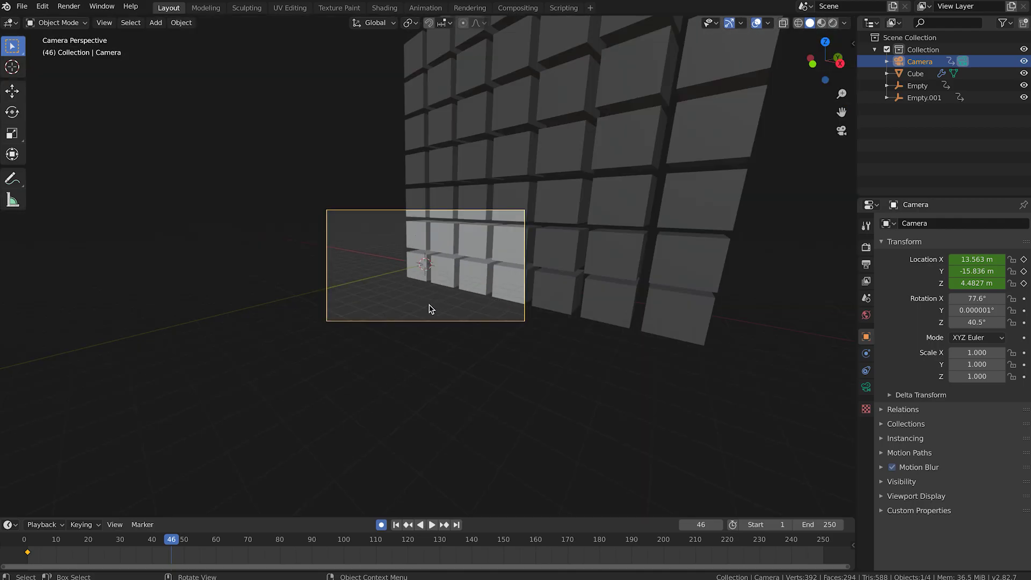
scroll(430, 309, "up", 5)
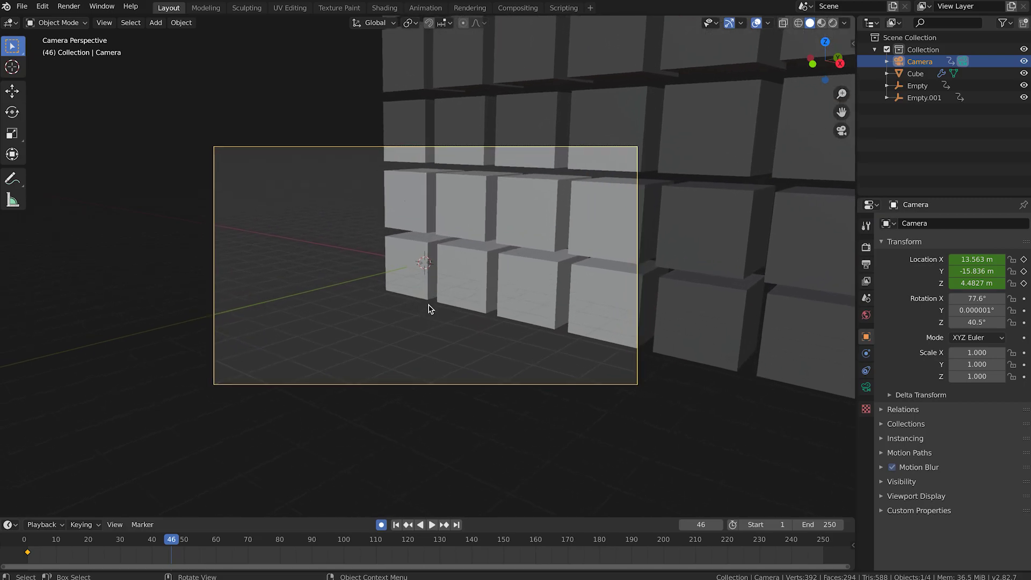
scroll(428, 305, "up", 2)
left_click_drag(156, 542, 84, 541)
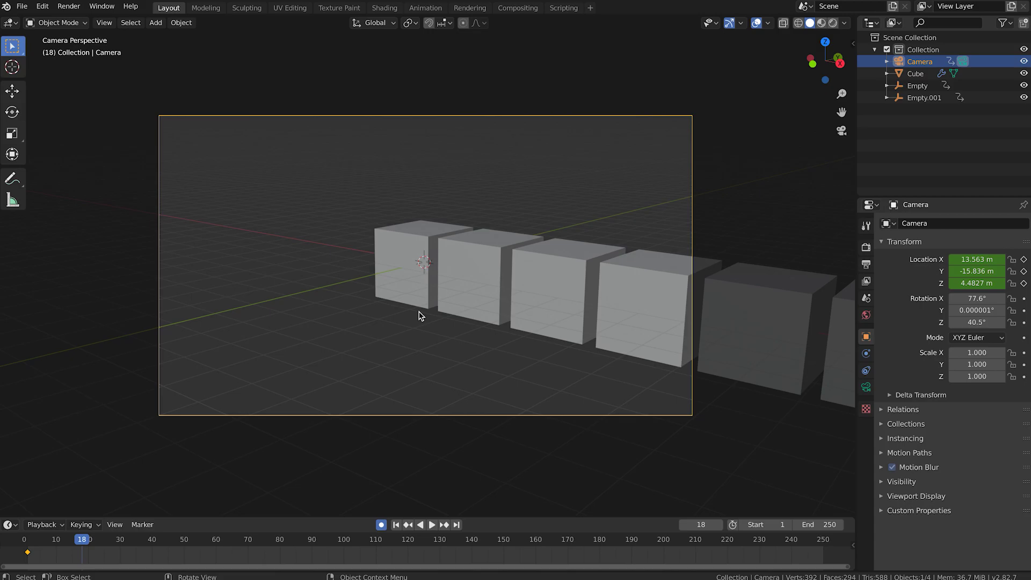
key("g")
key("z")
key("z")
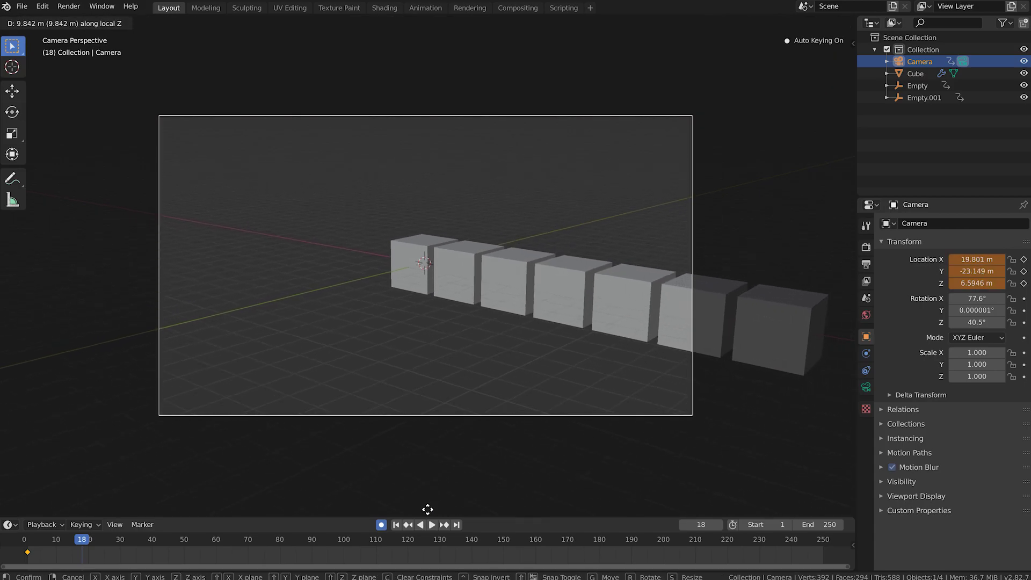
left_click(429, 105)
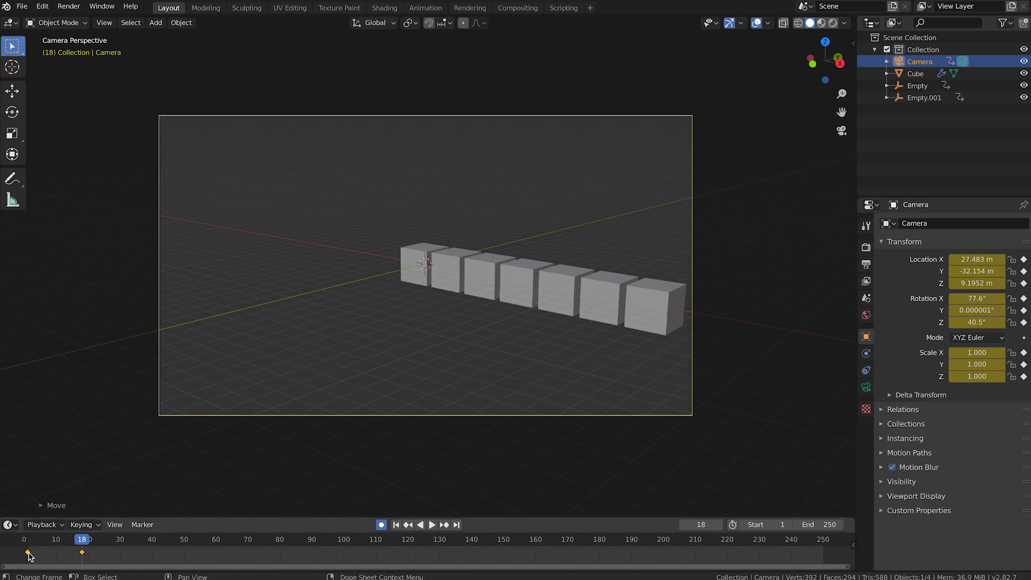
Step: Shift the Camera's first keyframe to frame 10 and its second keyframe to frame 26
left_click_drag(30, 555, 43, 558)
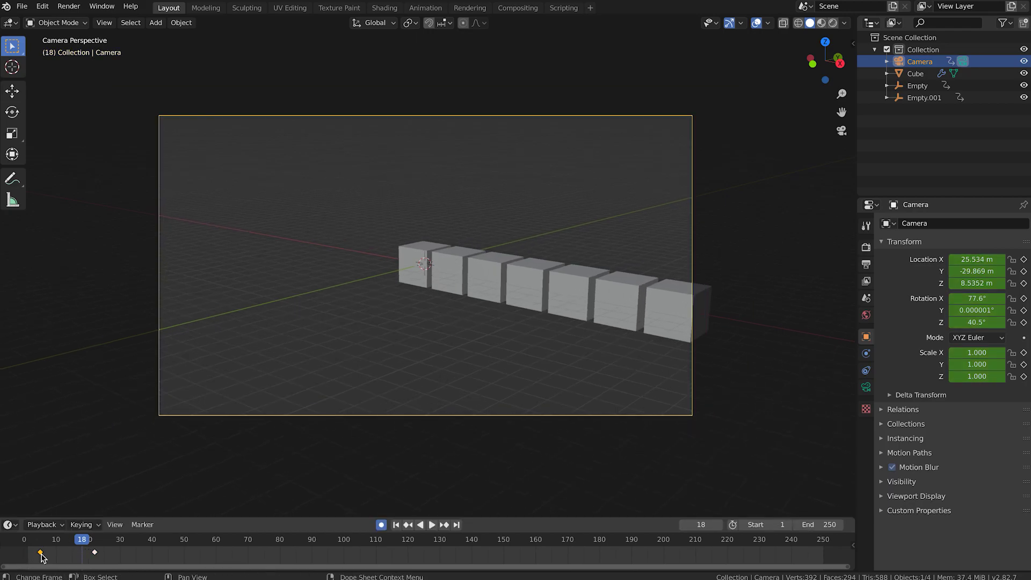
key("ctrl+z")
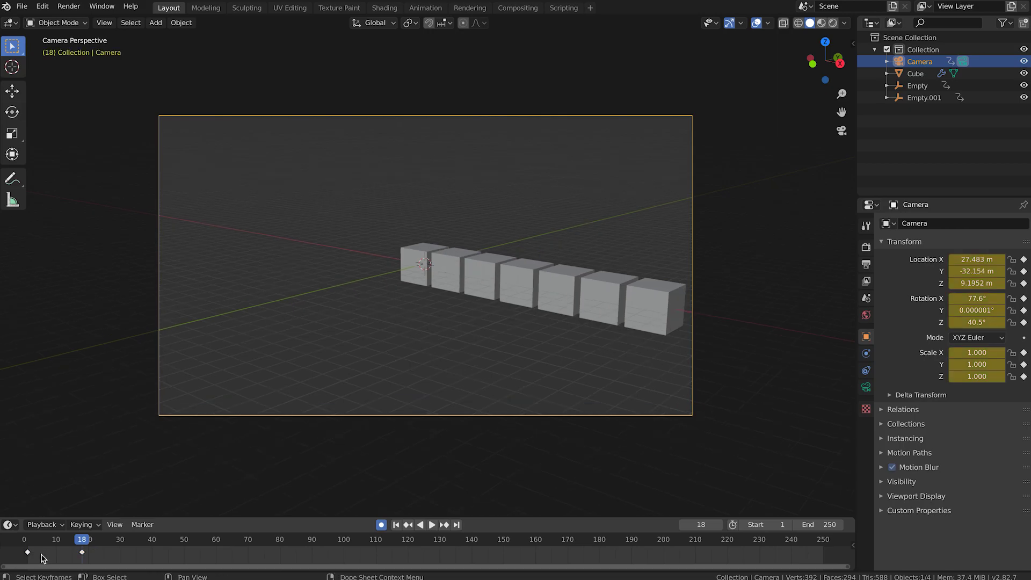
mouse_move(31, 556)
left_mouse_down()
mouse_move(57, 555)
mouse_move(44, 542)
left_mouse_up()
key("space")
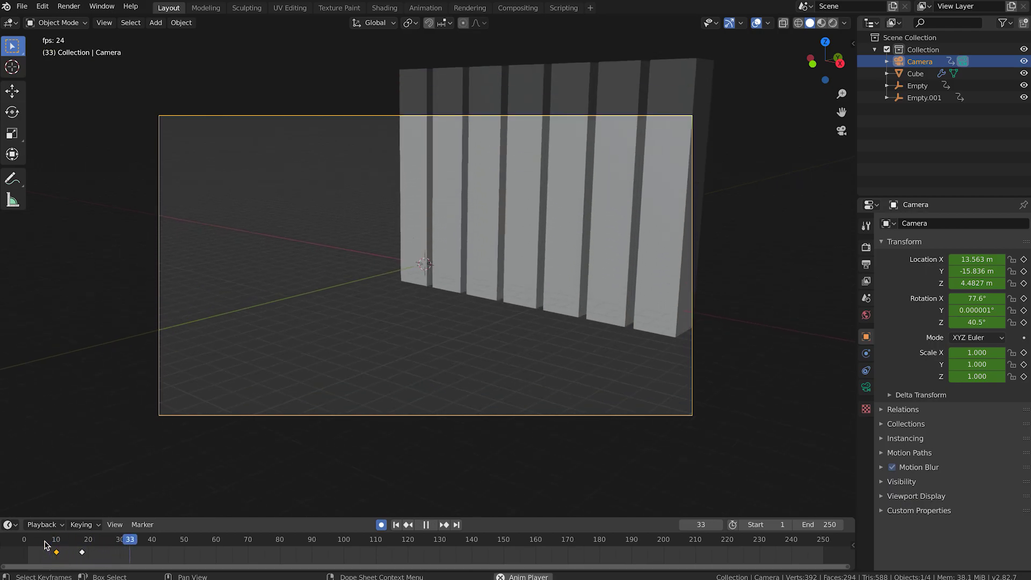
key("space")
left_click_drag(85, 557, 109, 559)
Step: At frame 52, use walk navigation to aim the Camera upward, to about 86.7° X and 36.8° Z rotation
key("space")
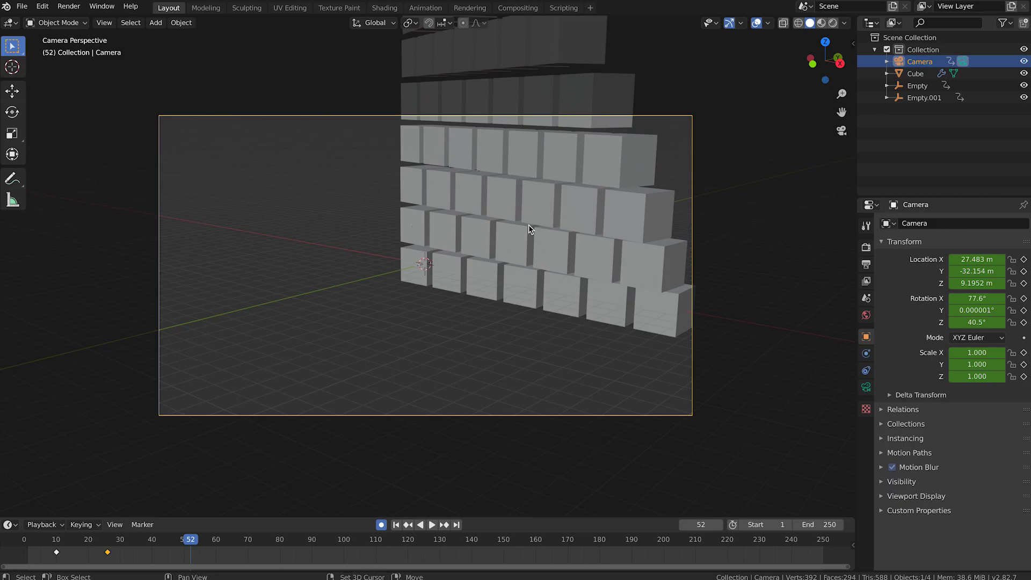
key("shift+grave")
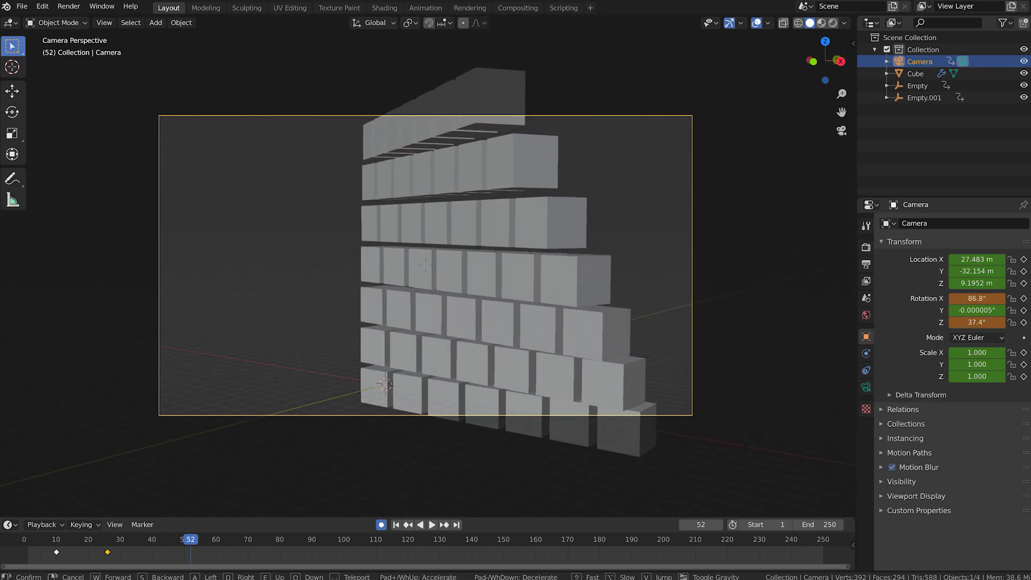
left_click(425, 265)
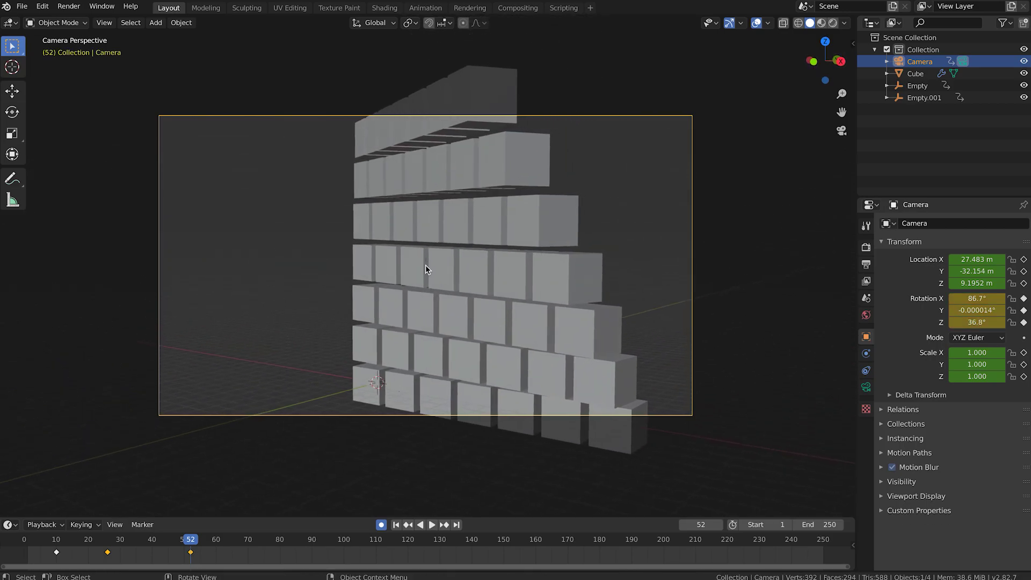
Step: Move the Camera back along its local Z at frame 52 to about X 34.92, Y -42.10, Z 9.91 m
key("g")
key("z")
key("z")
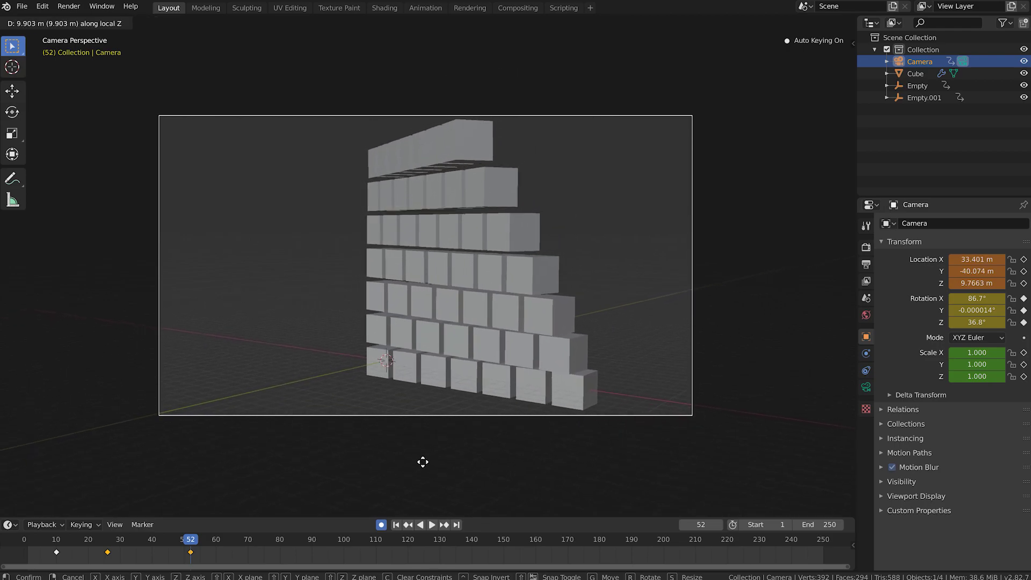
left_click(420, 487)
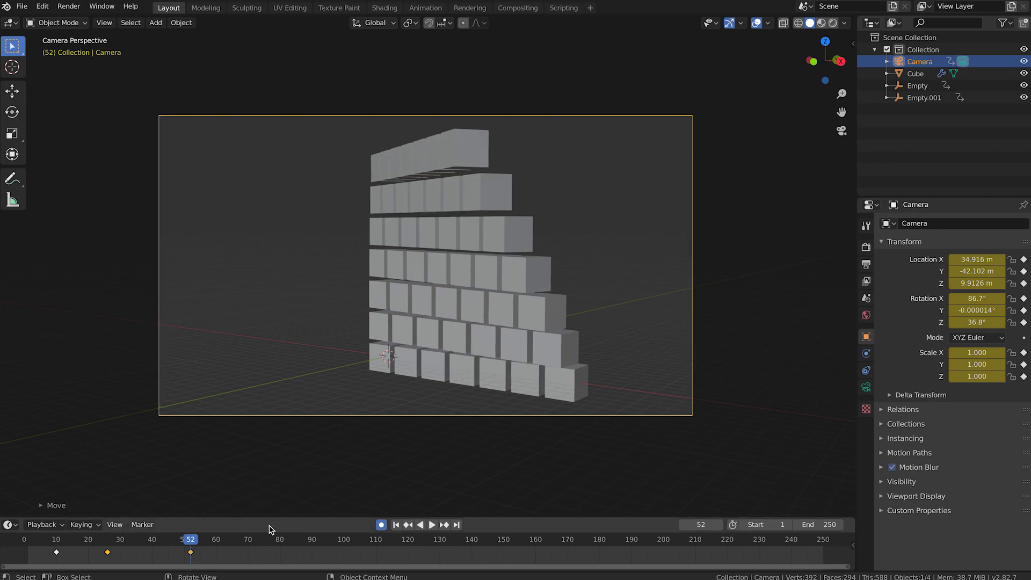
Step: At frame 97, scale the Camera object up uniformly to about 4.017 in top view
left_click_drag(262, 539, 280, 541)
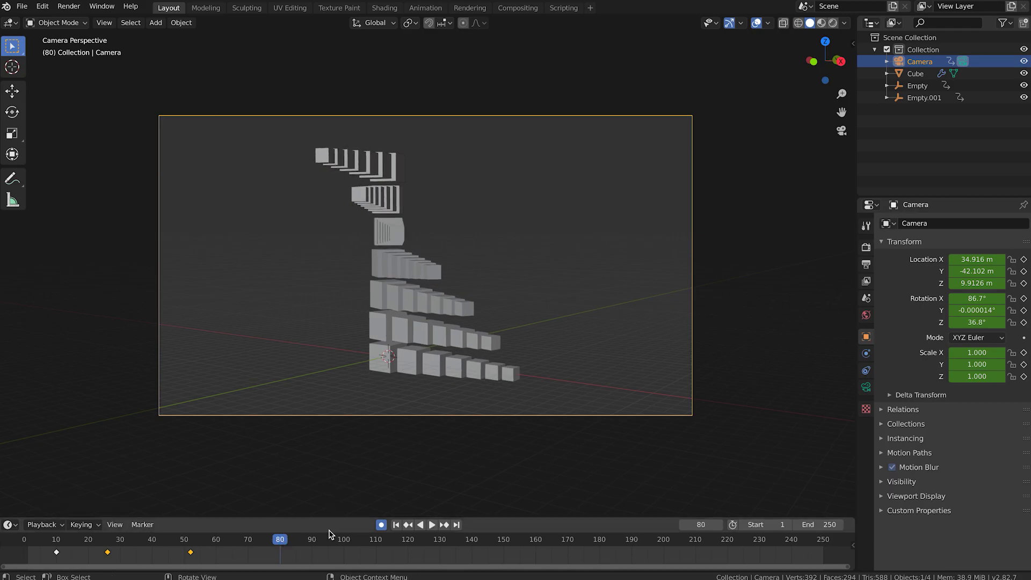
key("space")
left_click_drag(354, 544, 334, 547)
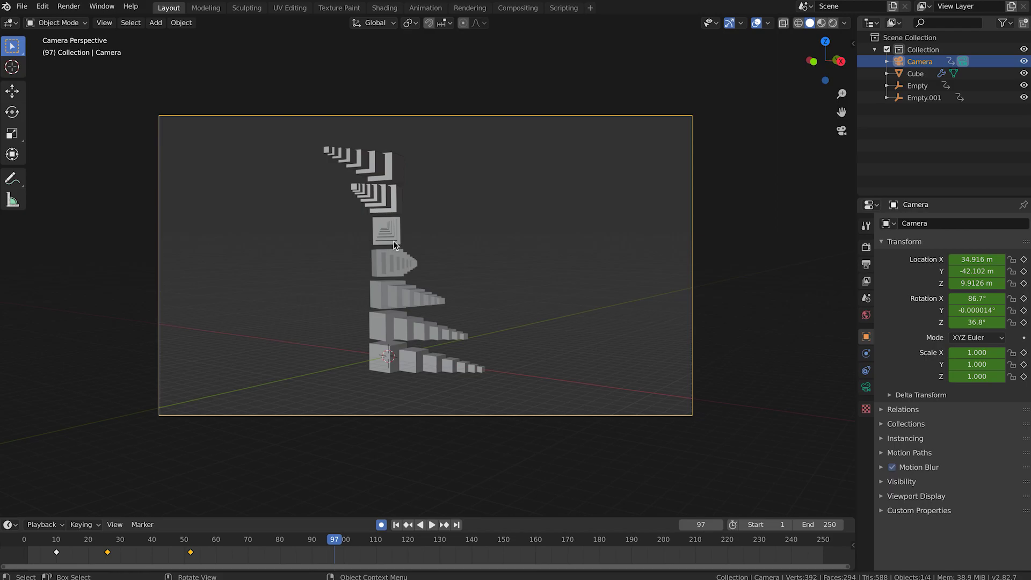
key("KP_7")
scroll(572, 311, "down", 5)
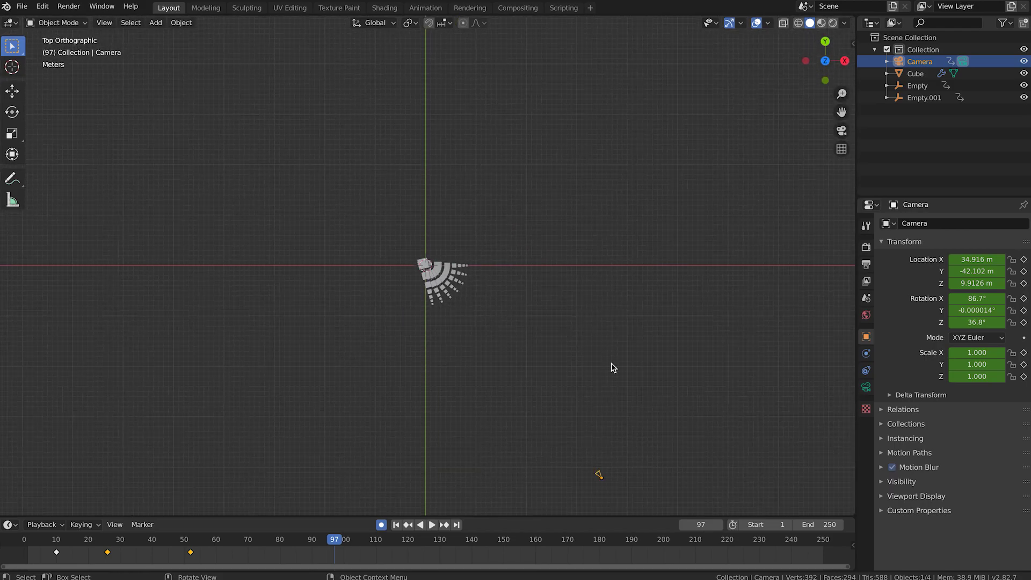
key("s")
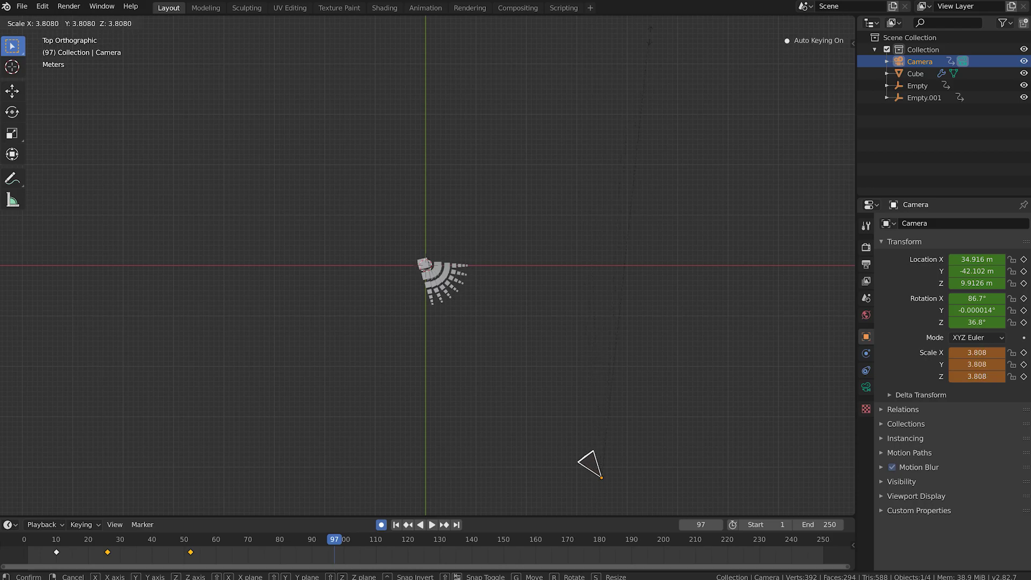
left_click(654, 24)
key("KP_0")
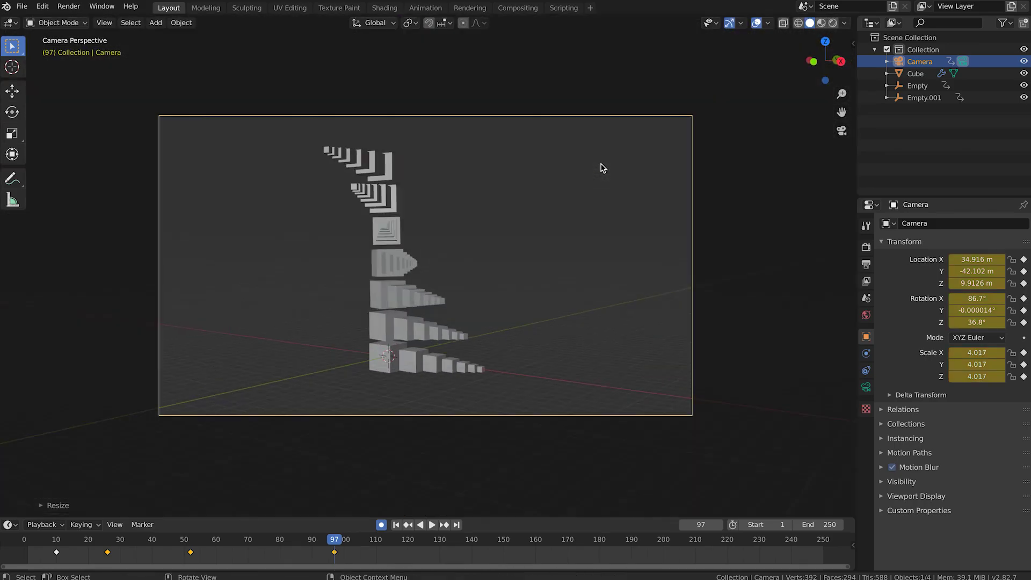
Step: In top view, move the Camera to about X -21.4, Y -43.18 m and rotate it to about -32° in Z
key("KP_7")
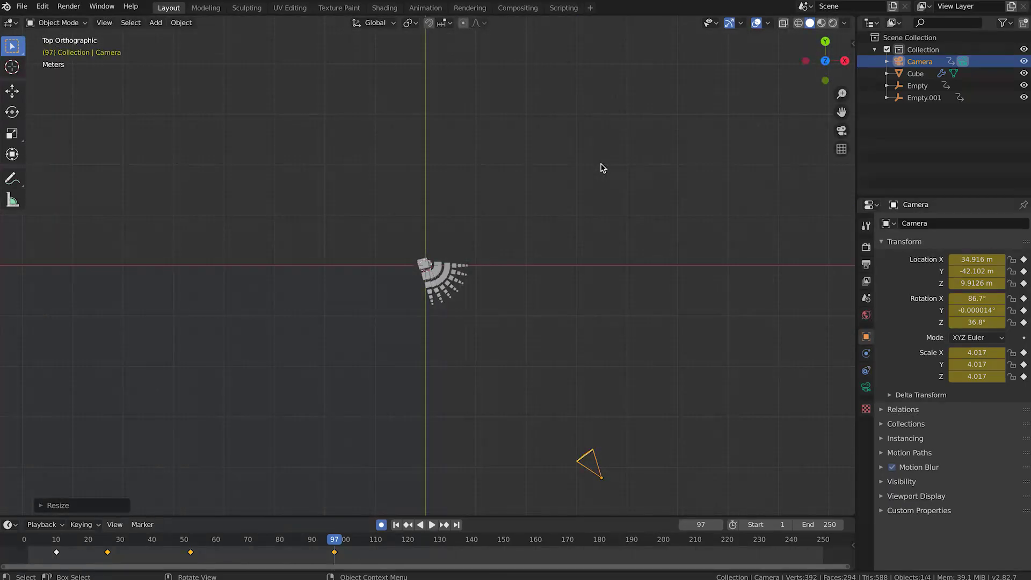
key("g")
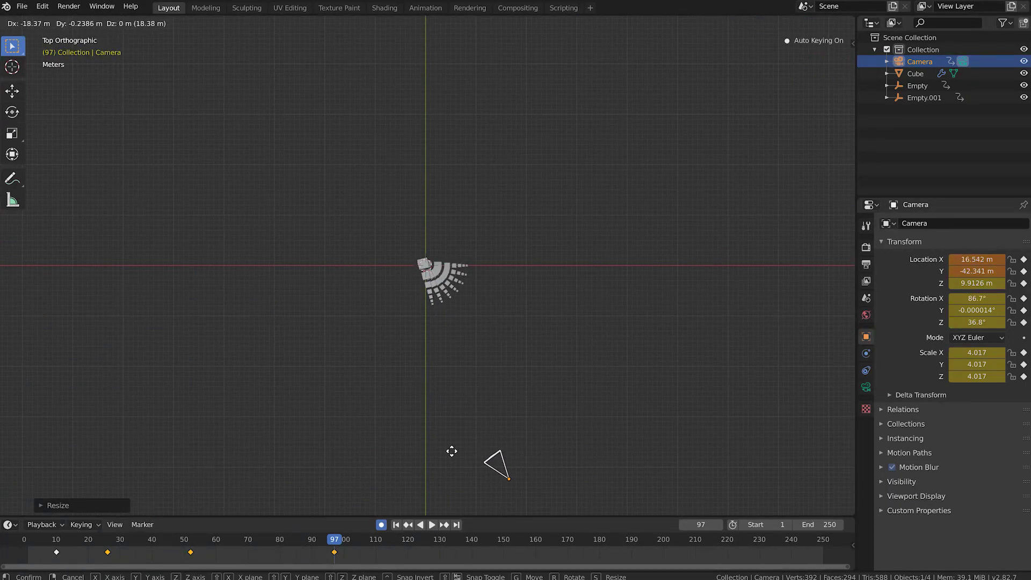
left_click(284, 461)
key("r")
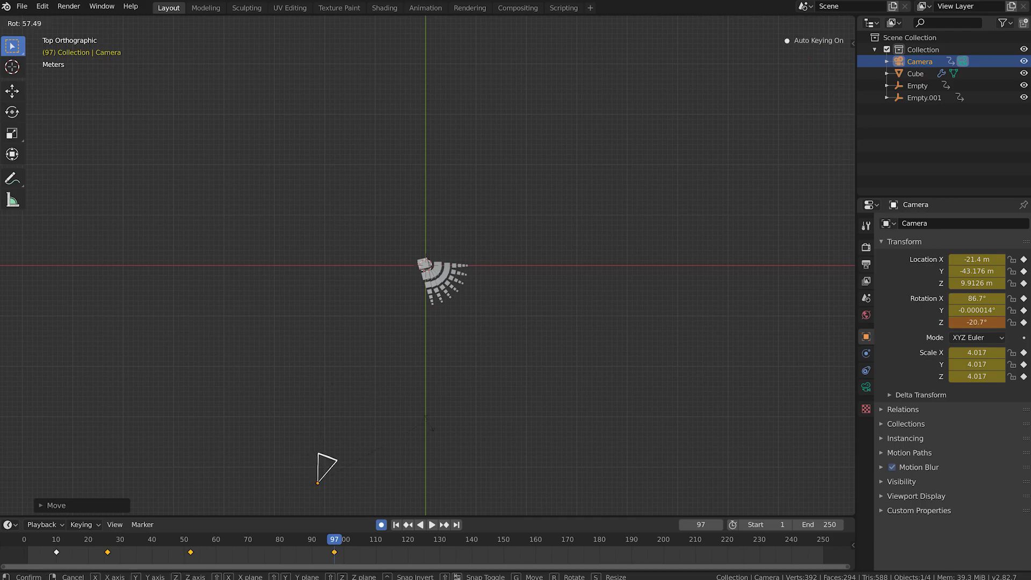
left_click(448, 438)
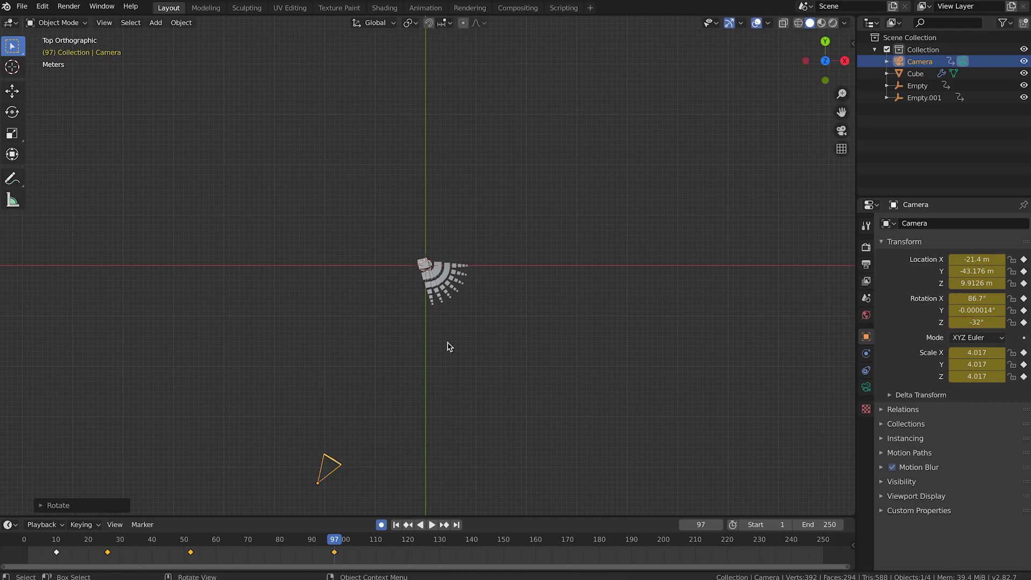
Step: Looking through the Camera, rotate it about global Z to about -27.8° to center the cubes in the frame
key("KP_0")
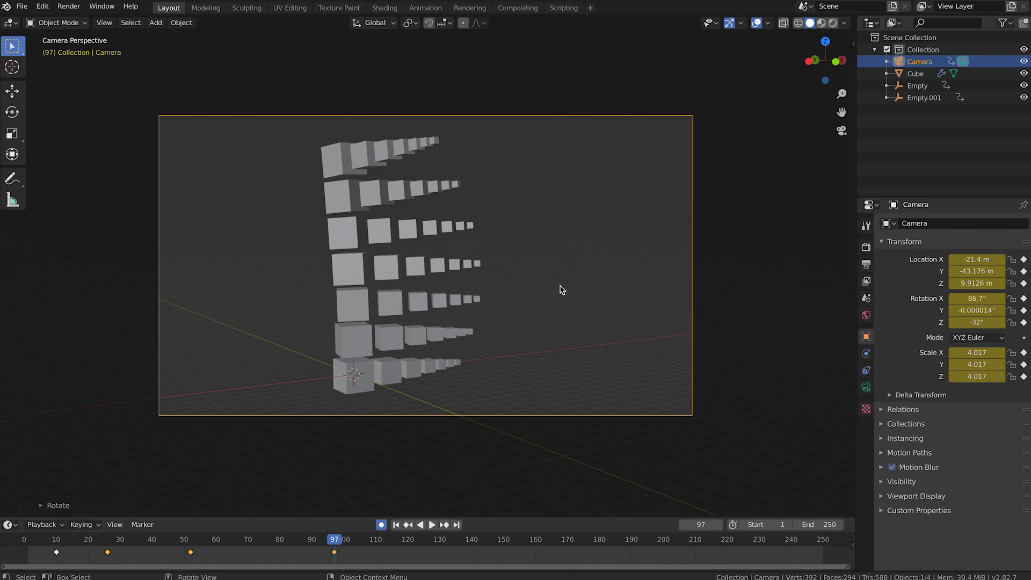
key("r")
key("z")
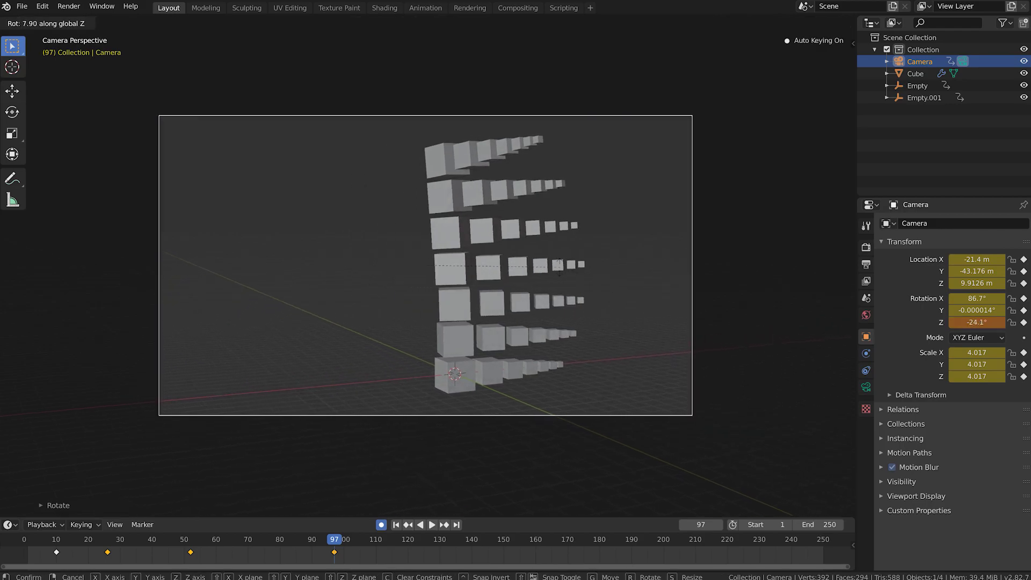
left_click(567, 281)
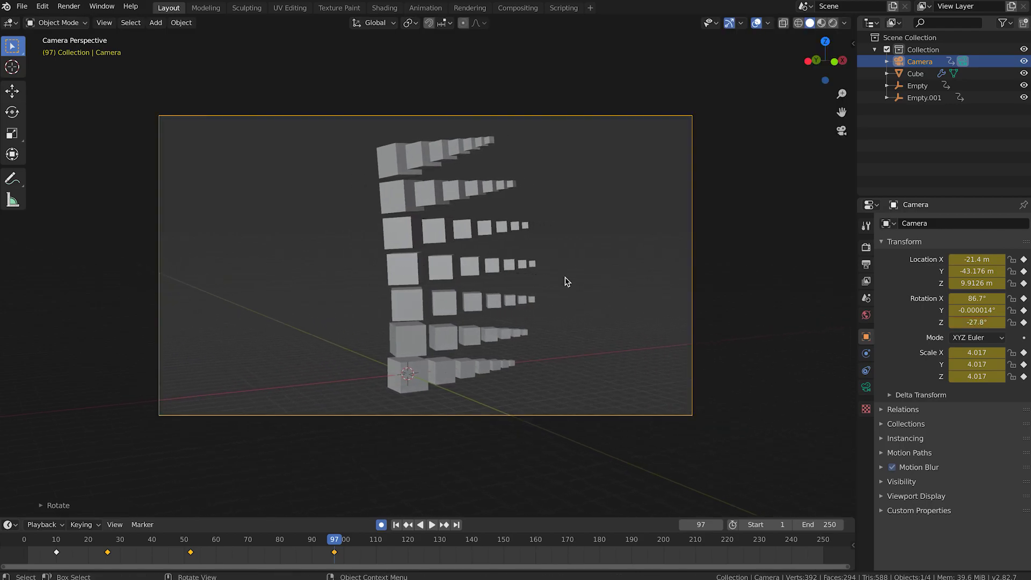
Step: Lower the Camera along global Z to a height of about -0.07 m at frame 97
key("g")
key("z")
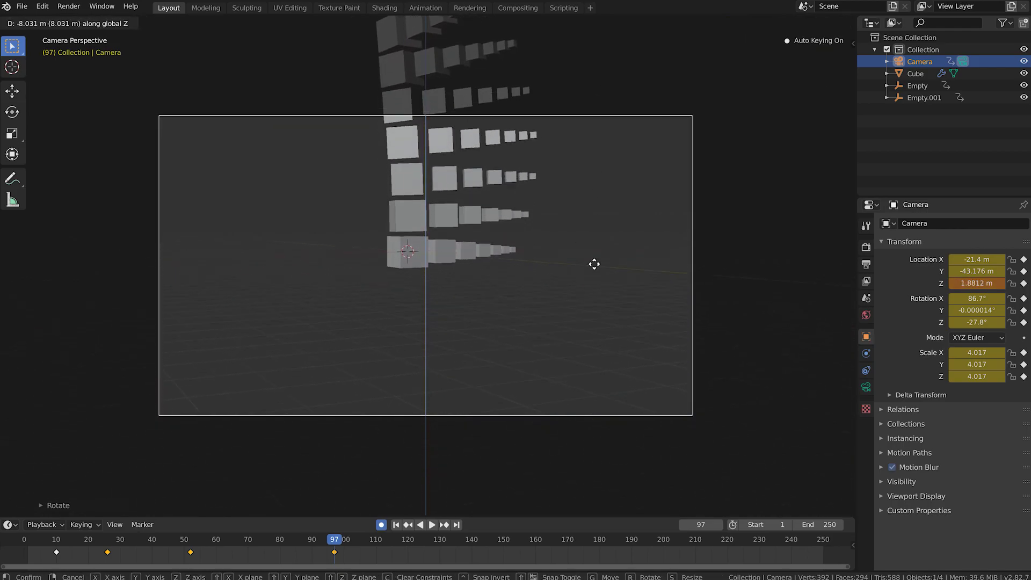
left_click(585, 408)
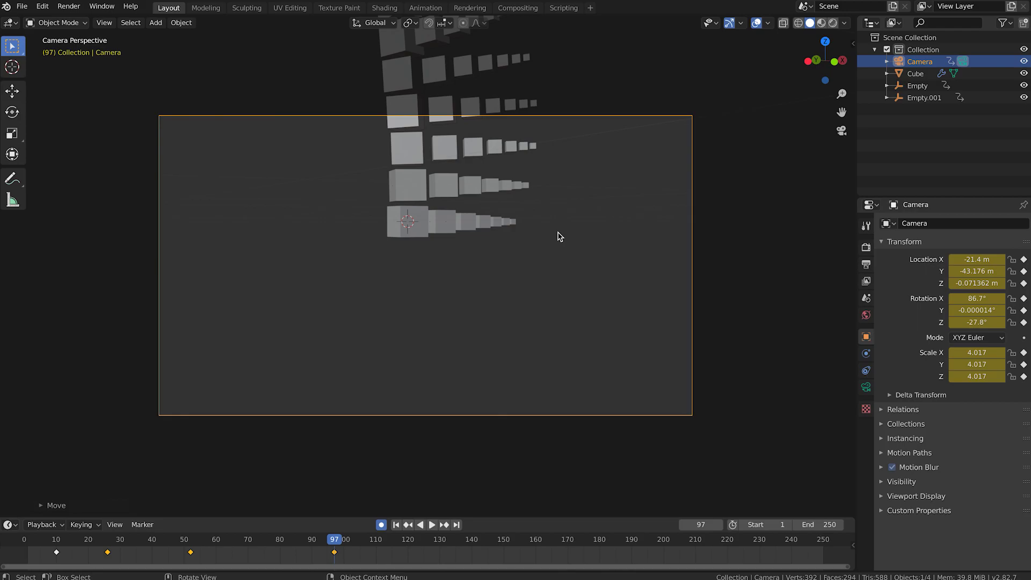
Step: Tilt the Camera upward about its X axis to about 99° so the whole array fits the frame
key("r")
key("x")
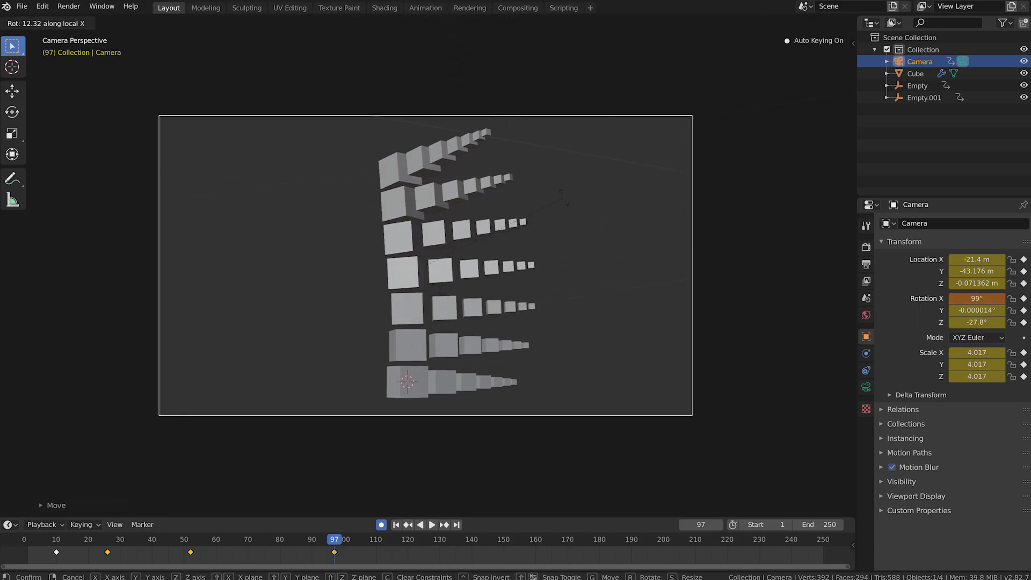
left_click(566, 202)
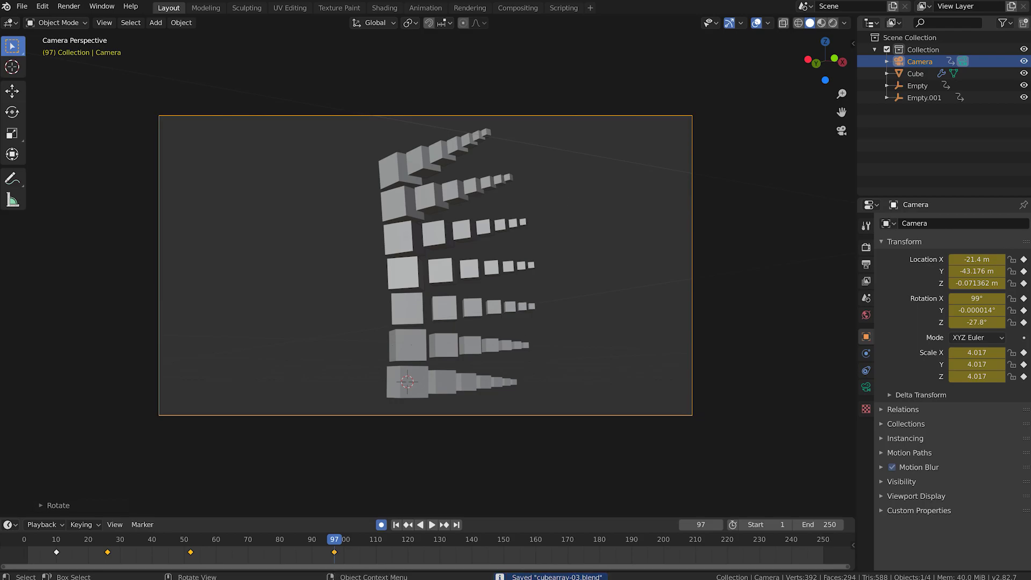
Step: Play the animation from the start through the Camera and scrub the timeline to frame 88 to check the camera movement
left_click(397, 525)
left_click(432, 525)
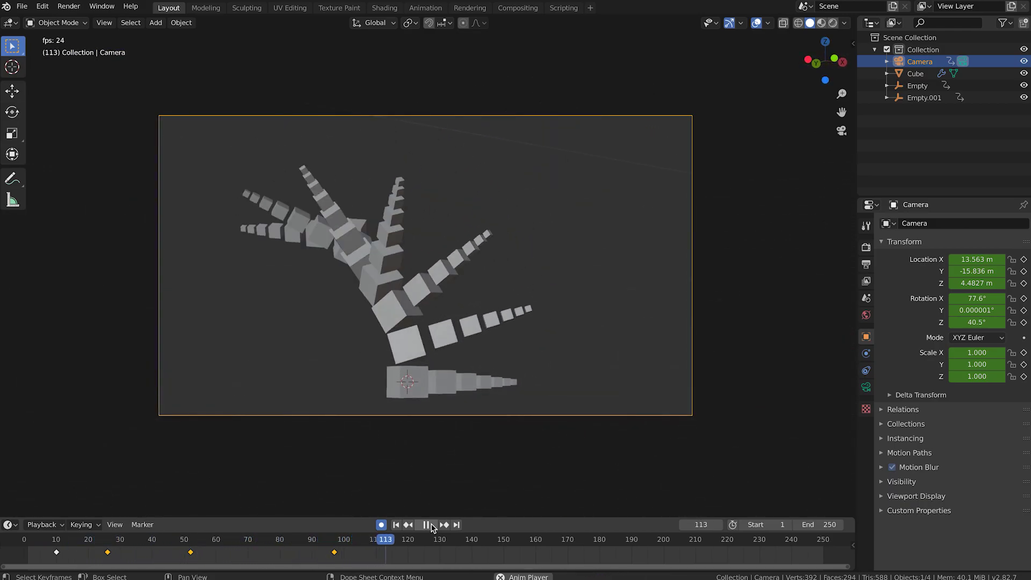
left_click(427, 525)
left_click_drag(110, 543, 305, 545)
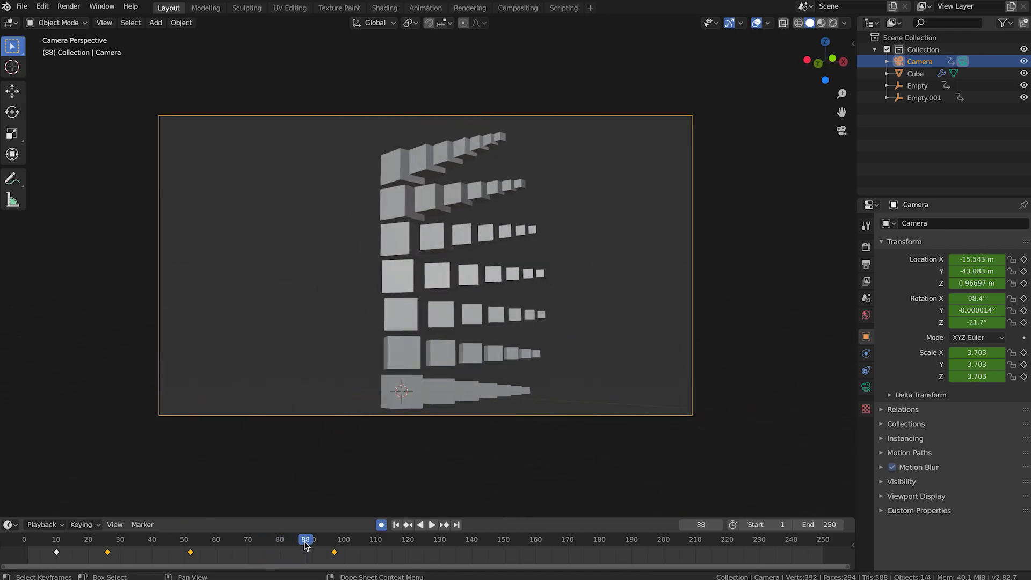
Step: At frame 133, move the Camera in top view to about X -23.4 m, Y -16.1 m and turn it toward the array
key("space")
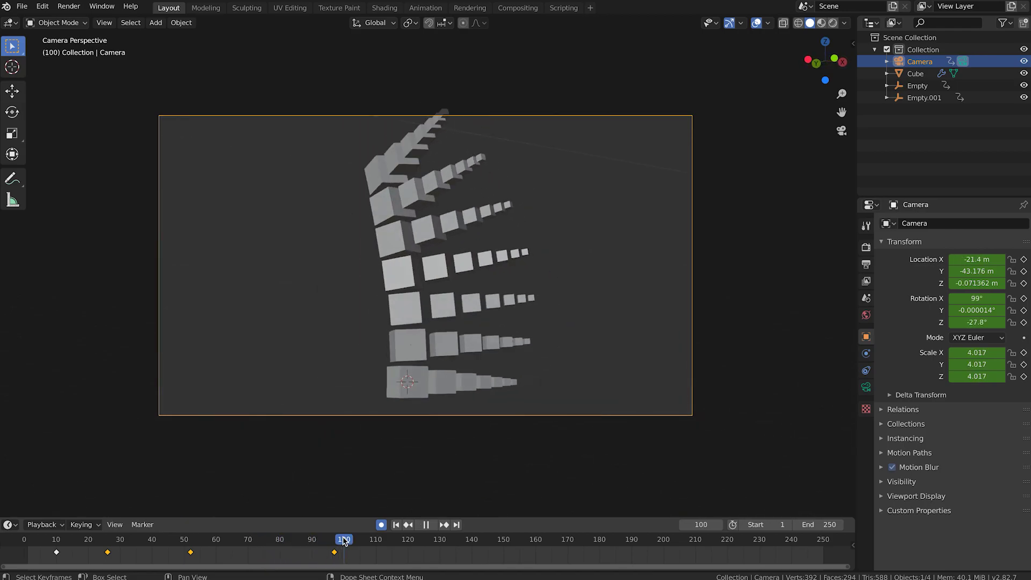
key("space")
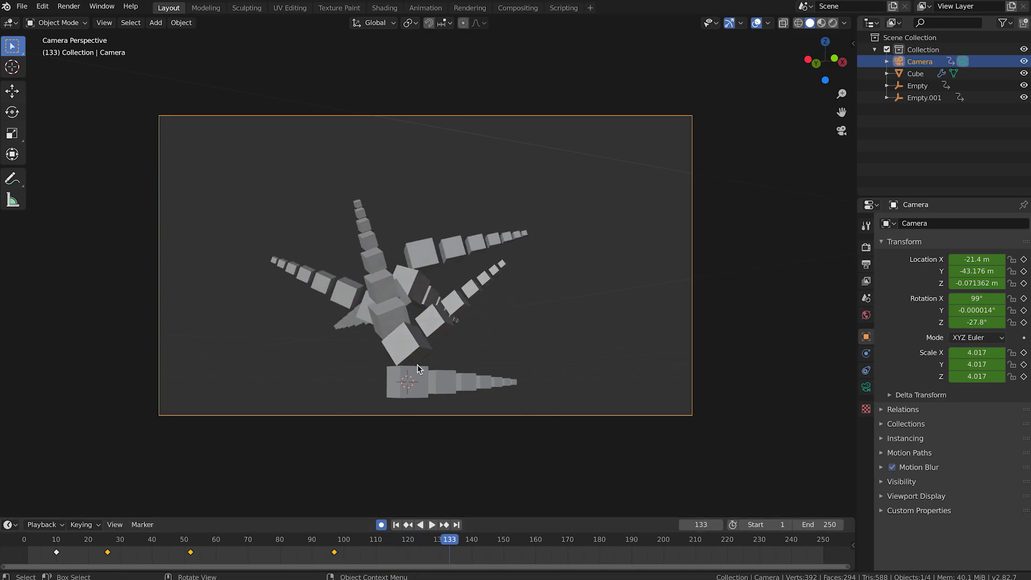
key("KP_7")
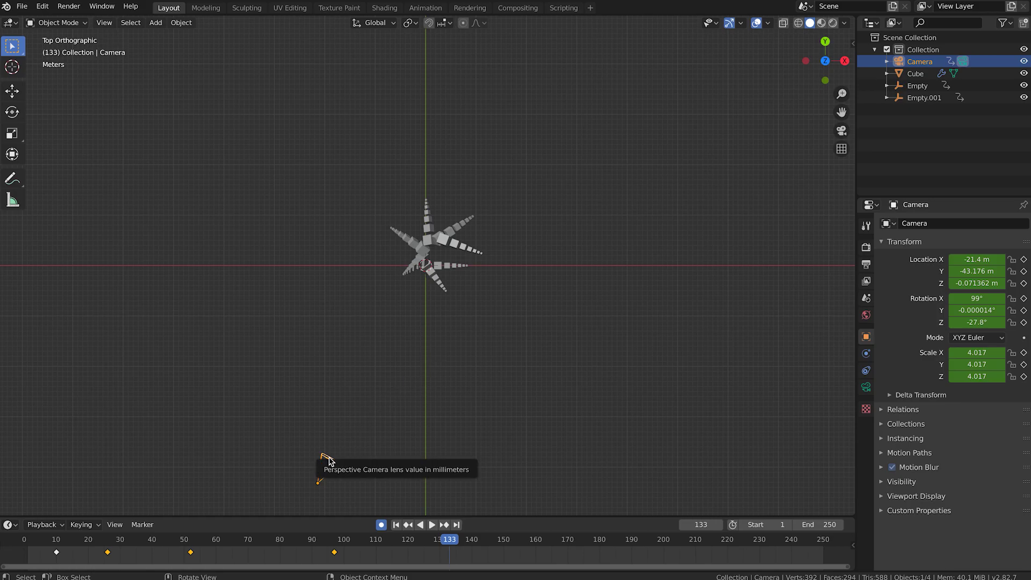
key("g")
left_click(319, 324)
key("r")
left_click(371, 326)
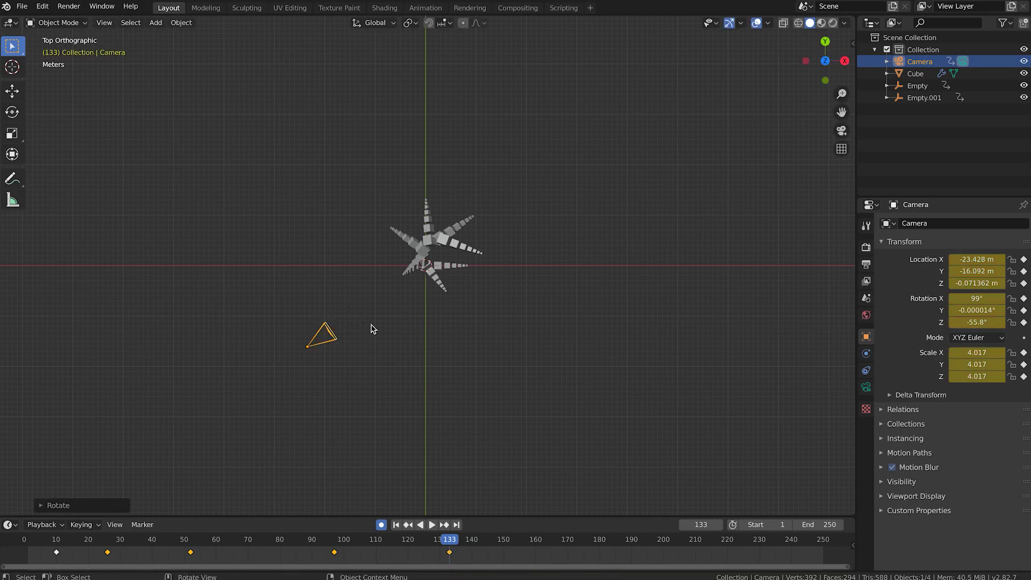
Step: Looking through the Camera, rotate it about global Z to about -54.2° to center the cubes at frame 133
key("KP_0")
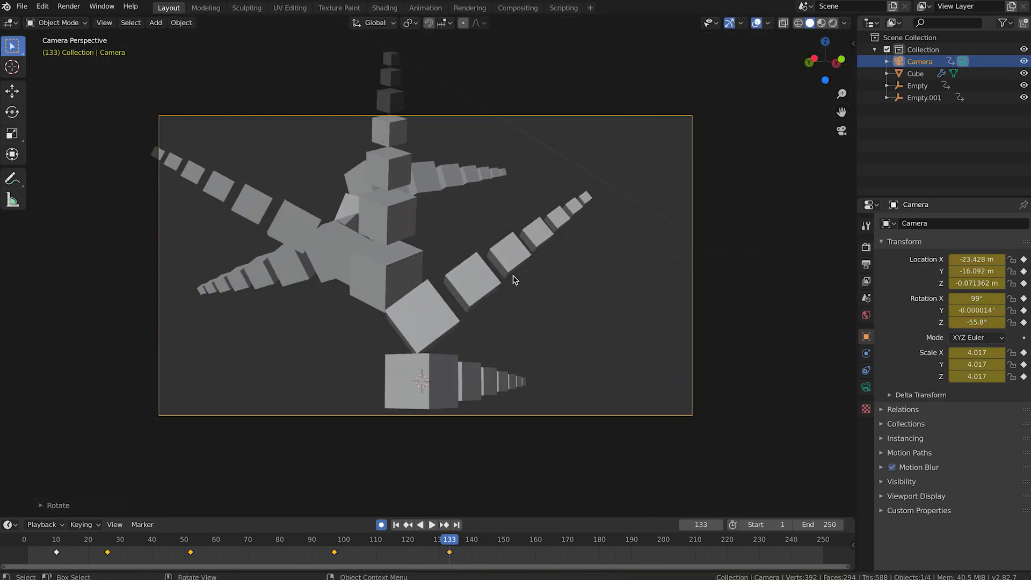
key("r")
key("z")
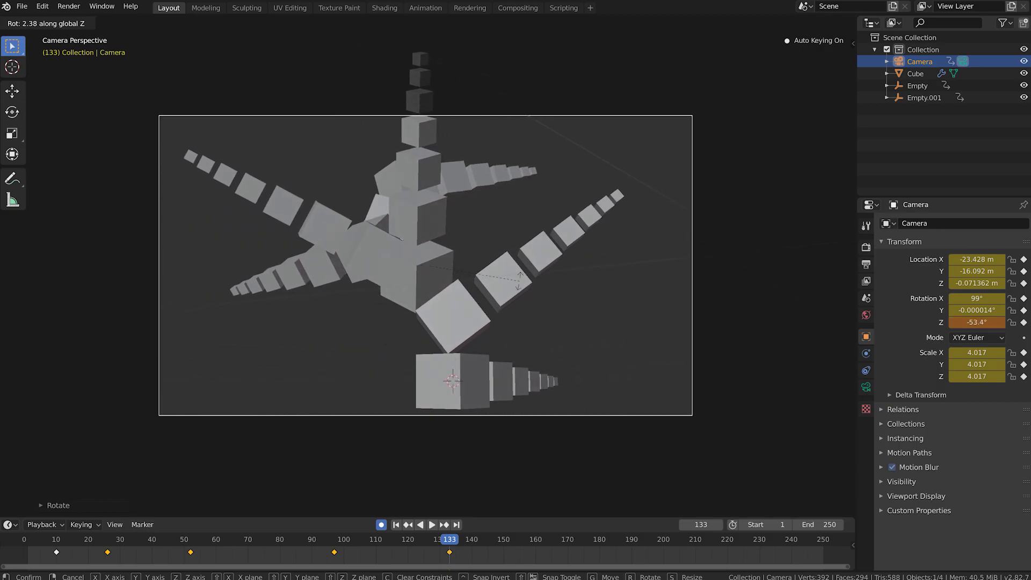
left_click(520, 285)
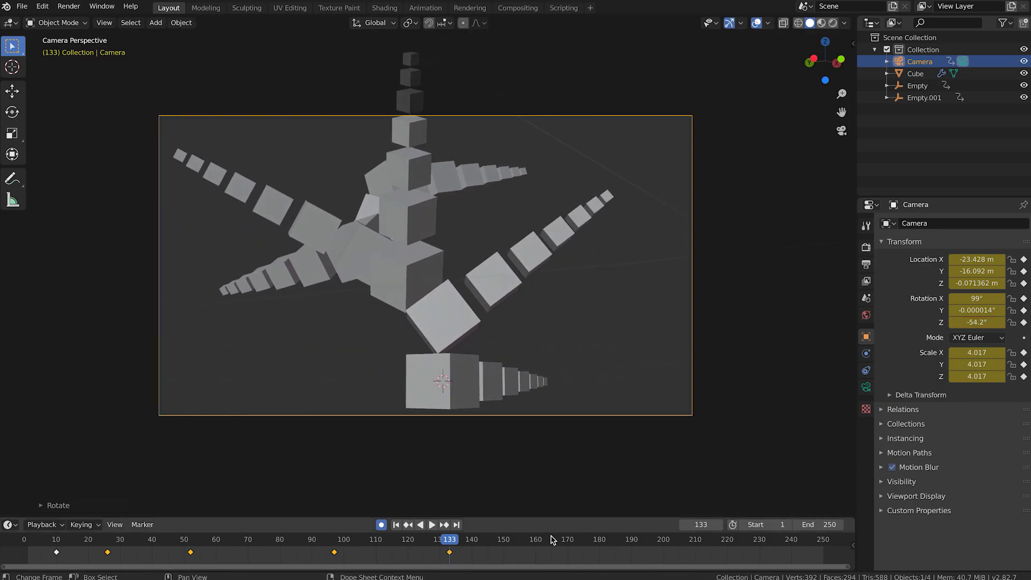
Step: At frame 167, move the Camera in top view to about X -14.4 m, Y -25.3 m and turn it toward the cubes
key("space")
left_click_drag(622, 541, 558, 535)
key("space")
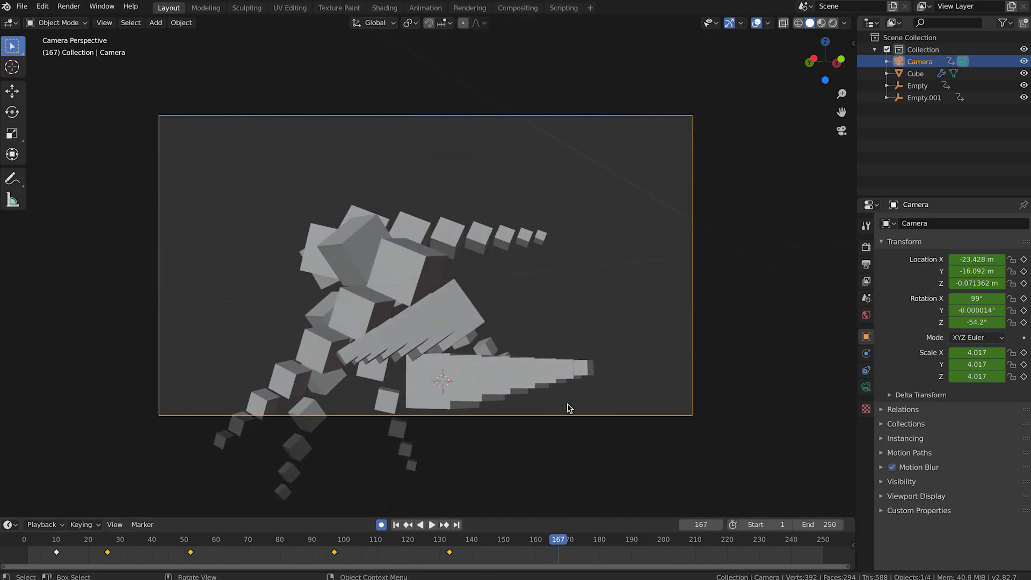
key("KP_7")
key("g")
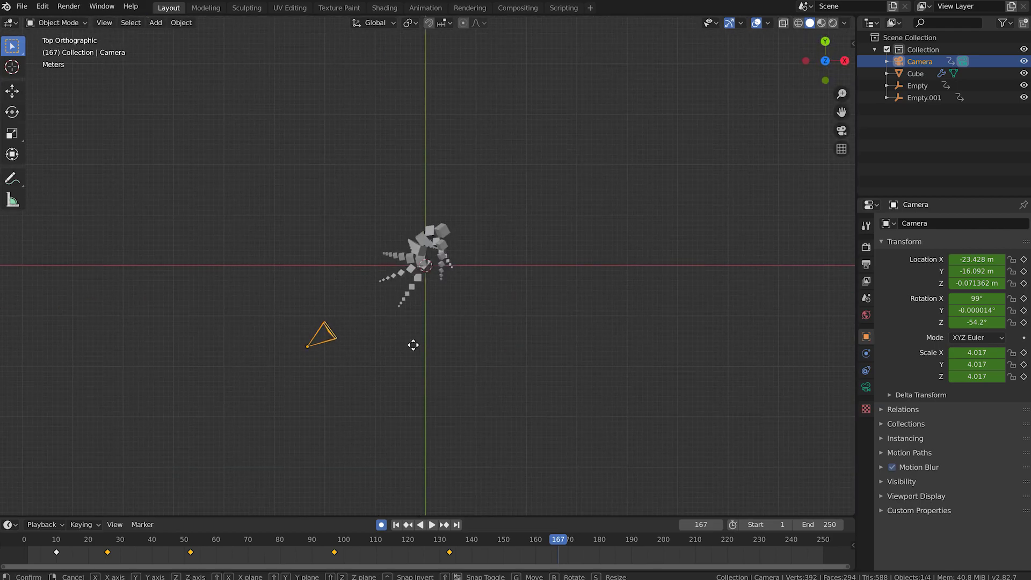
left_click(461, 394)
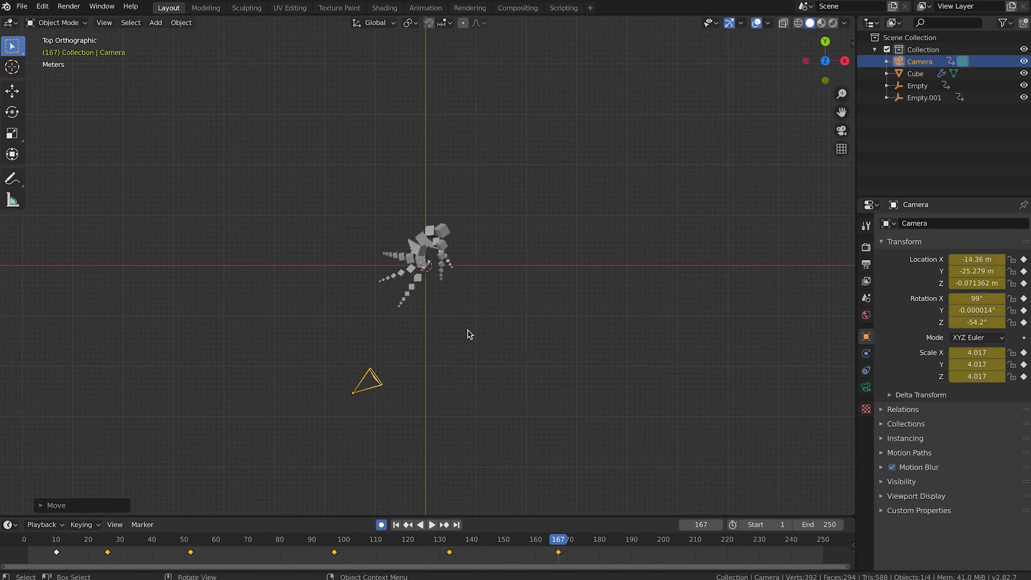
key("r")
left_click(444, 295)
Step: Looking through the Camera at frame 167, rotate it about global Z to about -26.8° to center the cubes
key("KP_0")
key("r")
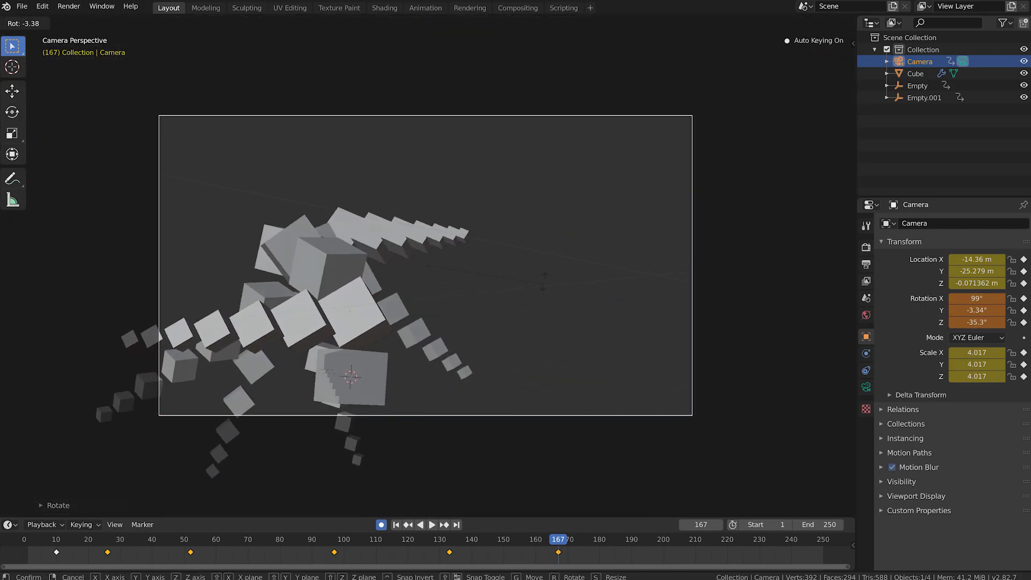
right_click(545, 277)
key("r")
key("z")
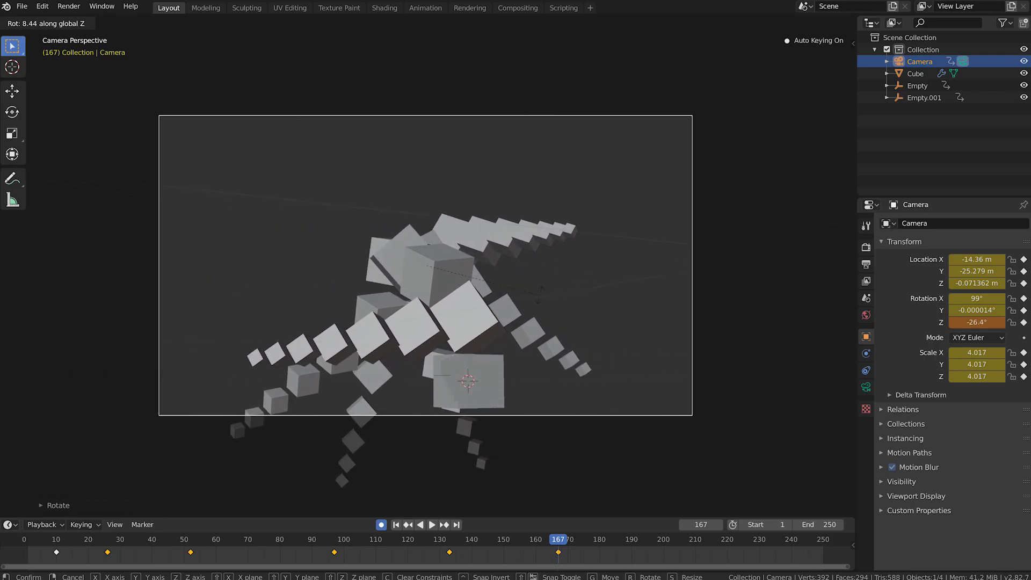
left_click(541, 297)
Step: Tilt the Camera down to about 92.8° on X with walk navigation so the array fits the frame, and save the file
key("shift+grave")
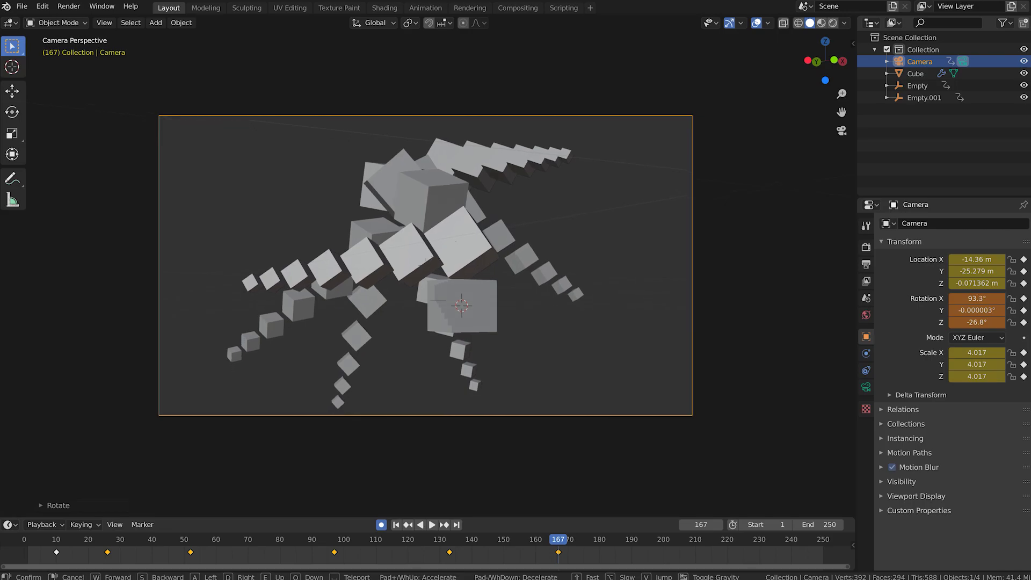
left_click(546, 470)
key("ctrl+s")
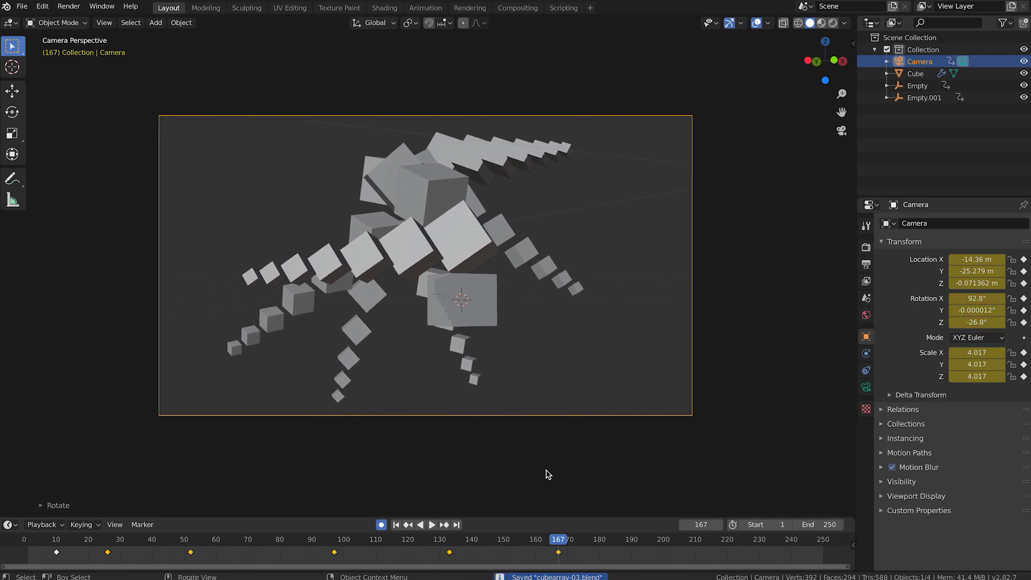
Step: Copy the Camera's frame 10 keyframe and paste it at frame 245
left_click_drag(659, 548, 684, 550)
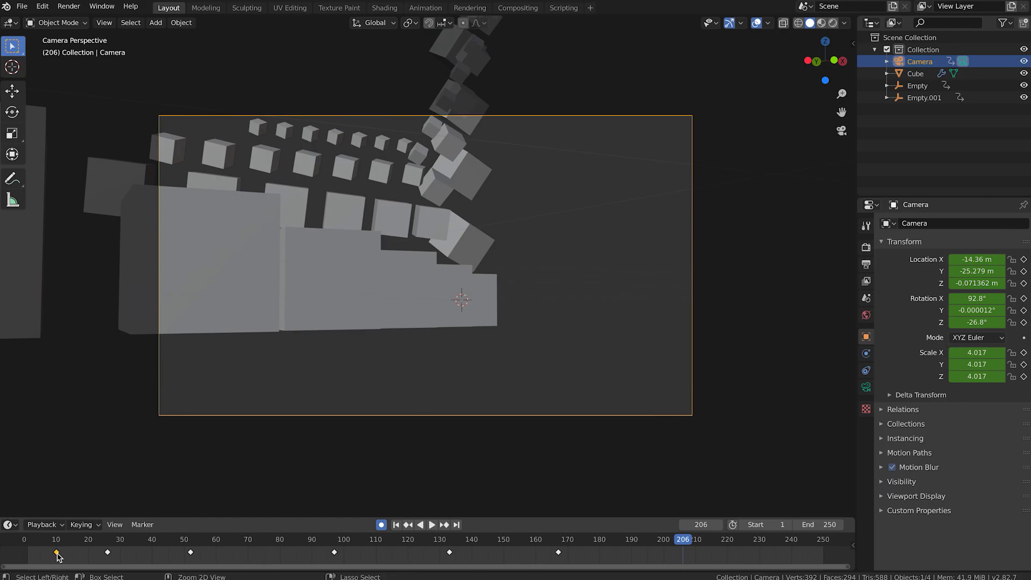
left_click(792, 541)
key("space")
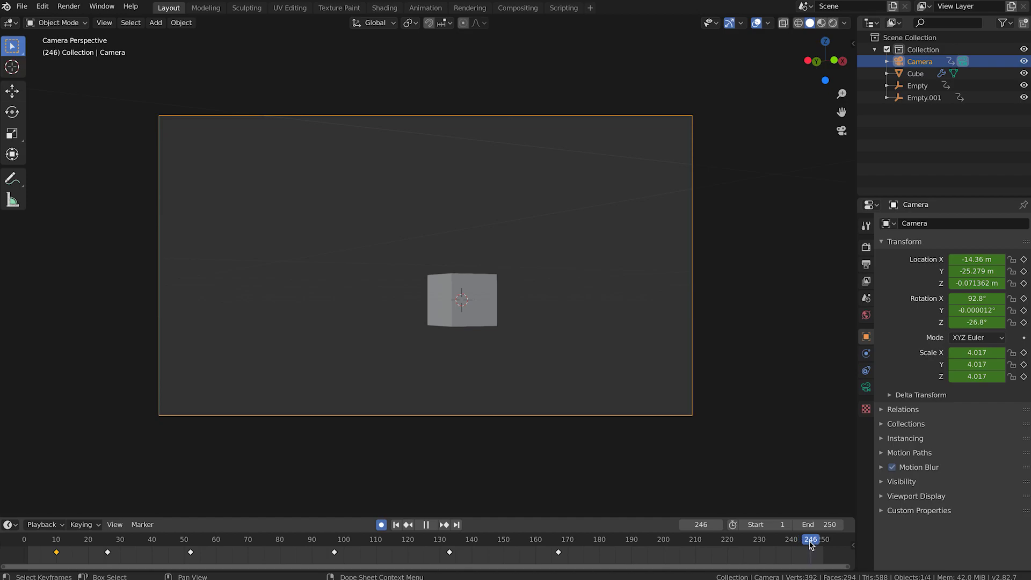
key("ctrl+v")
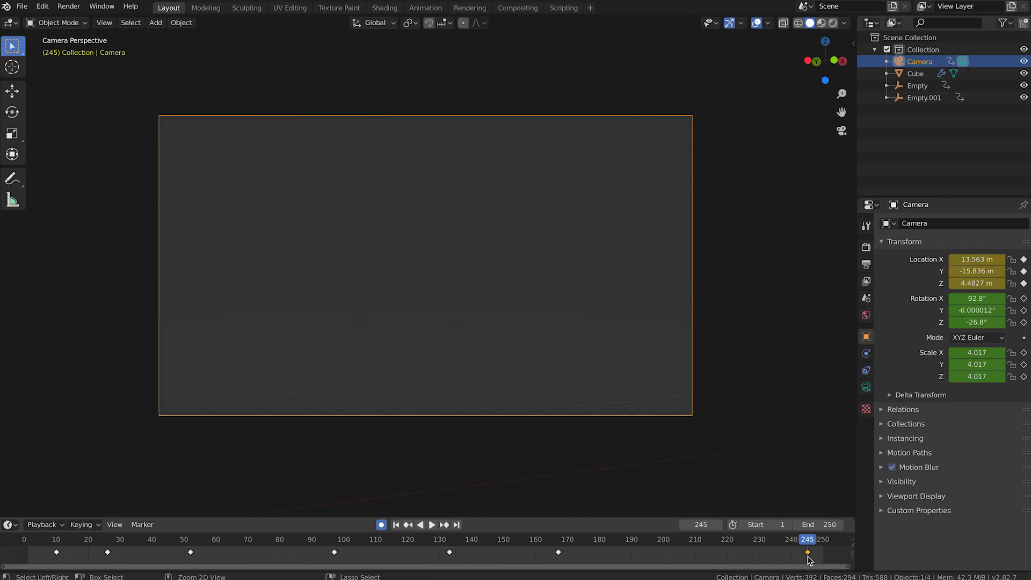
Step: Play and scrub the animation from about frame 167, through the Camera and from the top, to check the path toward frame 245
left_click(560, 540)
key("space")
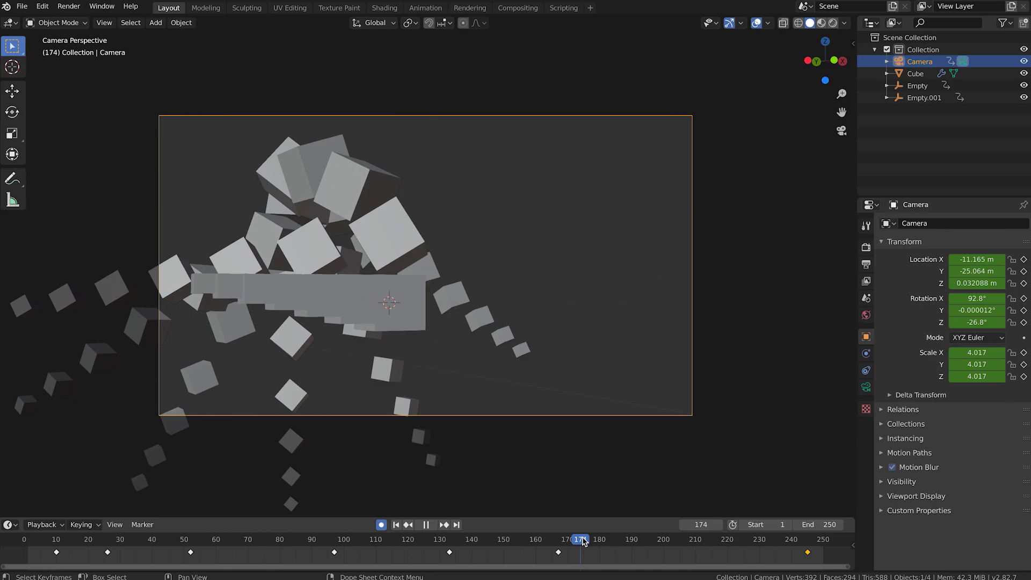
left_click_drag(675, 541, 716, 541)
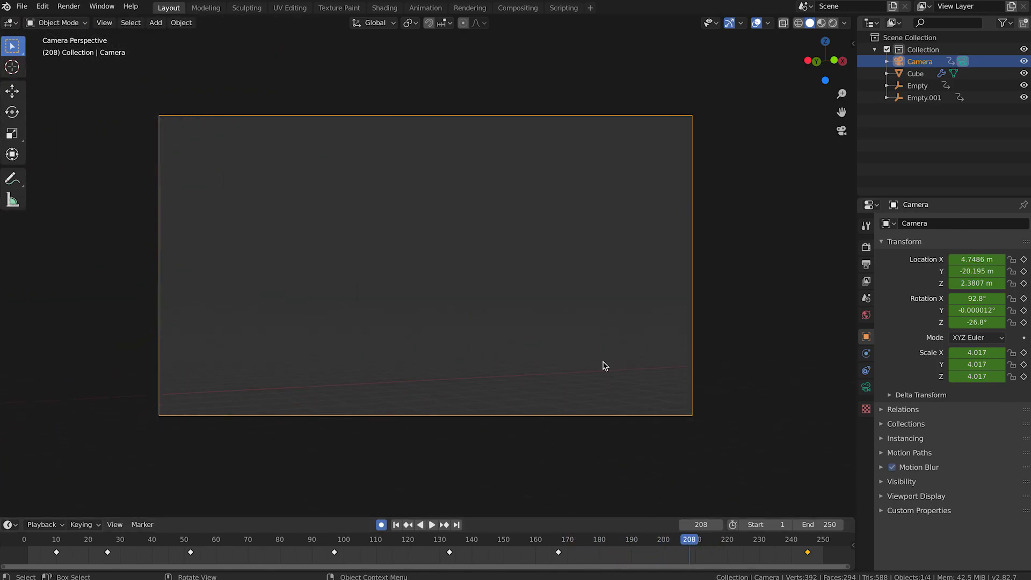
key("KP_7")
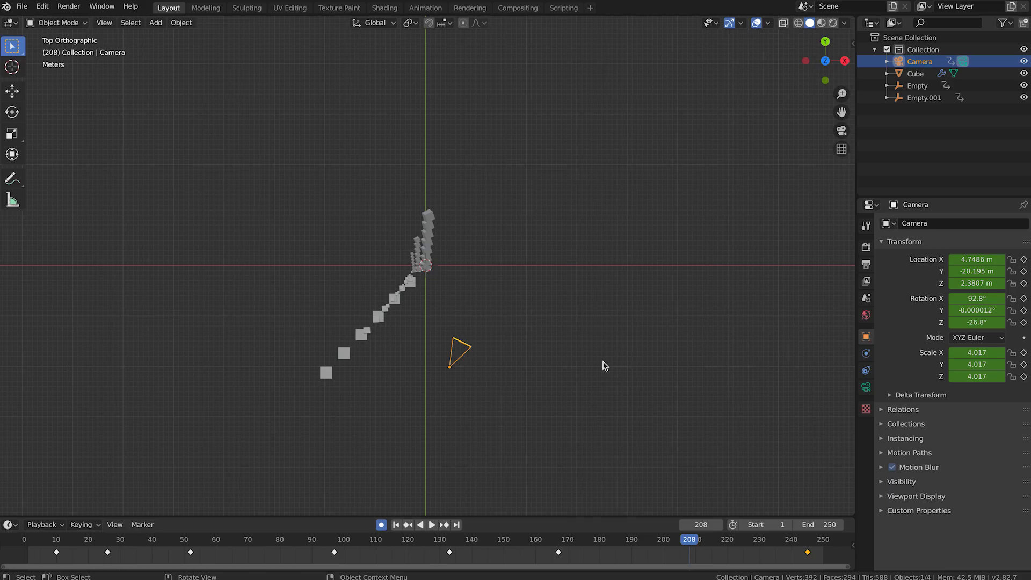
left_click(563, 540)
key("space")
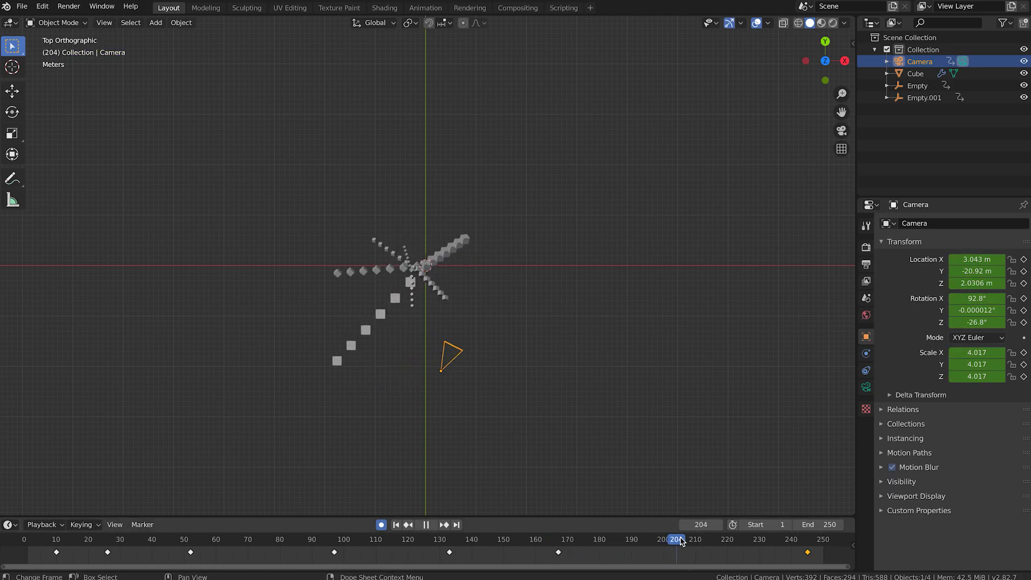
Step: Return to frame 10 and insert a LocRot keyframe on the Camera so its rotation is keyed along with its location
left_click_drag(795, 545, 58, 557)
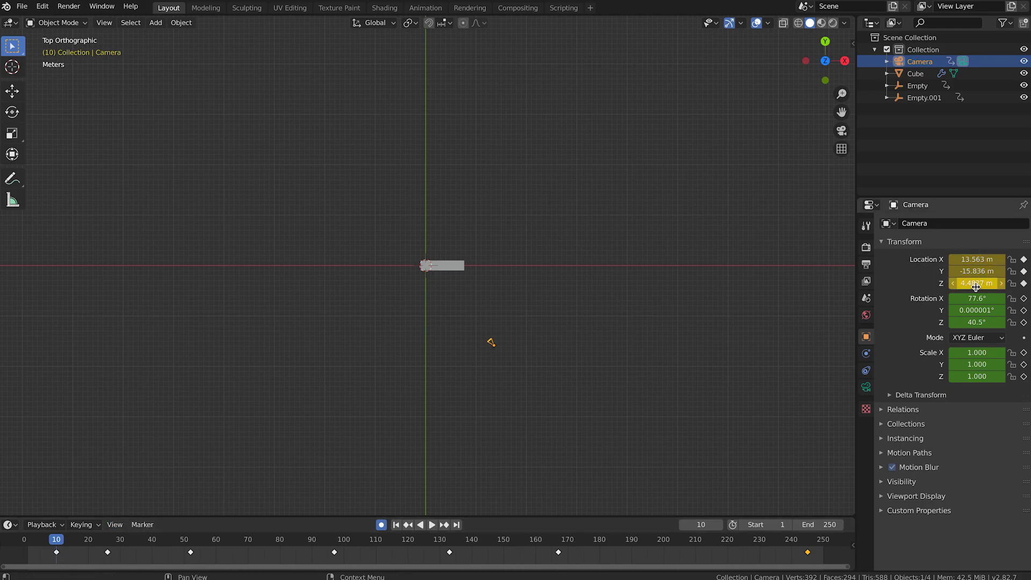
key("i")
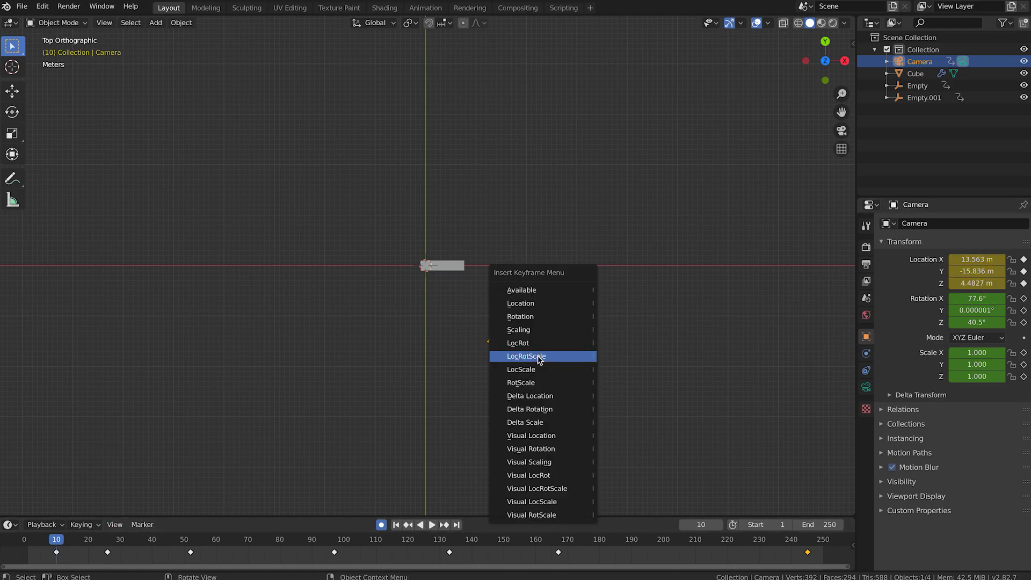
left_click(539, 343)
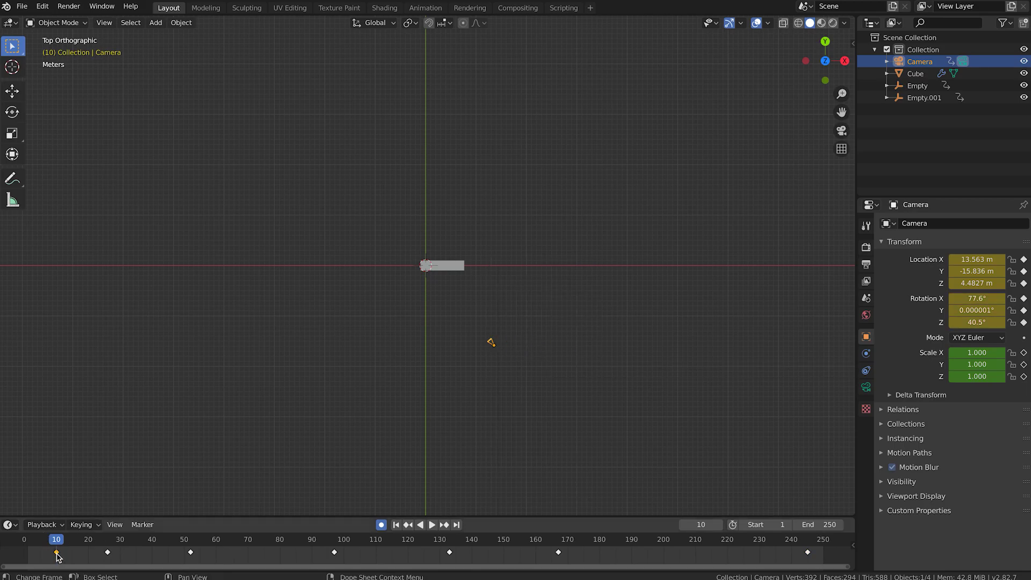
Step: Replace the Camera keyframe at frame 245 with a copy of the frame 10 location and rotation keyframe
left_click(808, 541)
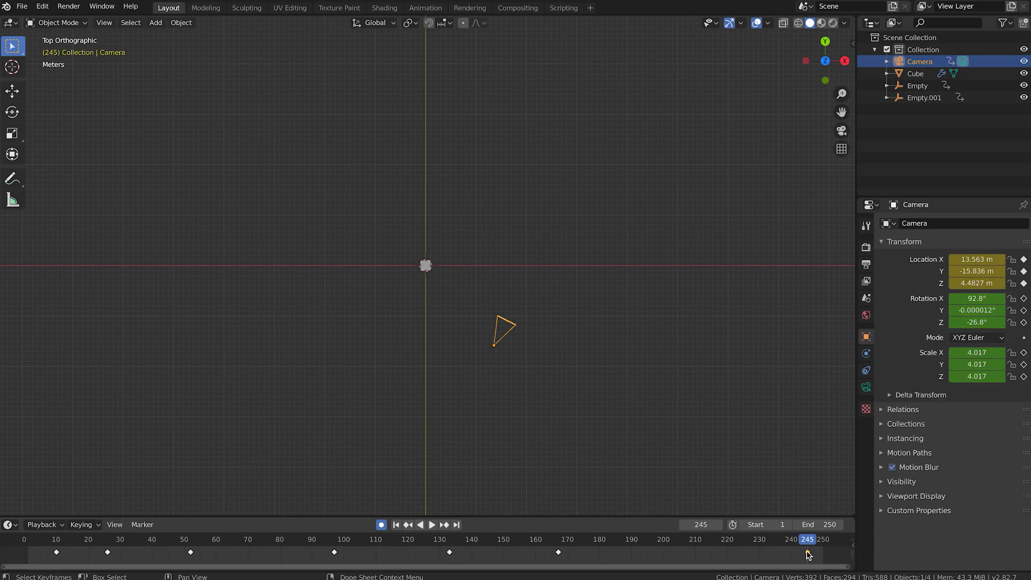
key("x")
left_click(807, 543)
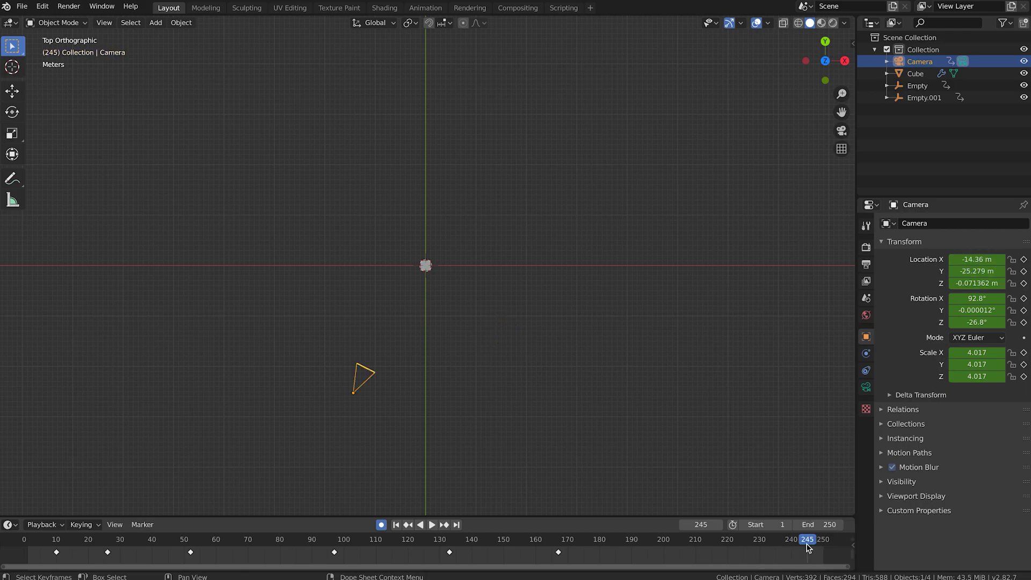
key("ctrl+z")
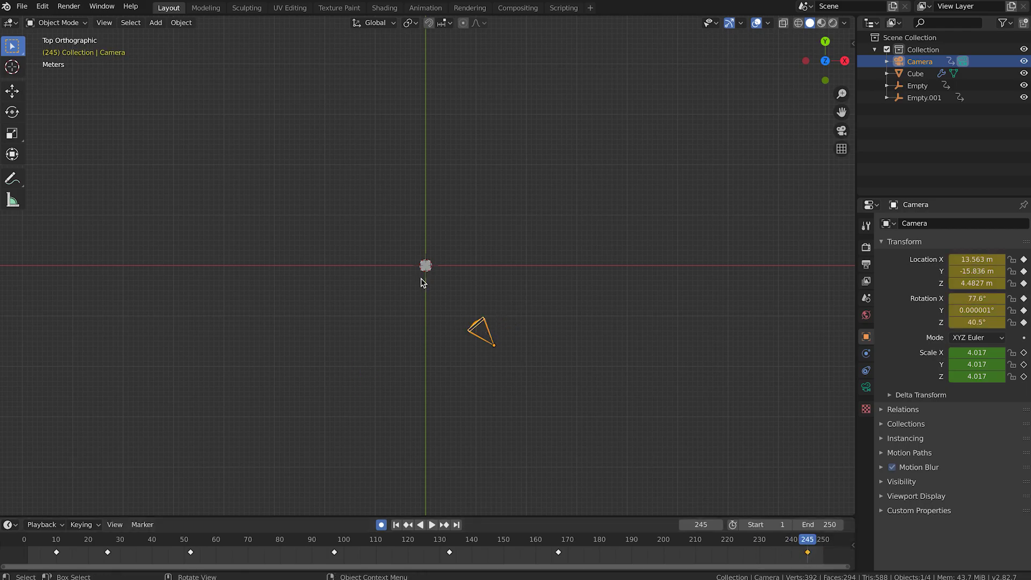
Step: Play the animation from frame 10 through the Camera to check the framing up to the end
key("KP_0")
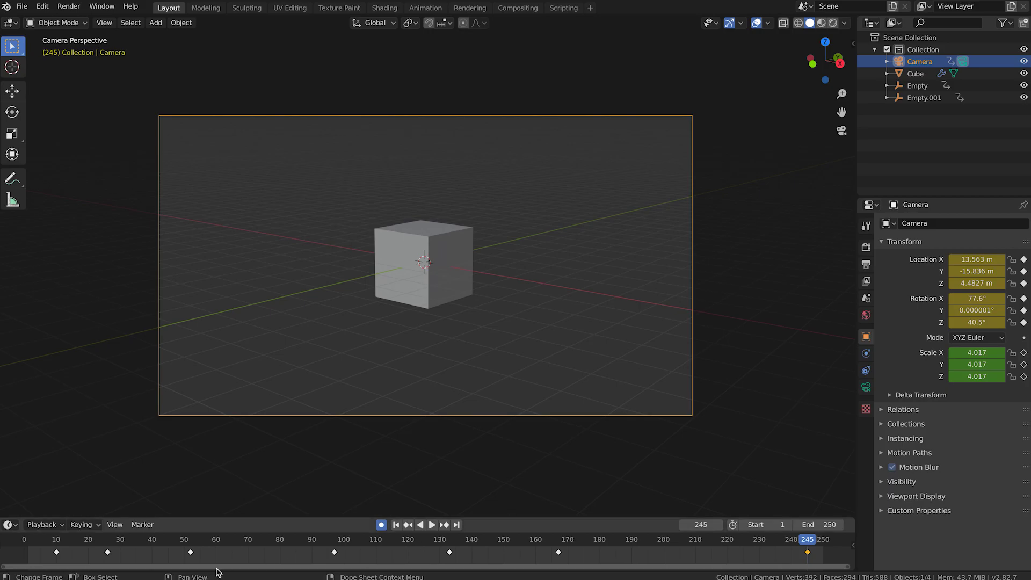
left_click(54, 544)
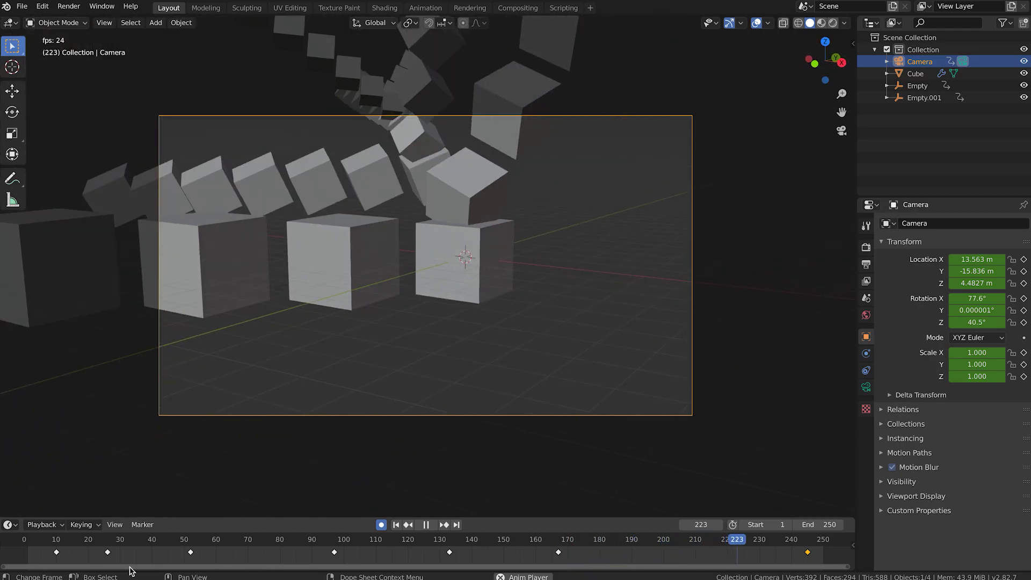
key("space")
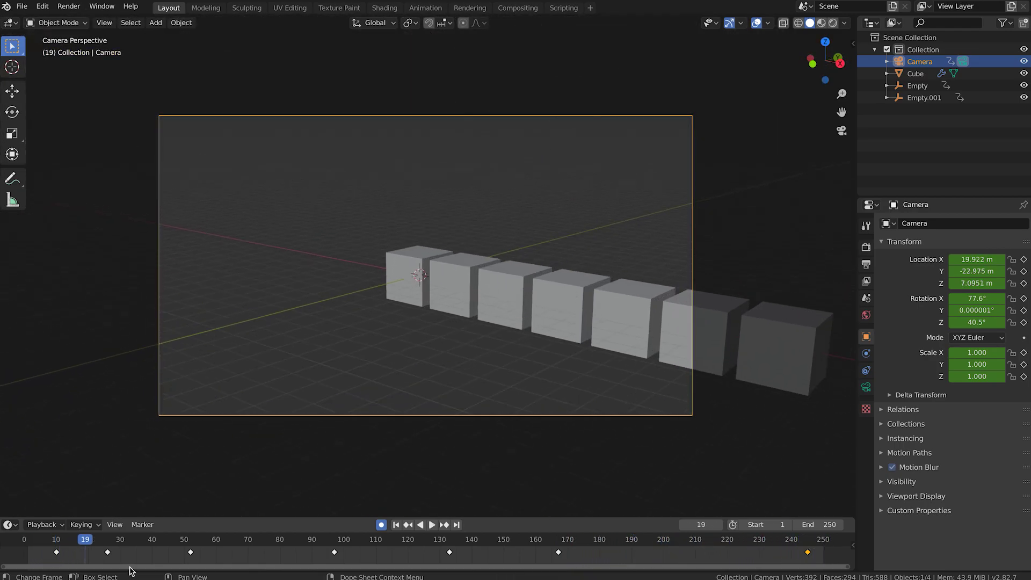
Step: At frame 209, re-aim the Camera with walk navigation to about 91.7° on X and 25.7° on Z
left_click_drag(661, 542, 691, 543)
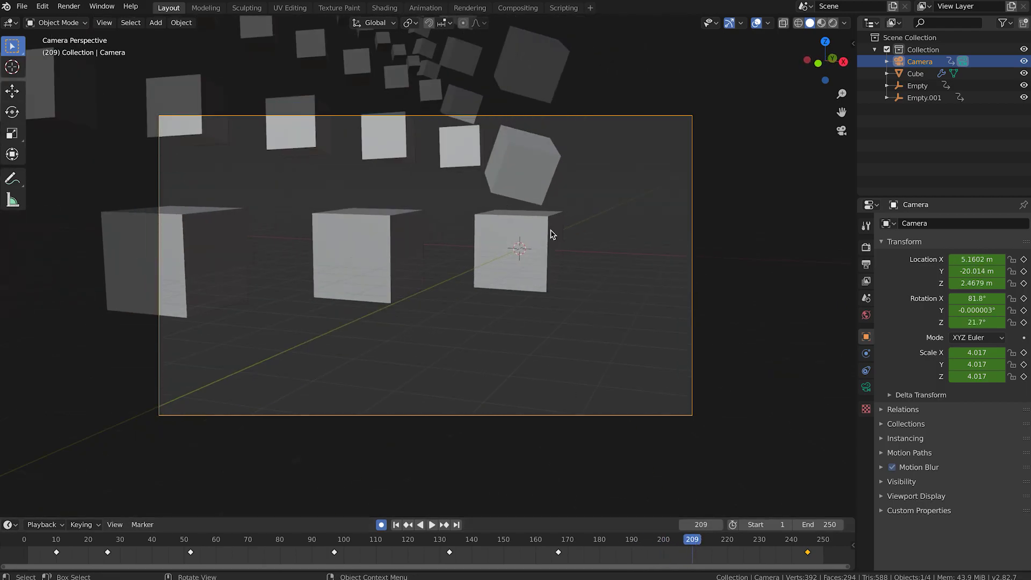
key("shift+grave")
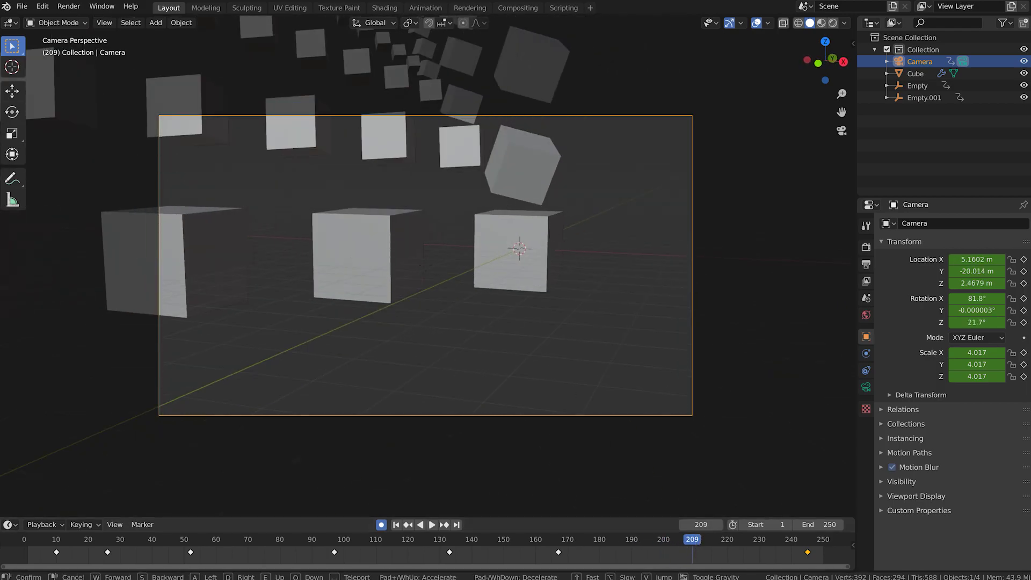
left_click(425, 266)
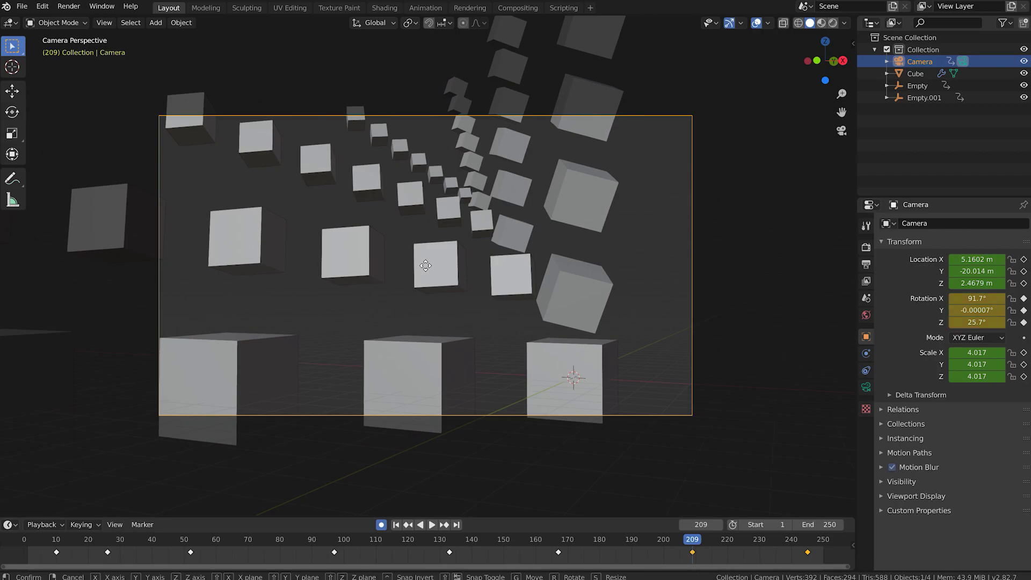
Step: At frame 209, pull the Camera back along its local Z axis to about X 13.869 m, Y -38.103 m, Z 1.8805 m
key("g")
key("z")
key("z")
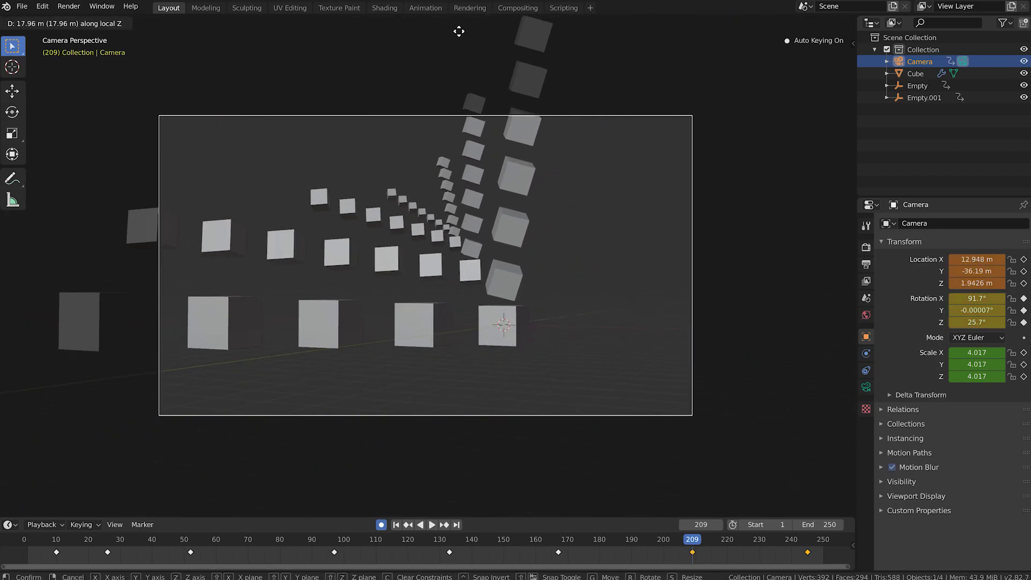
left_click(457, 50)
Step: Re-aim the Camera with walk navigation to about 96.2° on X and 30.5° on Z, and save the file
key("shift+grave")
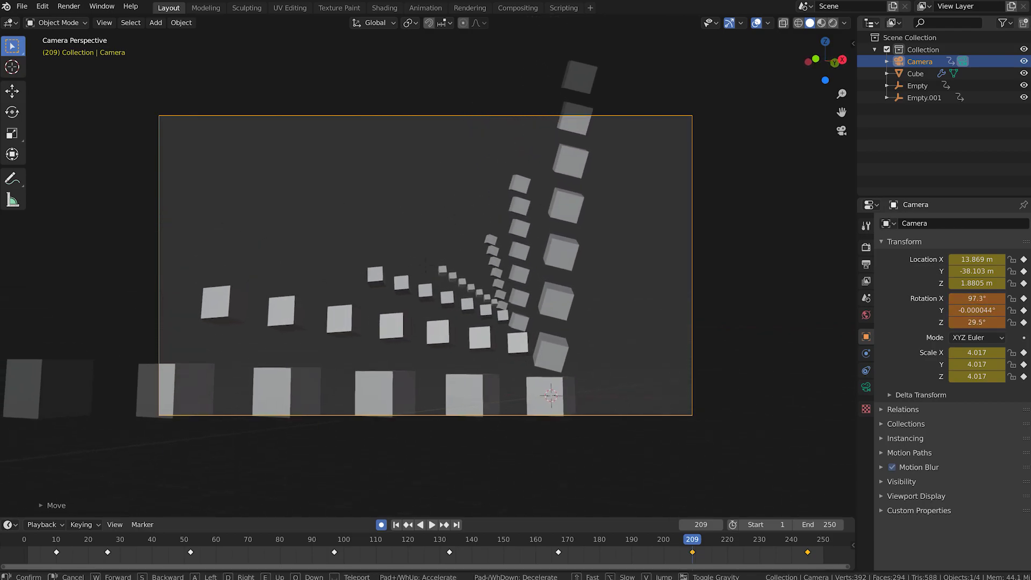
left_click(426, 268)
key("ctrl+s")
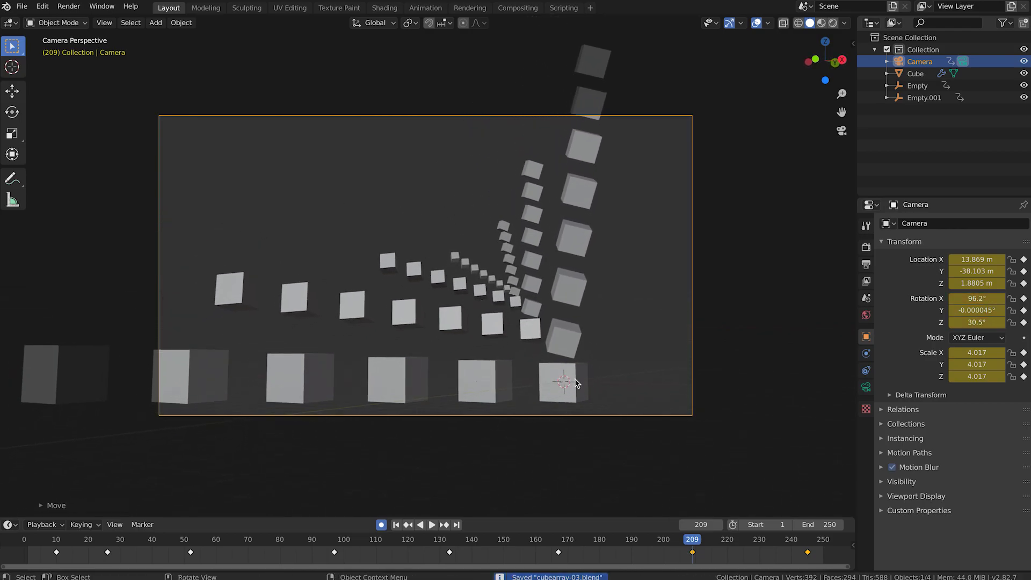
Step: Play the animation from around frame 10 through the Camera to check the revised move, and save the file
left_click_drag(659, 552, 49, 541)
key("space")
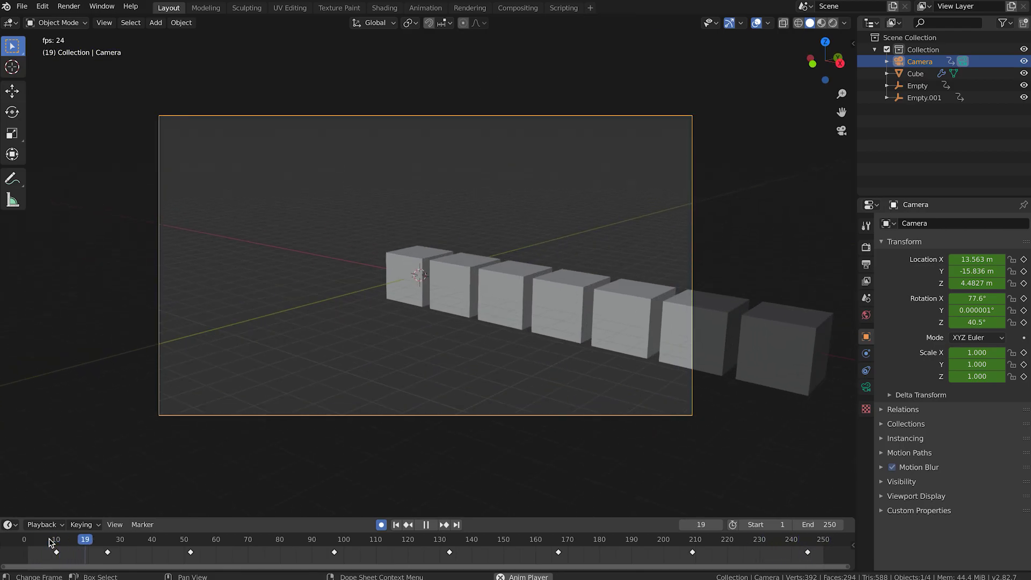
key("space")
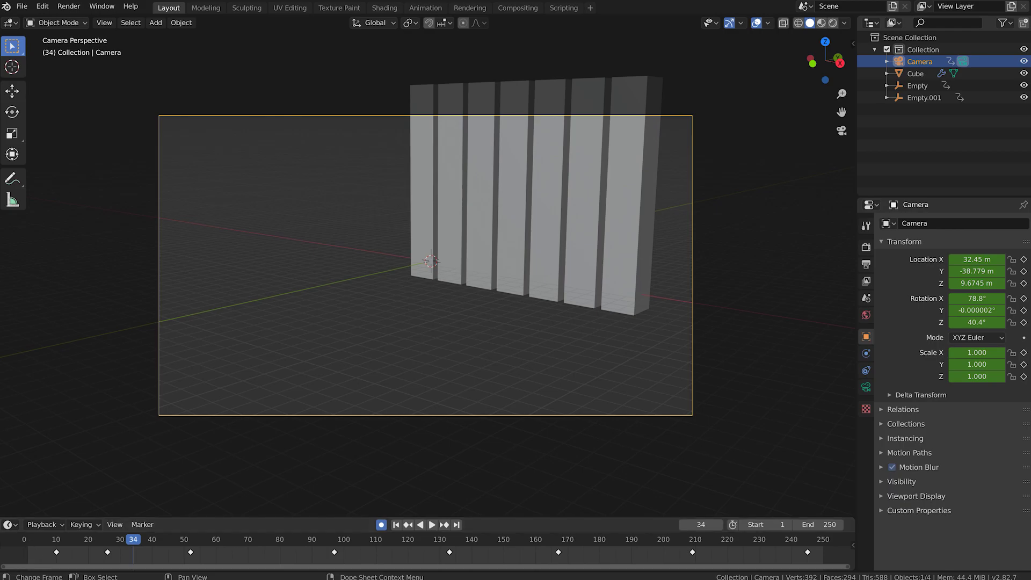
key("ctrl+s")
Step: Select the cube and, in the Shading workspace, give it a new Principled BSDF material with Roughness 0
left_click(438, 215)
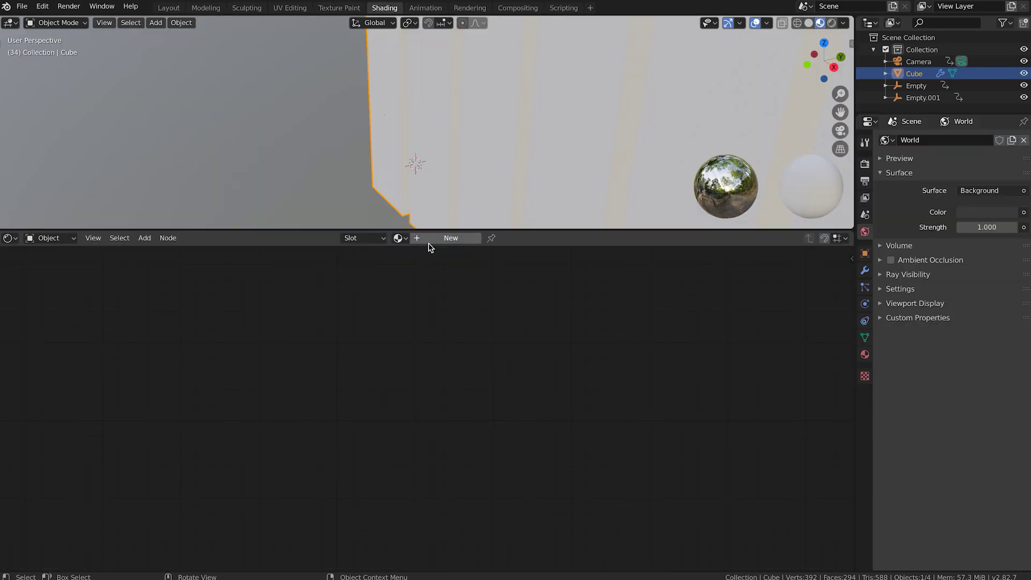
left_click(429, 242)
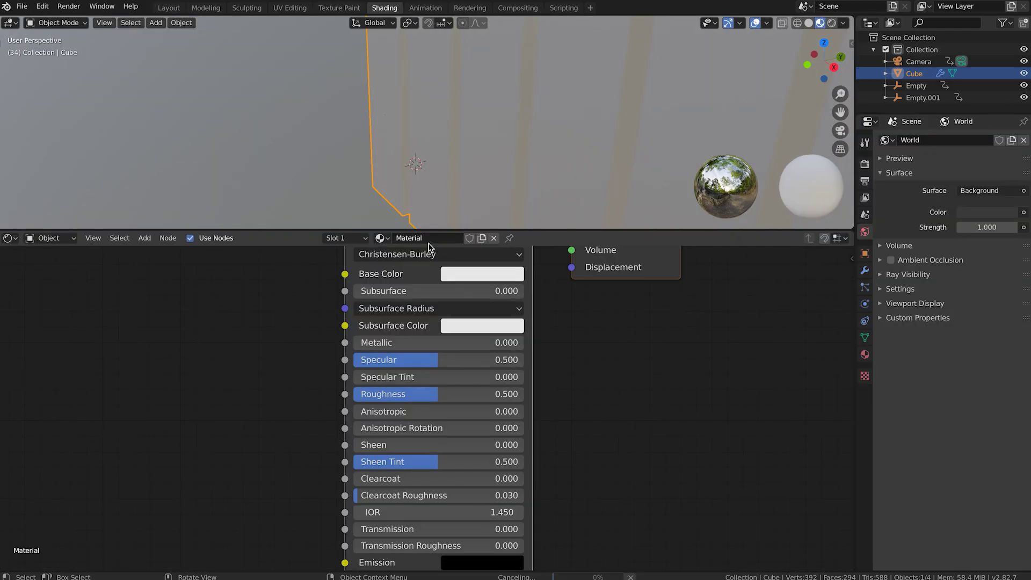
scroll(422, 301, "down", 2)
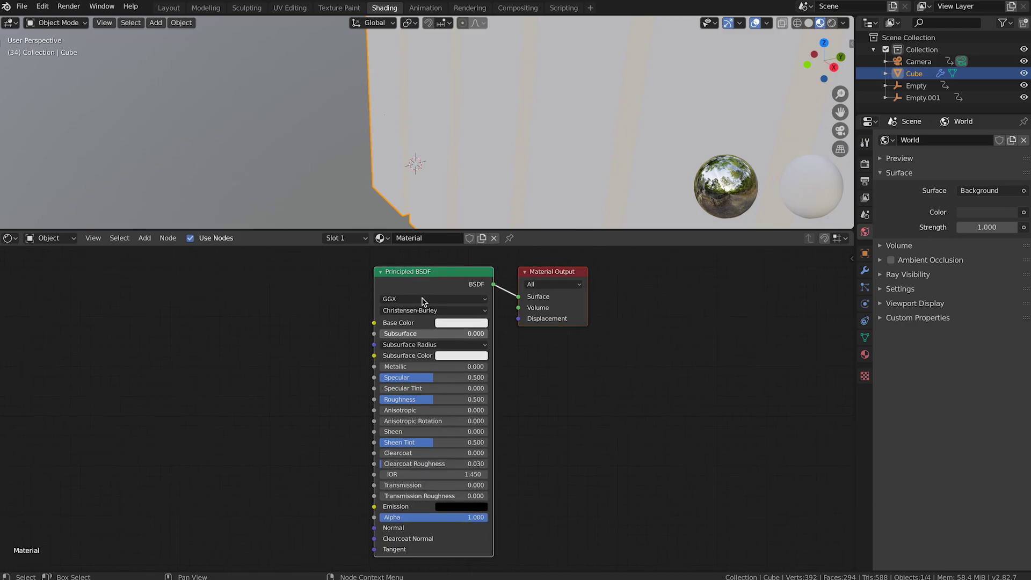
left_click(467, 399)
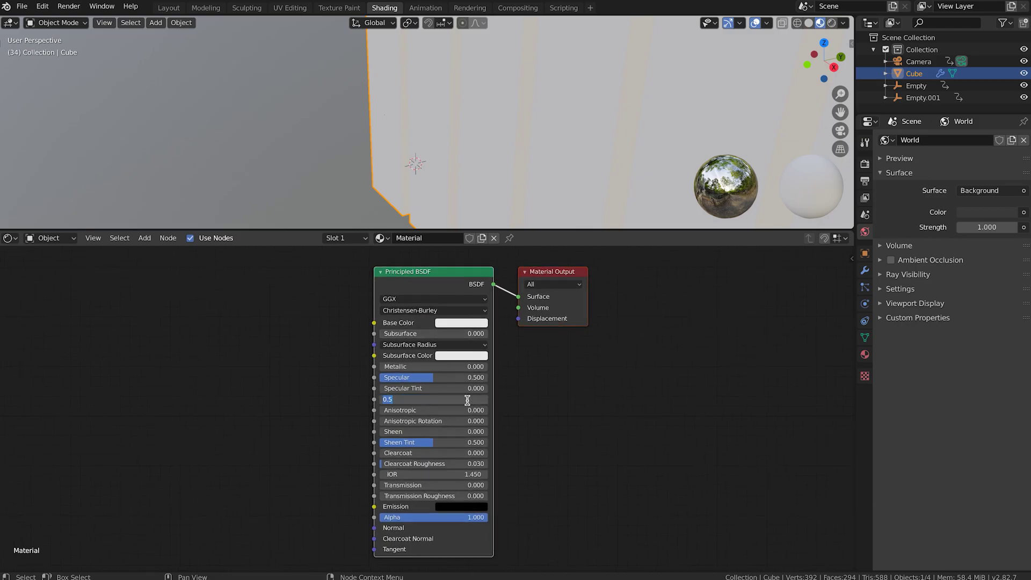
key("Return")
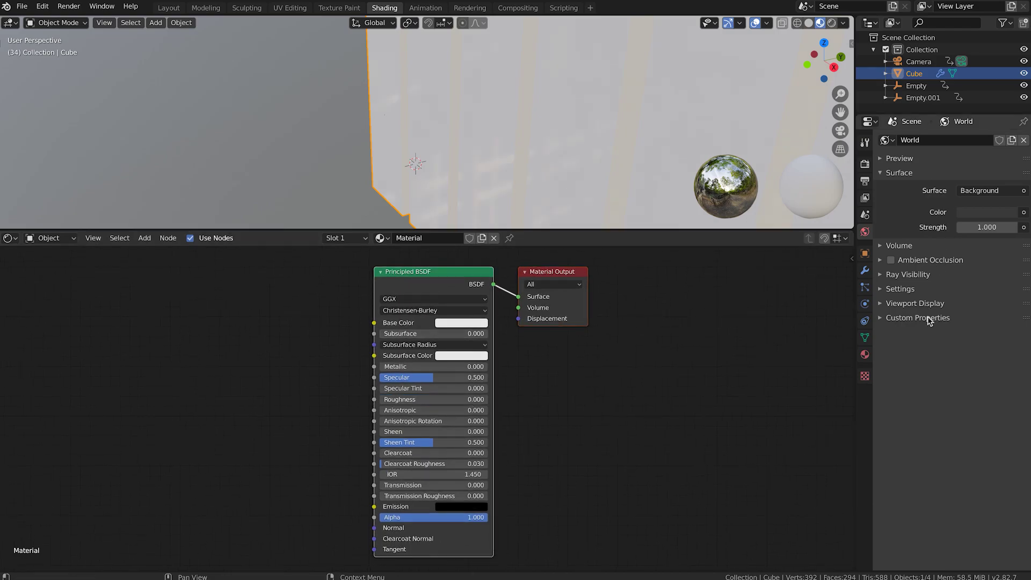
Step: Show the material preview and set the cube material's Base Color to bright green
left_click(865, 354)
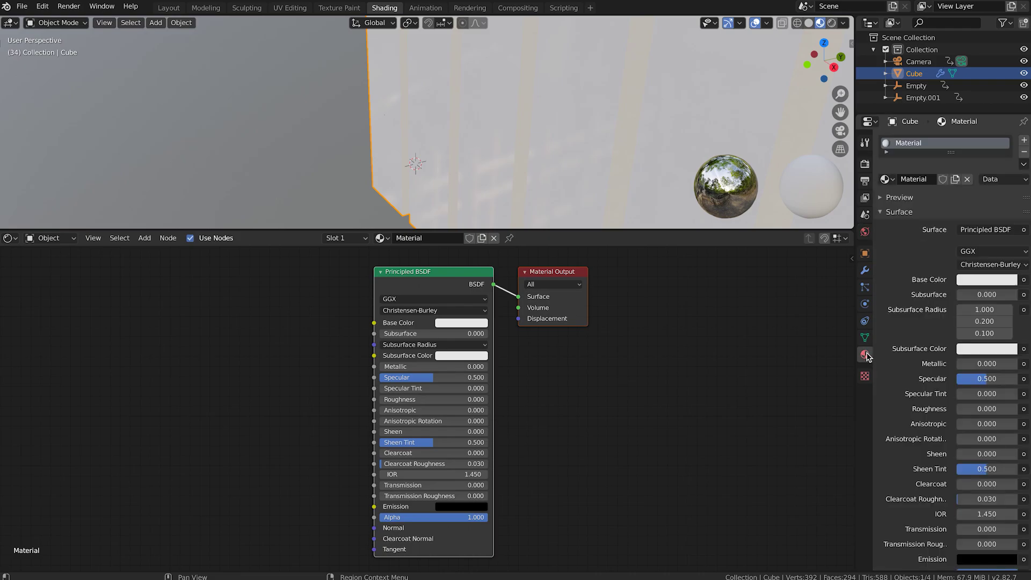
left_click(900, 198)
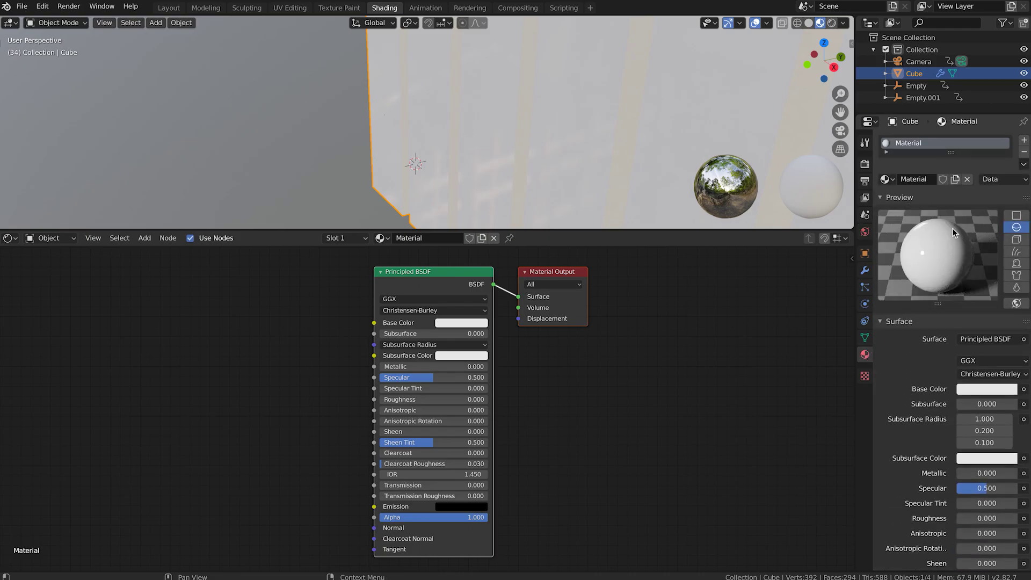
left_click(469, 325)
left_click_drag(455, 208, 450, 202)
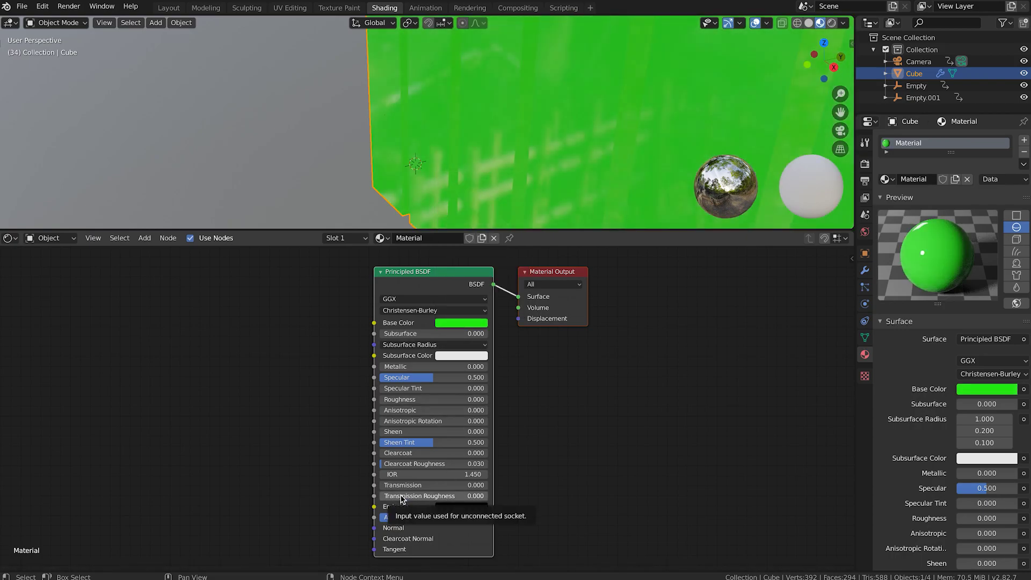
Step: Set the material's Transmission to 1.000 and IOR to 1.200, and view the cubes in Rendered shading
left_click_drag(402, 485, 466, 485)
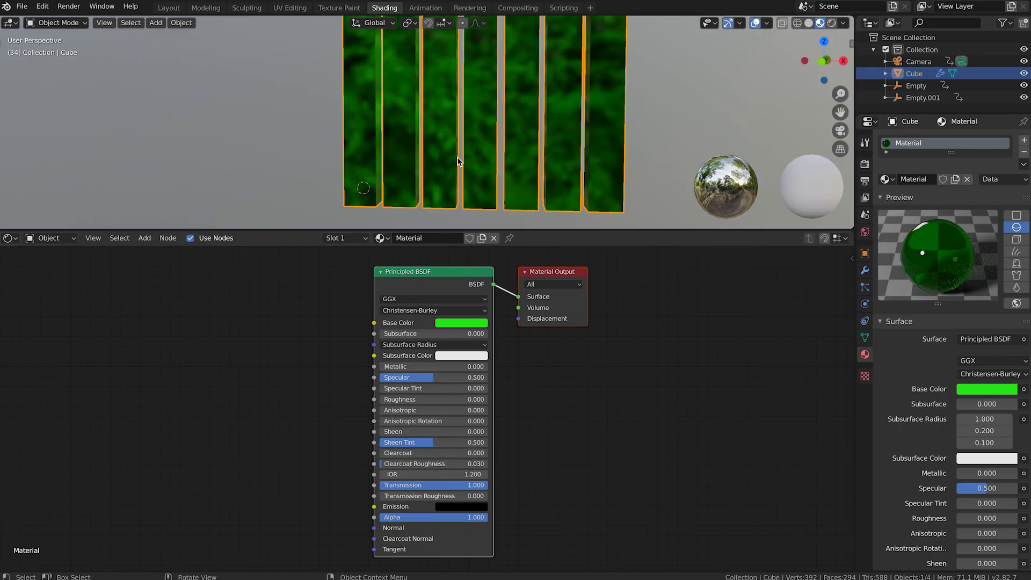
key("z")
left_click(461, 94)
mouse_move(484, 117)
middle_mouse_down()
mouse_move(505, 131)
mouse_move(539, 75)
middle_mouse_up()
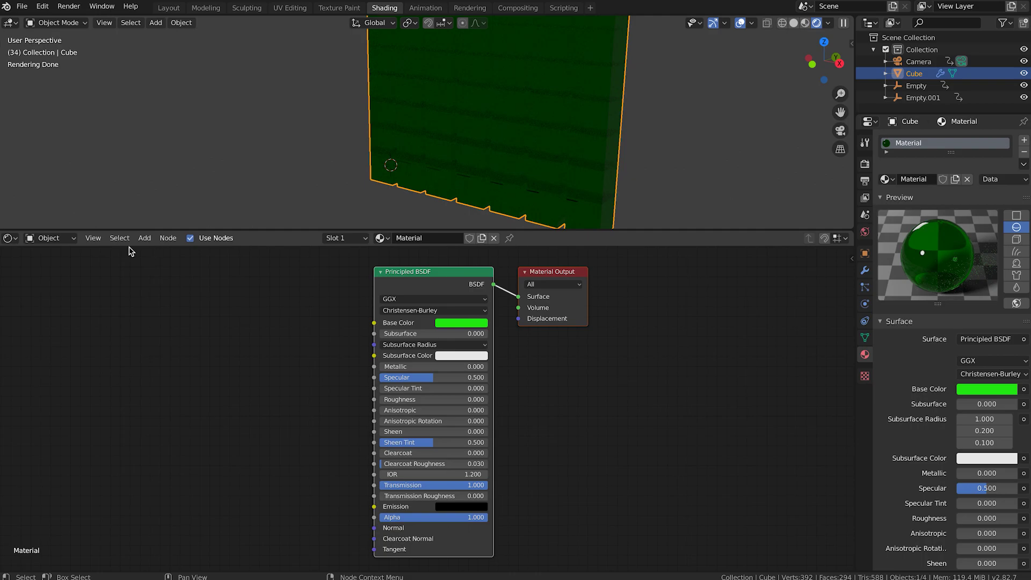
Step: In the World shader nodes, add a white RGB node and connect it to the Background node's Color input
left_click(49, 240)
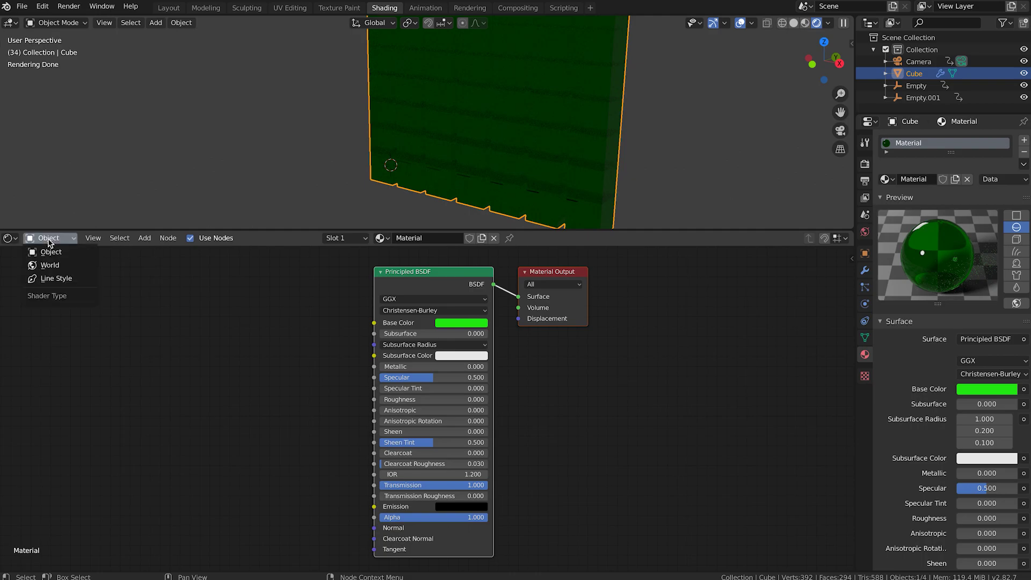
left_click(57, 267)
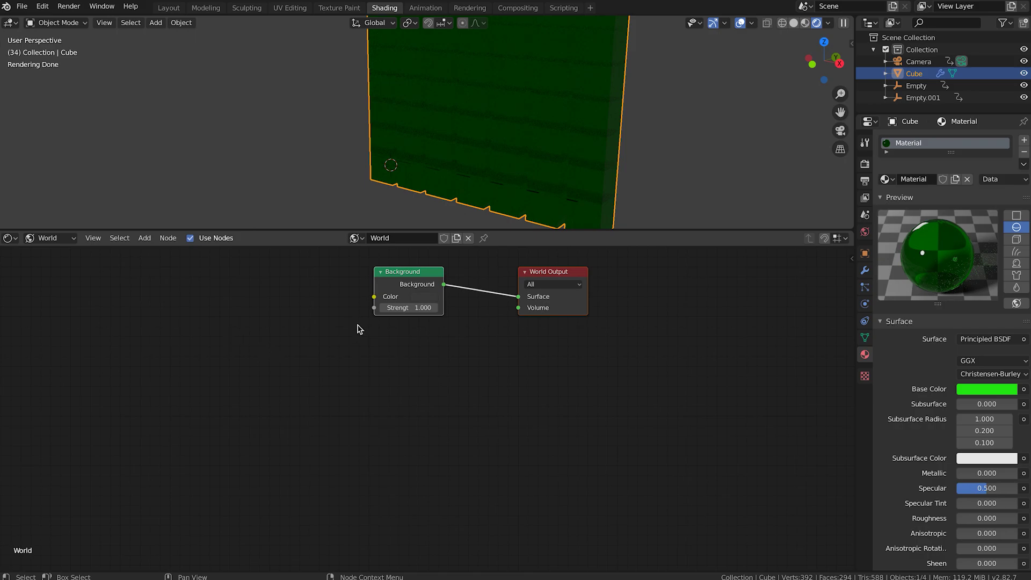
key("Home")
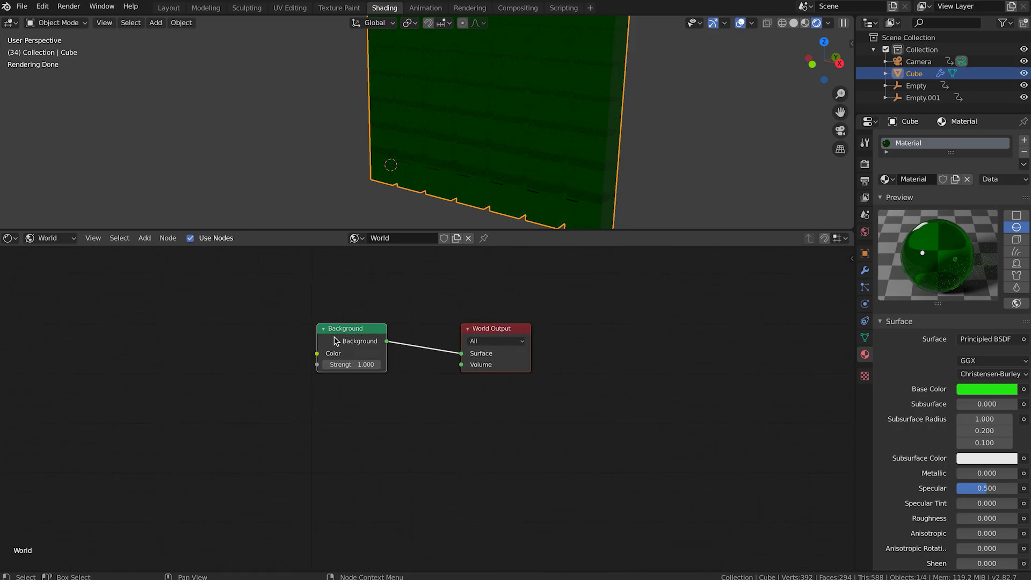
key("shift+a")
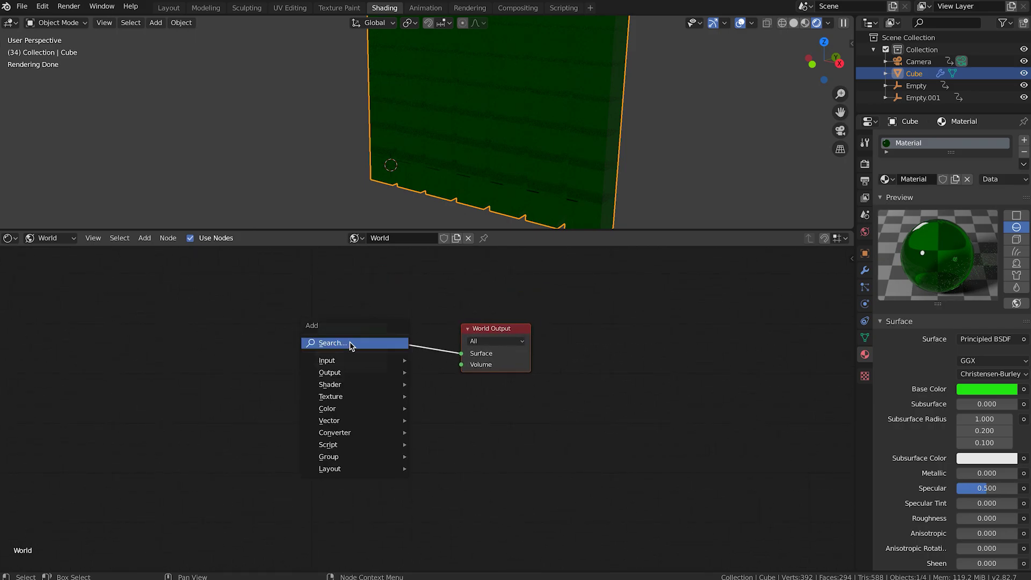
mouse_move(357, 360)
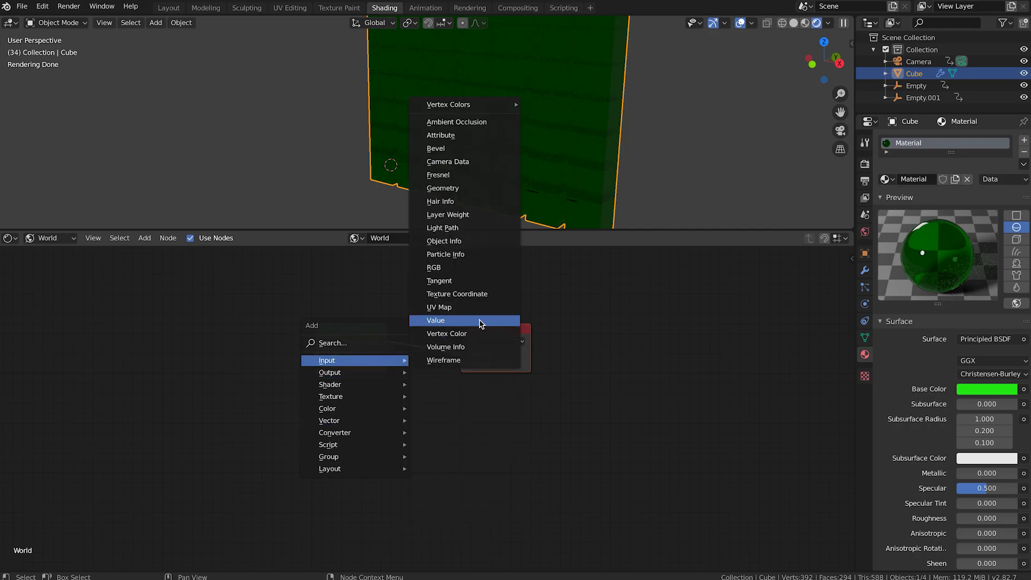
left_click(468, 267)
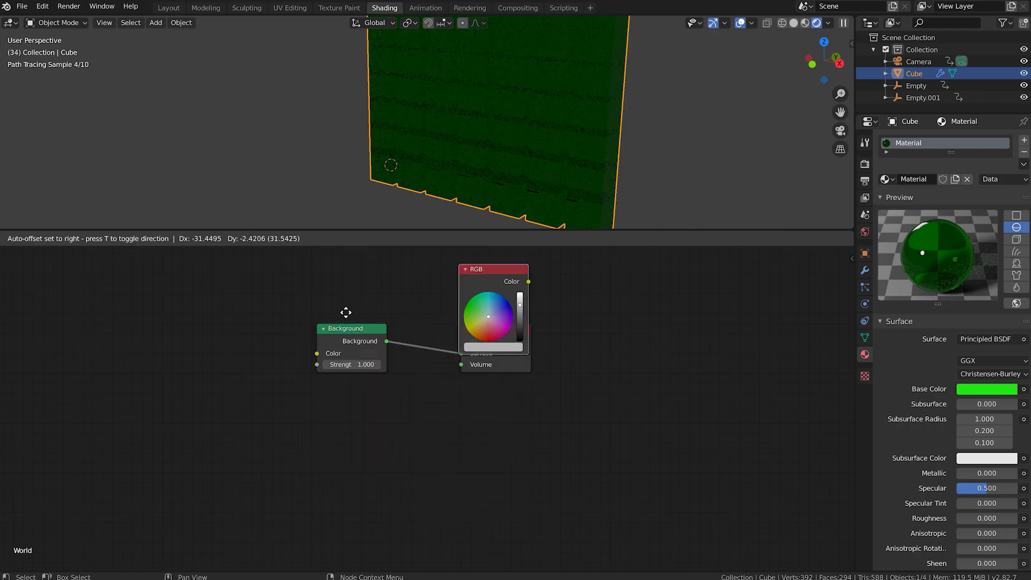
left_click(271, 361)
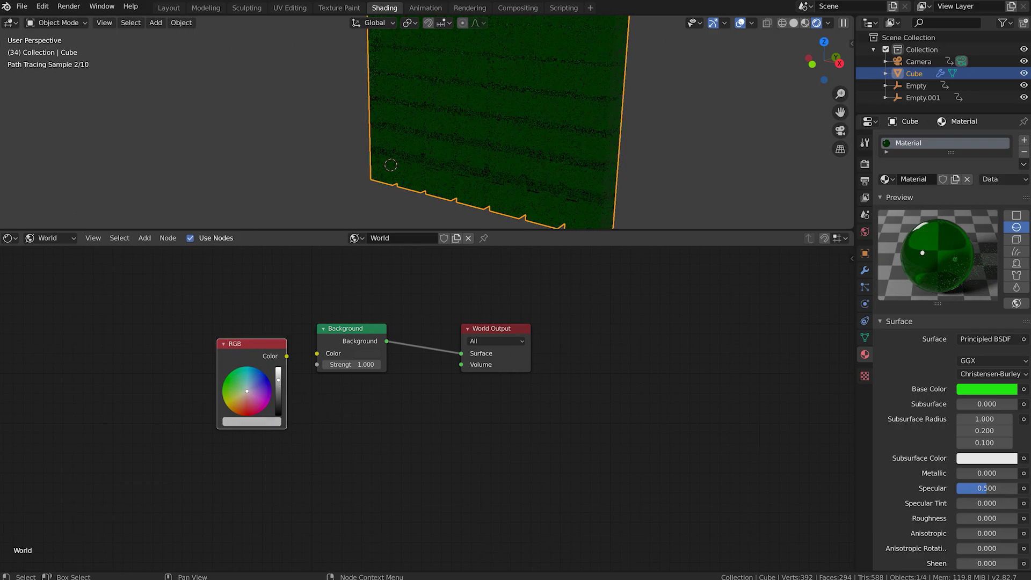
left_click_drag(287, 356, 326, 358)
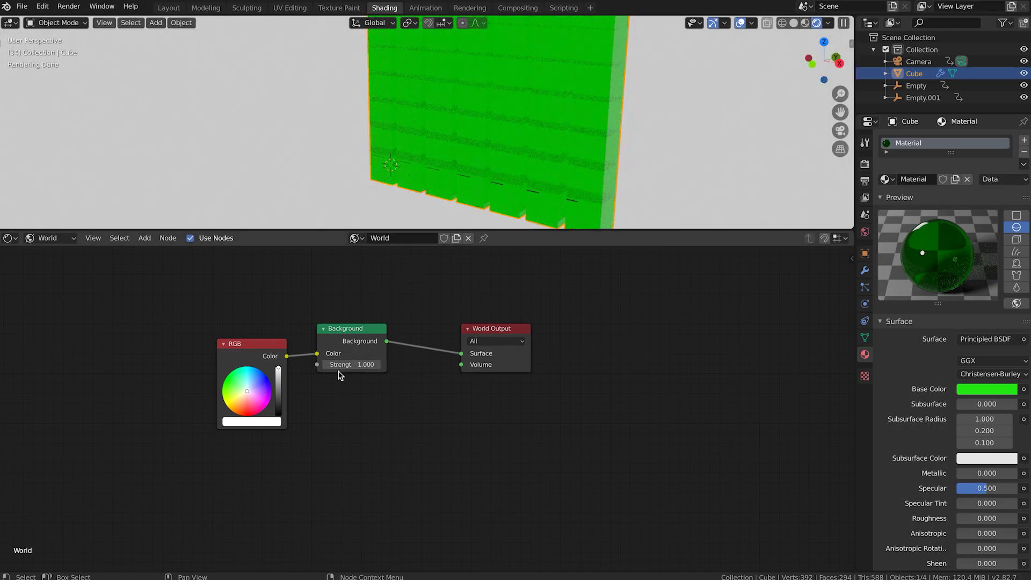
Step: Duplicate the RGB and Background node pair below the originals and set the copied RGB node to yellow-orange
left_click(350, 336)
left_click(245, 353)
key("shift+d")
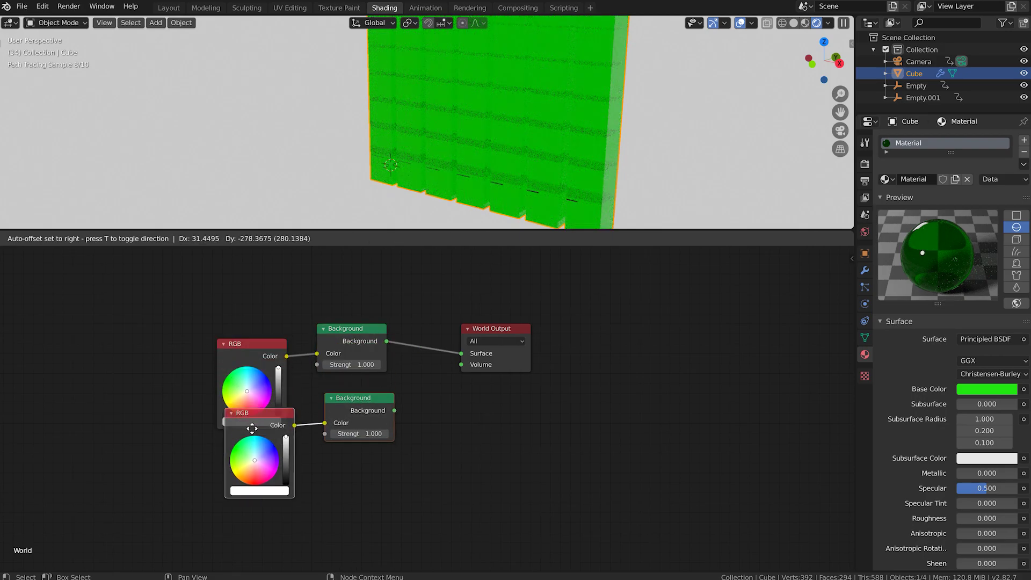
left_click(247, 458)
left_click_drag(247, 506, 231, 513)
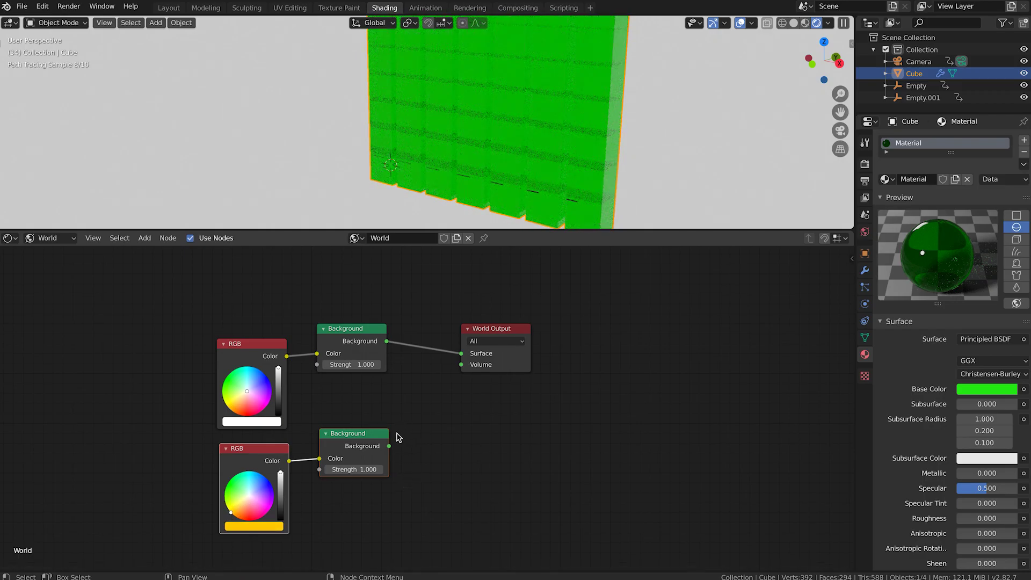
Step: Insert a Mix Shader between the first Background and World Output, and connect the second Background to its lower Shader input
key("shift+a")
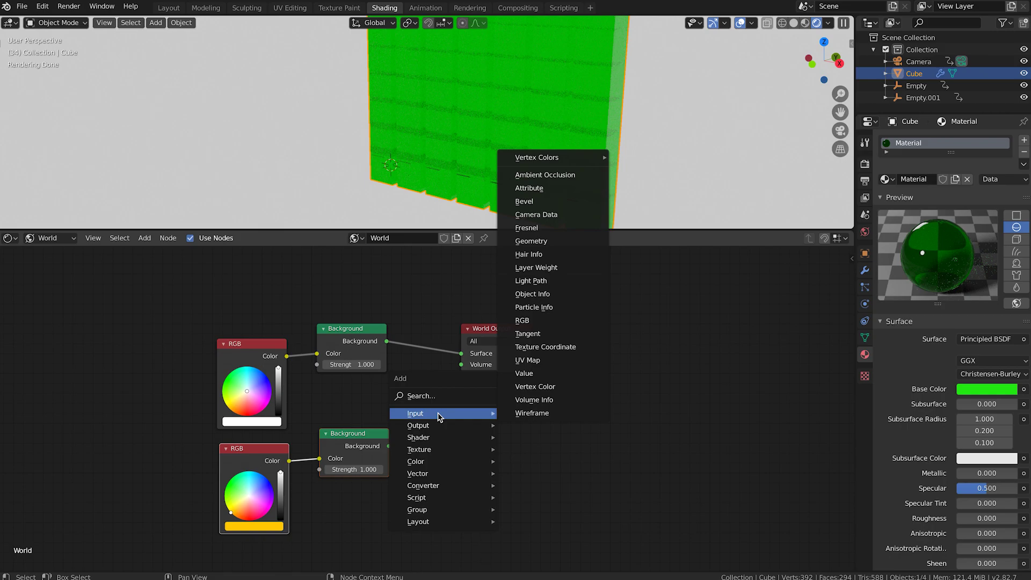
mouse_move(439, 437)
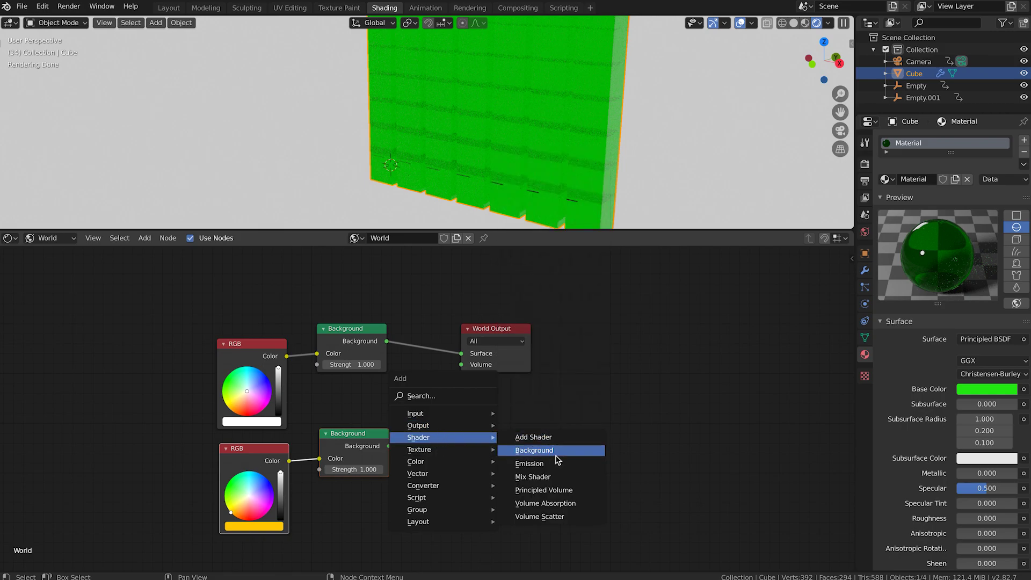
left_click(537, 476)
left_click(408, 340)
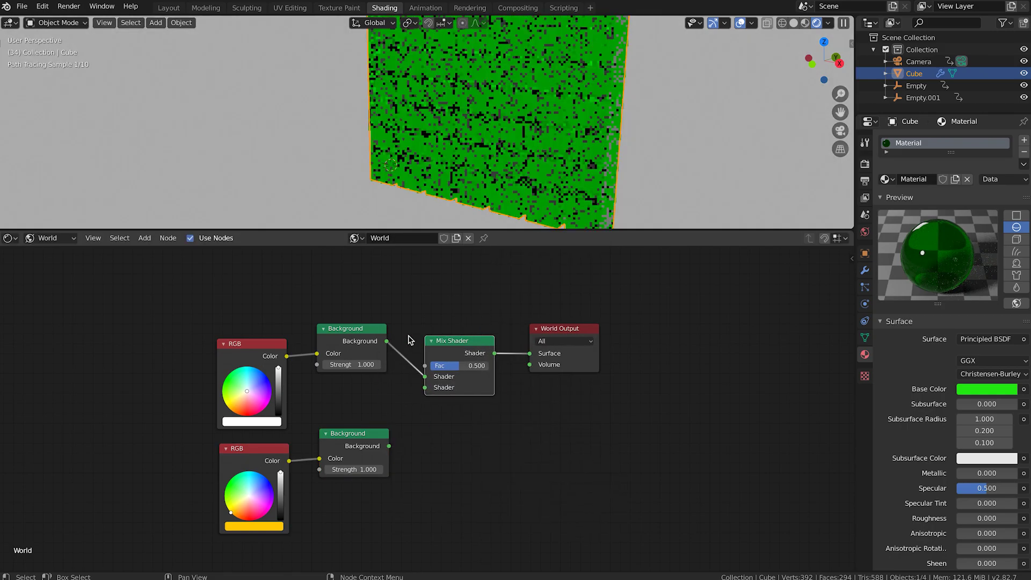
left_click_drag(389, 447, 427, 388)
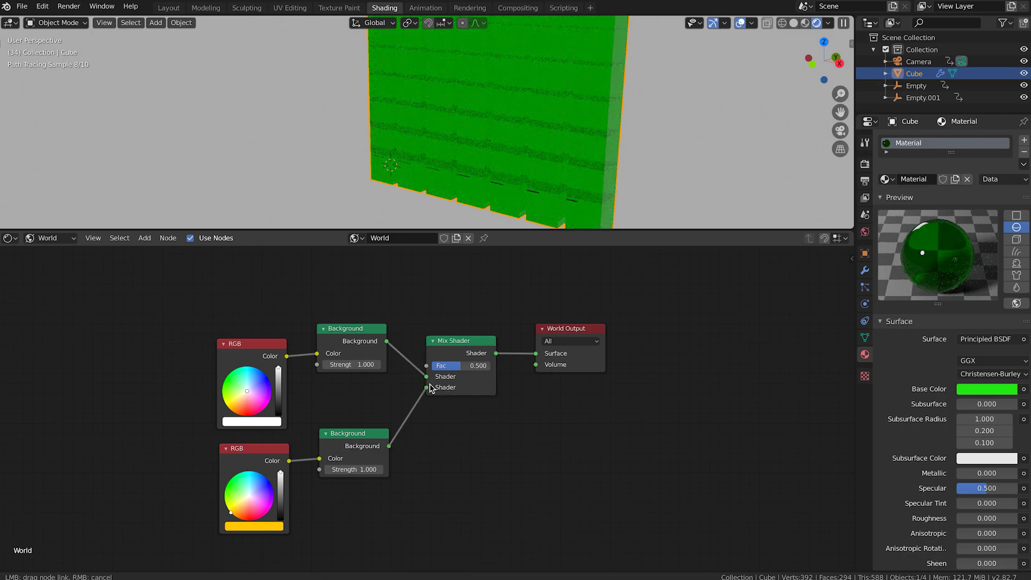
Step: Add a Light Path node, connect Is Camera Ray to the Mix Shader's Fac, and view the scene through the Camera with nothing selected
key("shift+a")
mouse_move(484, 404)
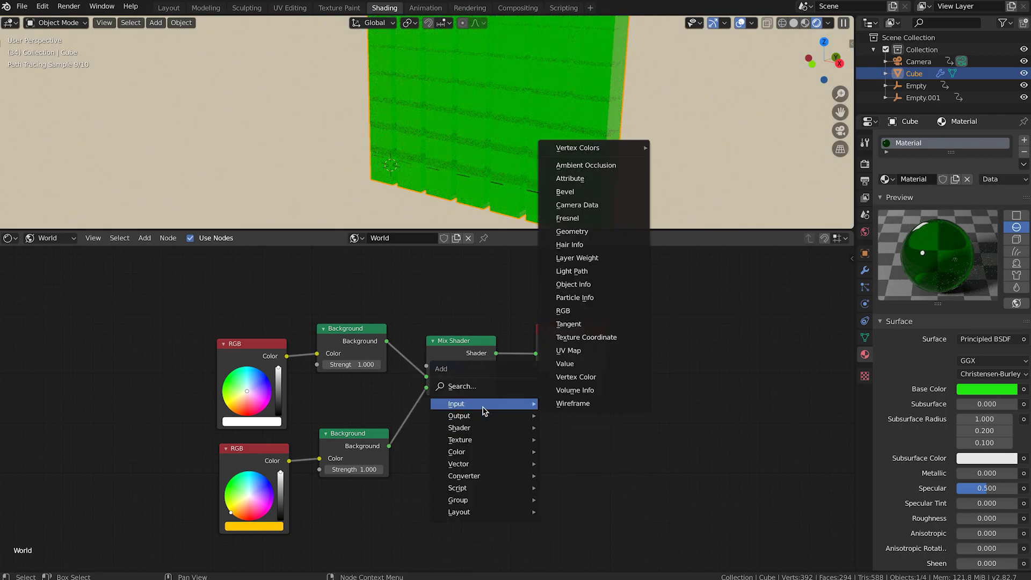
left_click(601, 271)
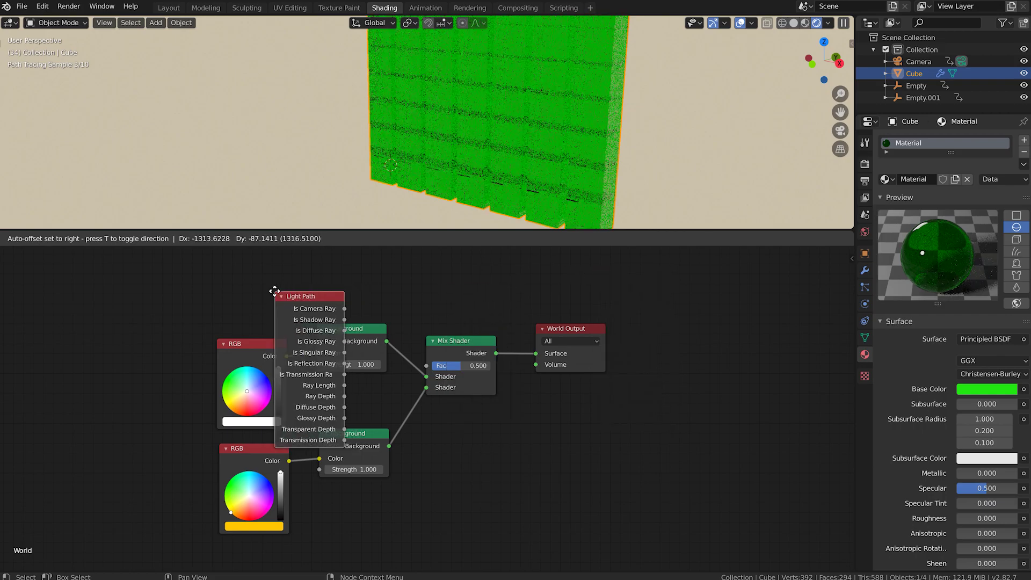
left_click(139, 277)
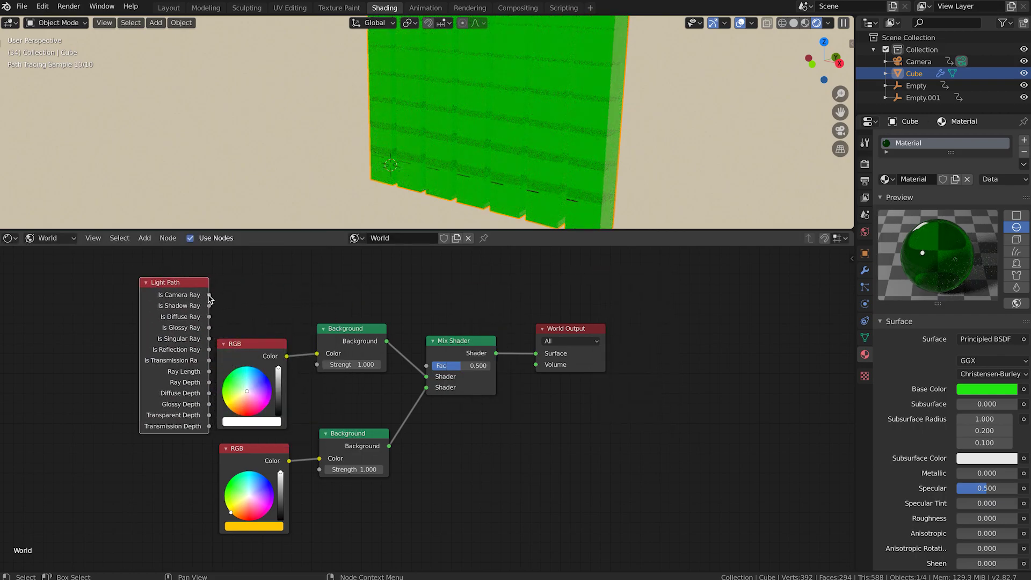
left_click_drag(209, 295, 426, 365)
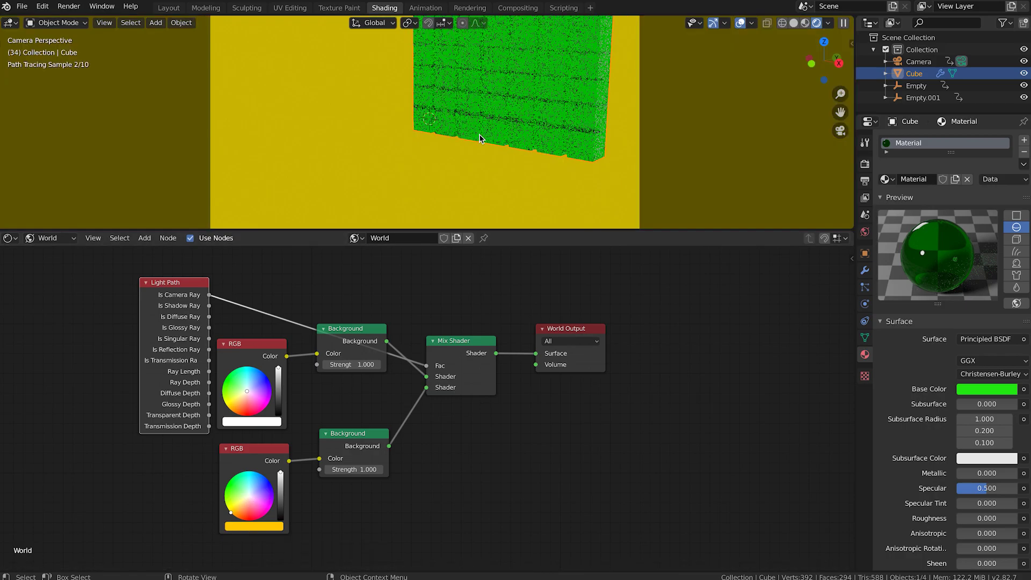
scroll(456, 166, "down", 2)
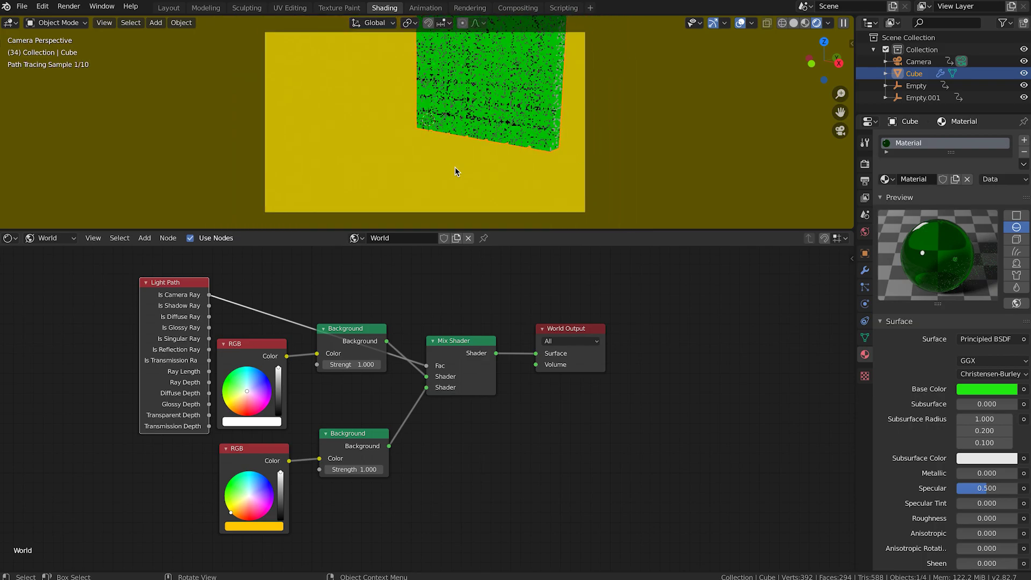
left_click(455, 168)
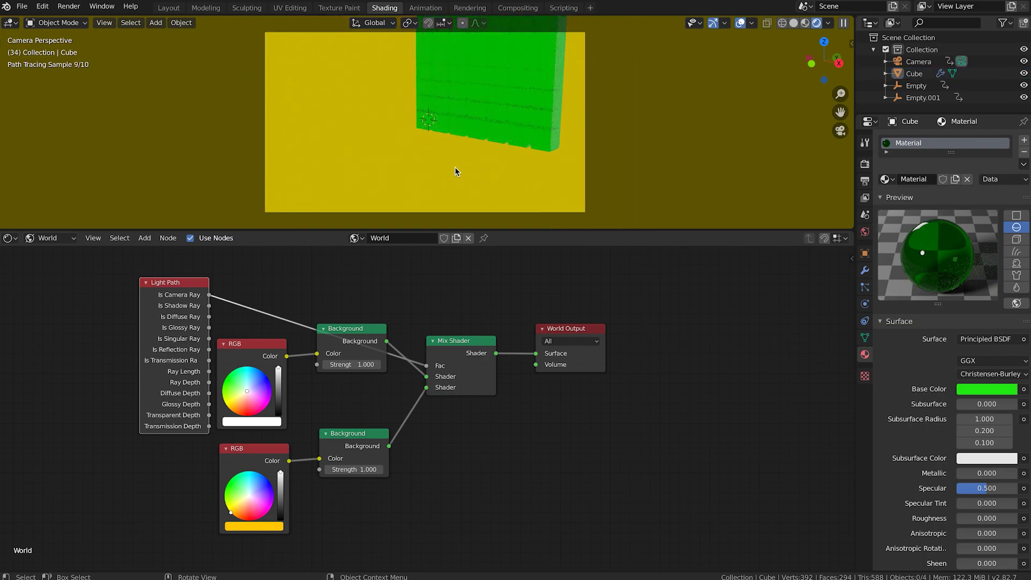
Step: Play the animation through the Camera in the rendered viewport, pausing once partway, and stop it at frame 103
key("space")
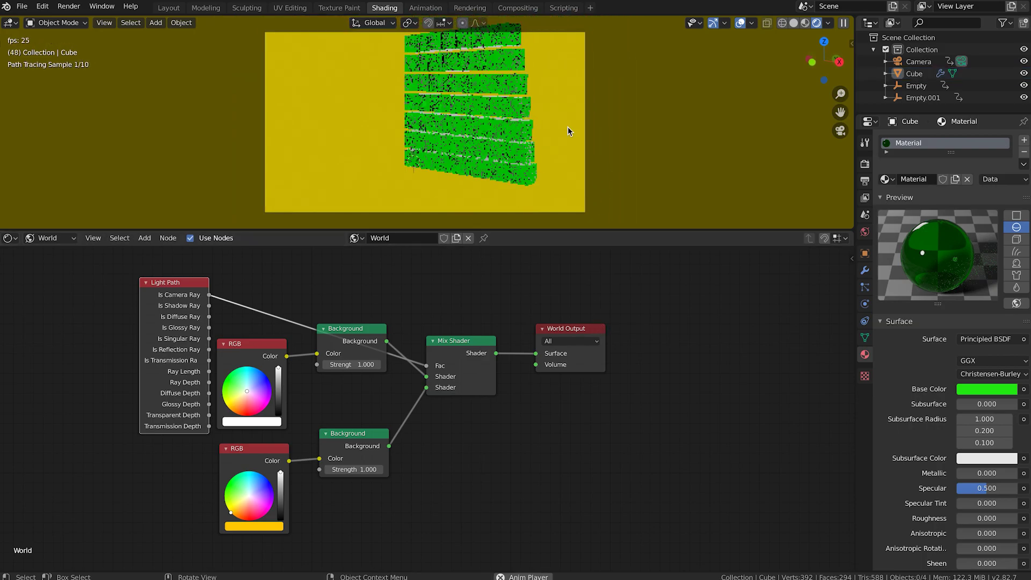
key("space")
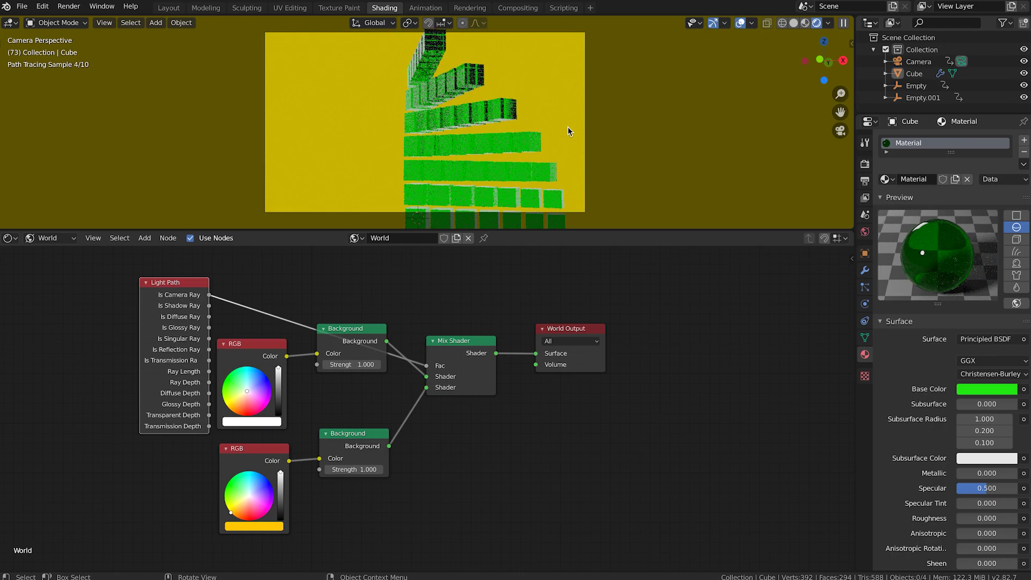
key("space")
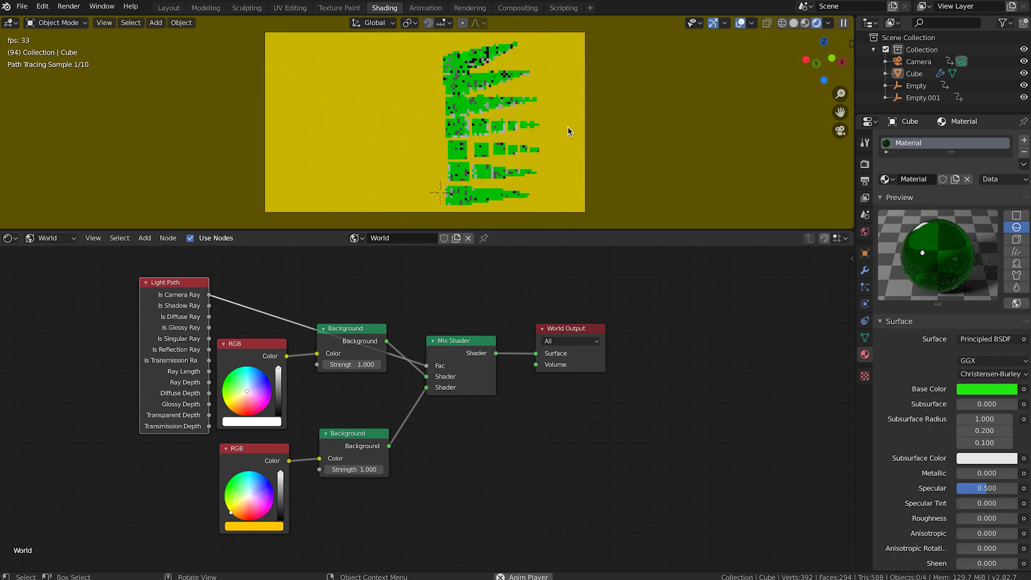
key("space")
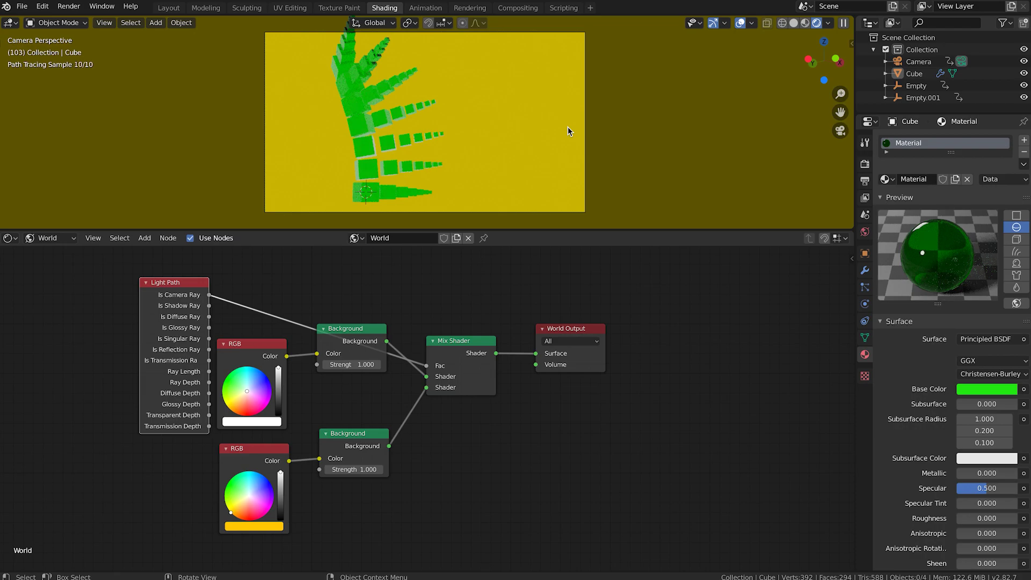
Step: Move the Background node fed by the white RGB node down, just above the other Background node, and save the file
left_click_drag(355, 337, 355, 378)
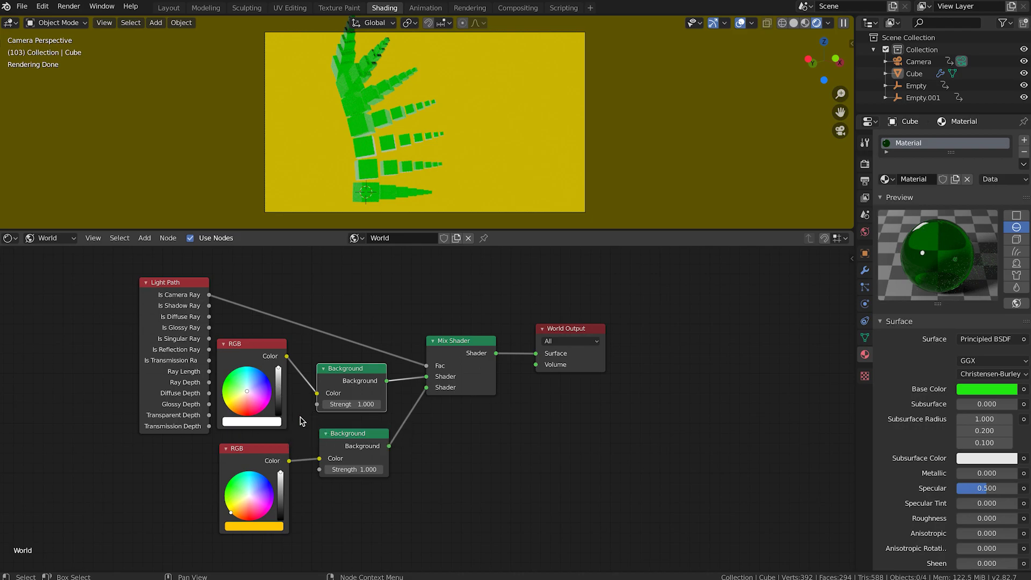
key("ctrl+s")
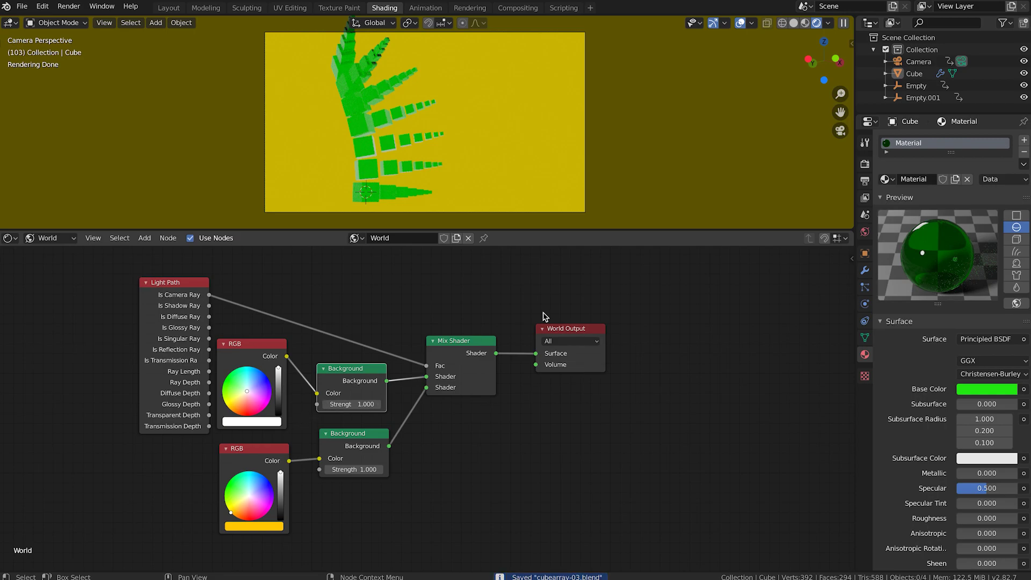
Step: Turn on the animated noise seed in the Cycles advanced sampling settings and save the file
left_click(865, 164)
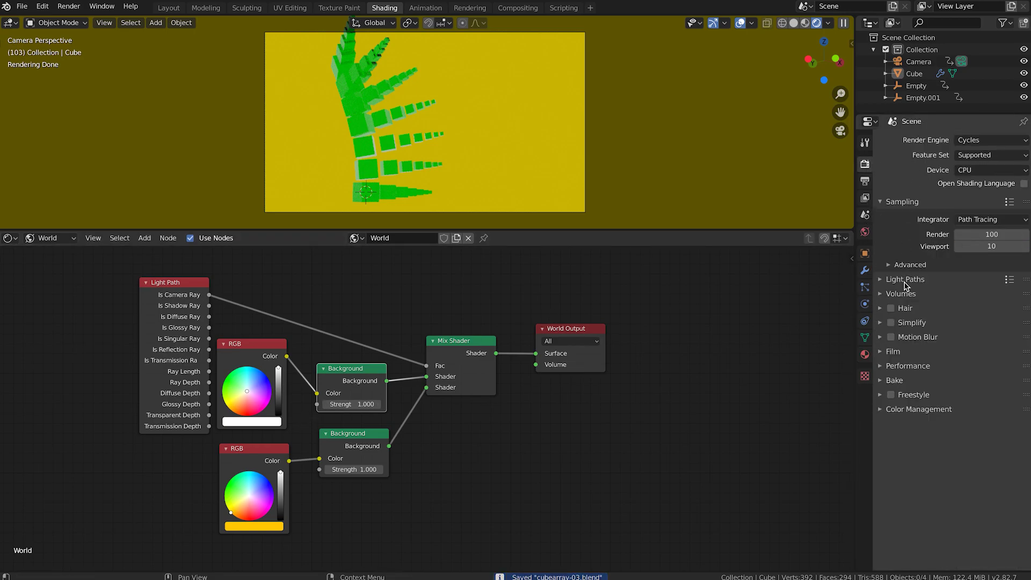
left_click(894, 265)
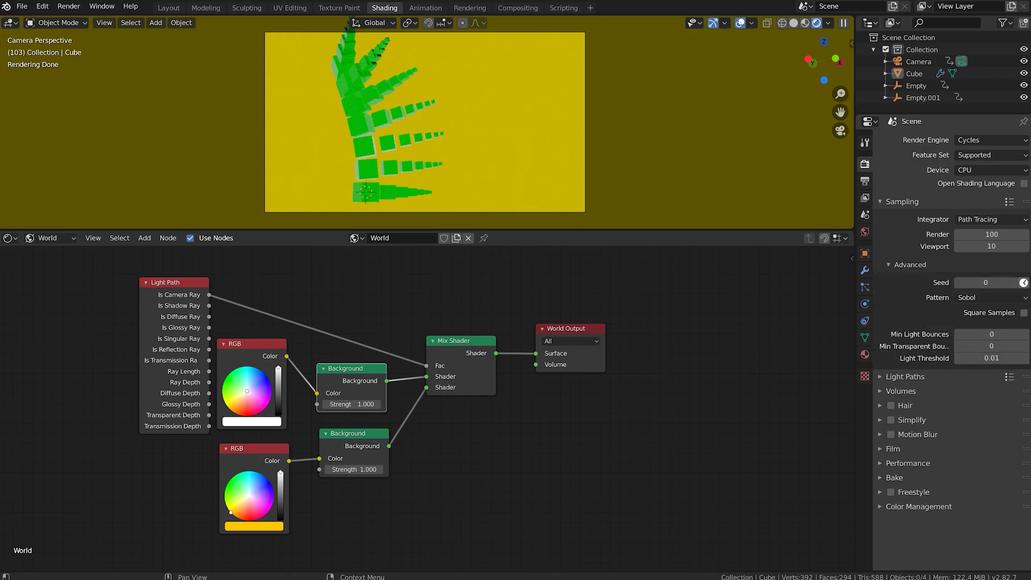
left_click(1024, 283)
key("ctrl+s")
Step: Switch the render engine to Eevee to compare the scene's look, and set it back to Cycles
left_click(976, 140)
left_click(972, 154)
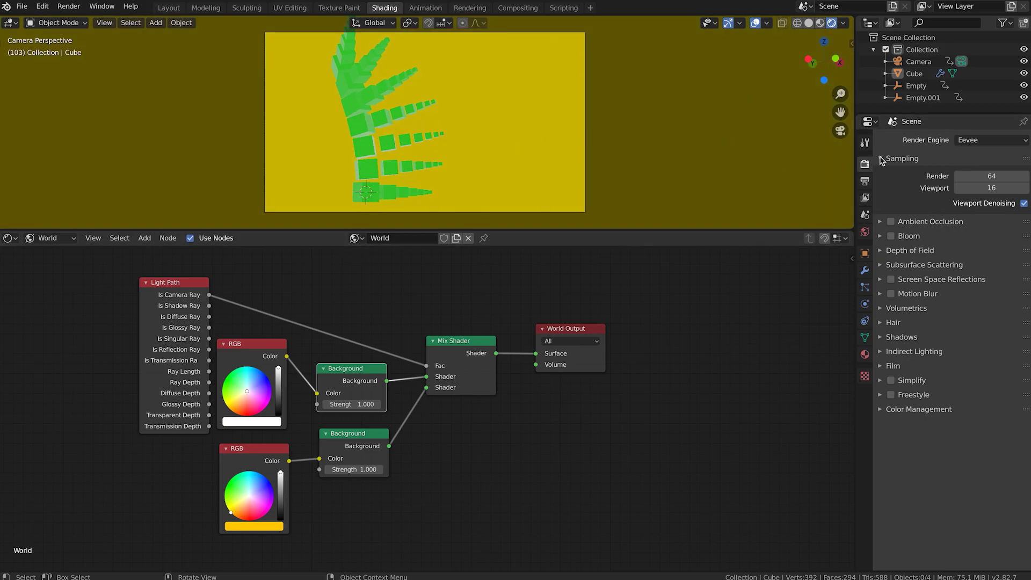
left_click(964, 141)
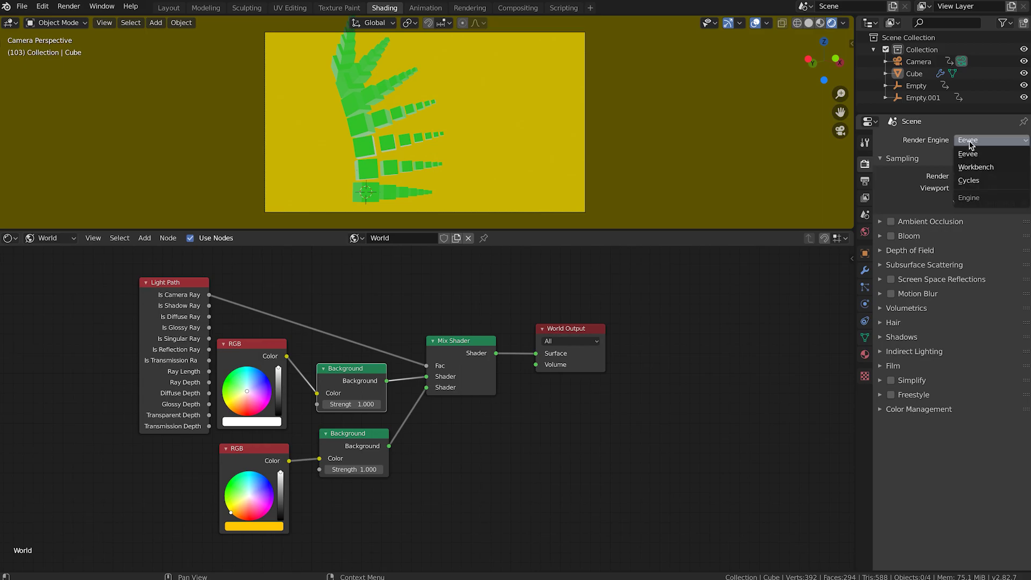
left_click(972, 181)
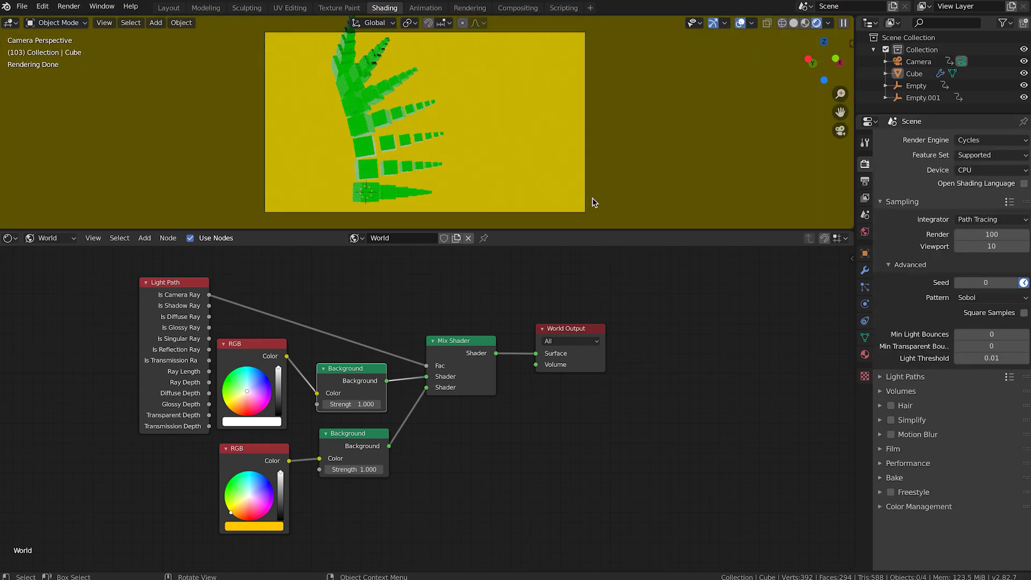